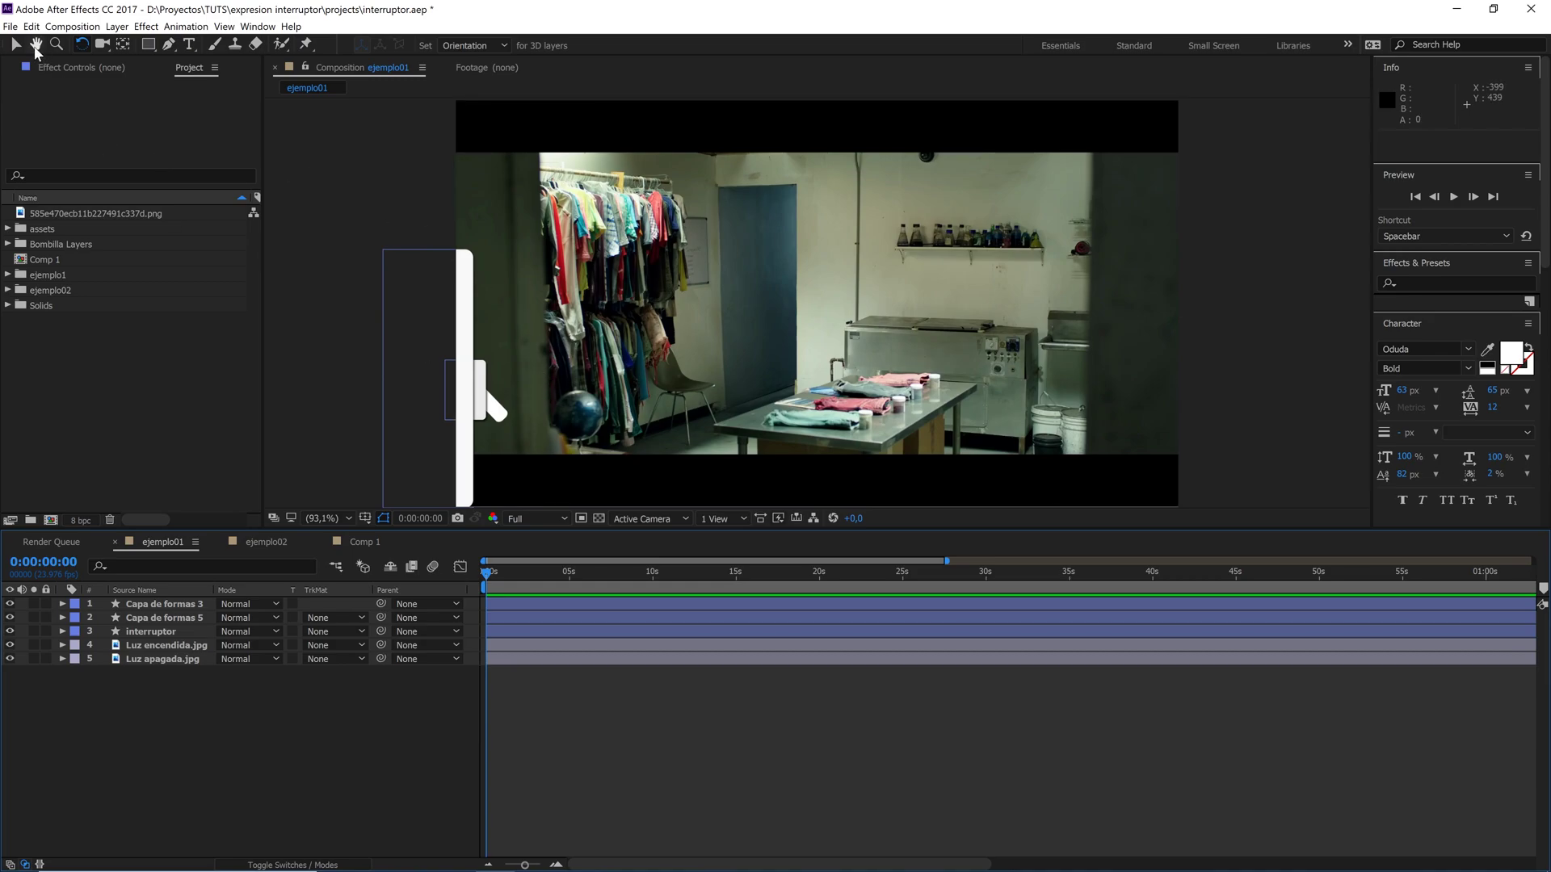
- Rotate the interruptor lever off, then hide switch shape layers 1–3 and deselect everything
left_click(487, 400)
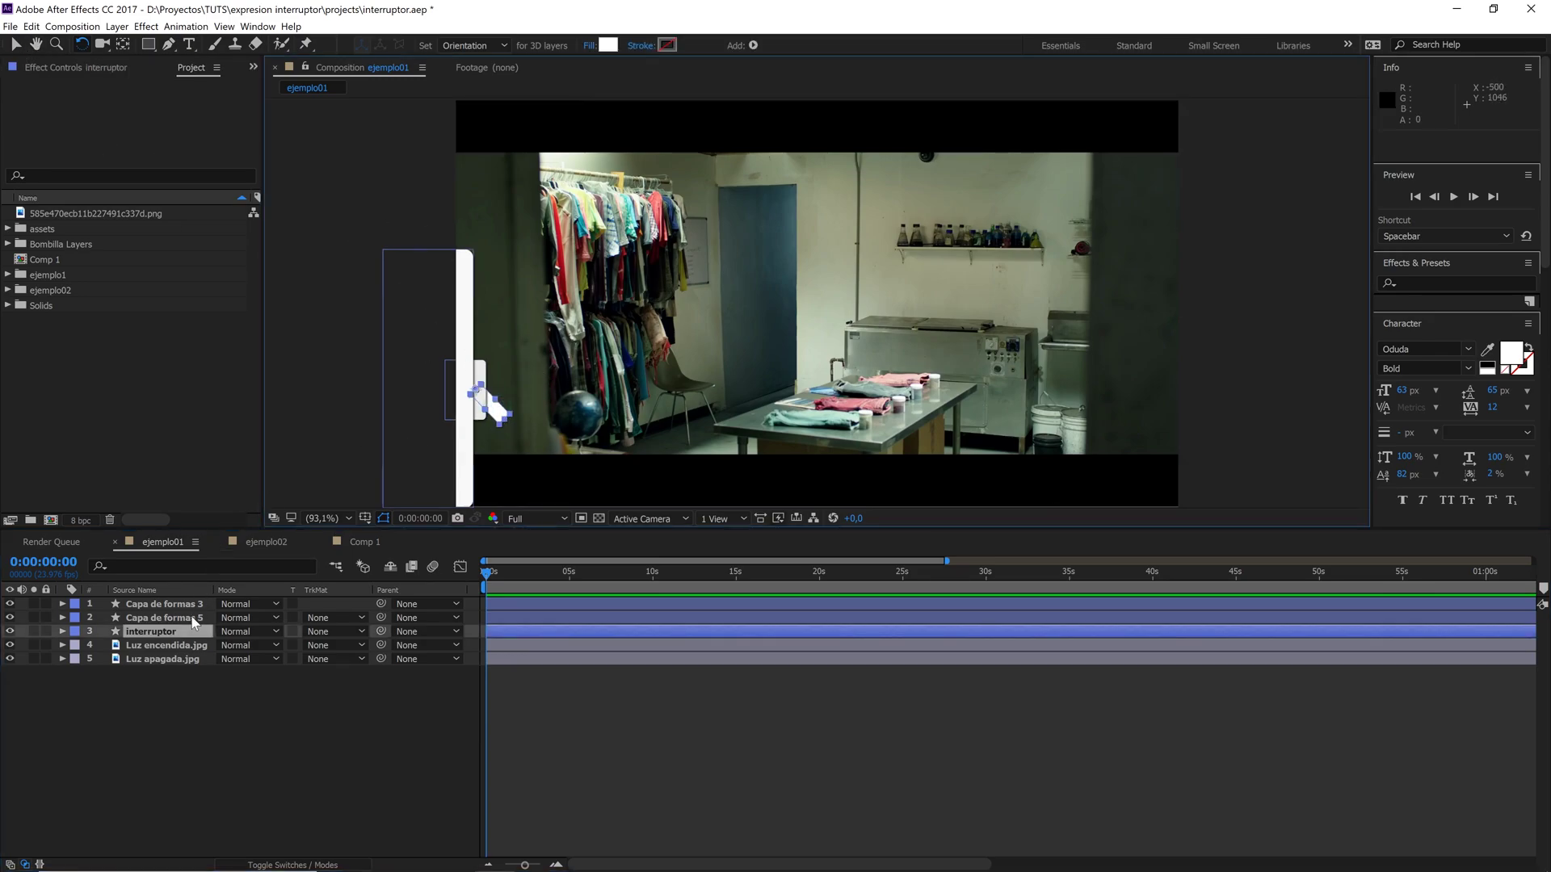
mouse_move(507, 420)
left_mouse_down()
mouse_move(535, 349)
mouse_move(550, 370)
mouse_move(517, 428)
left_mouse_up()
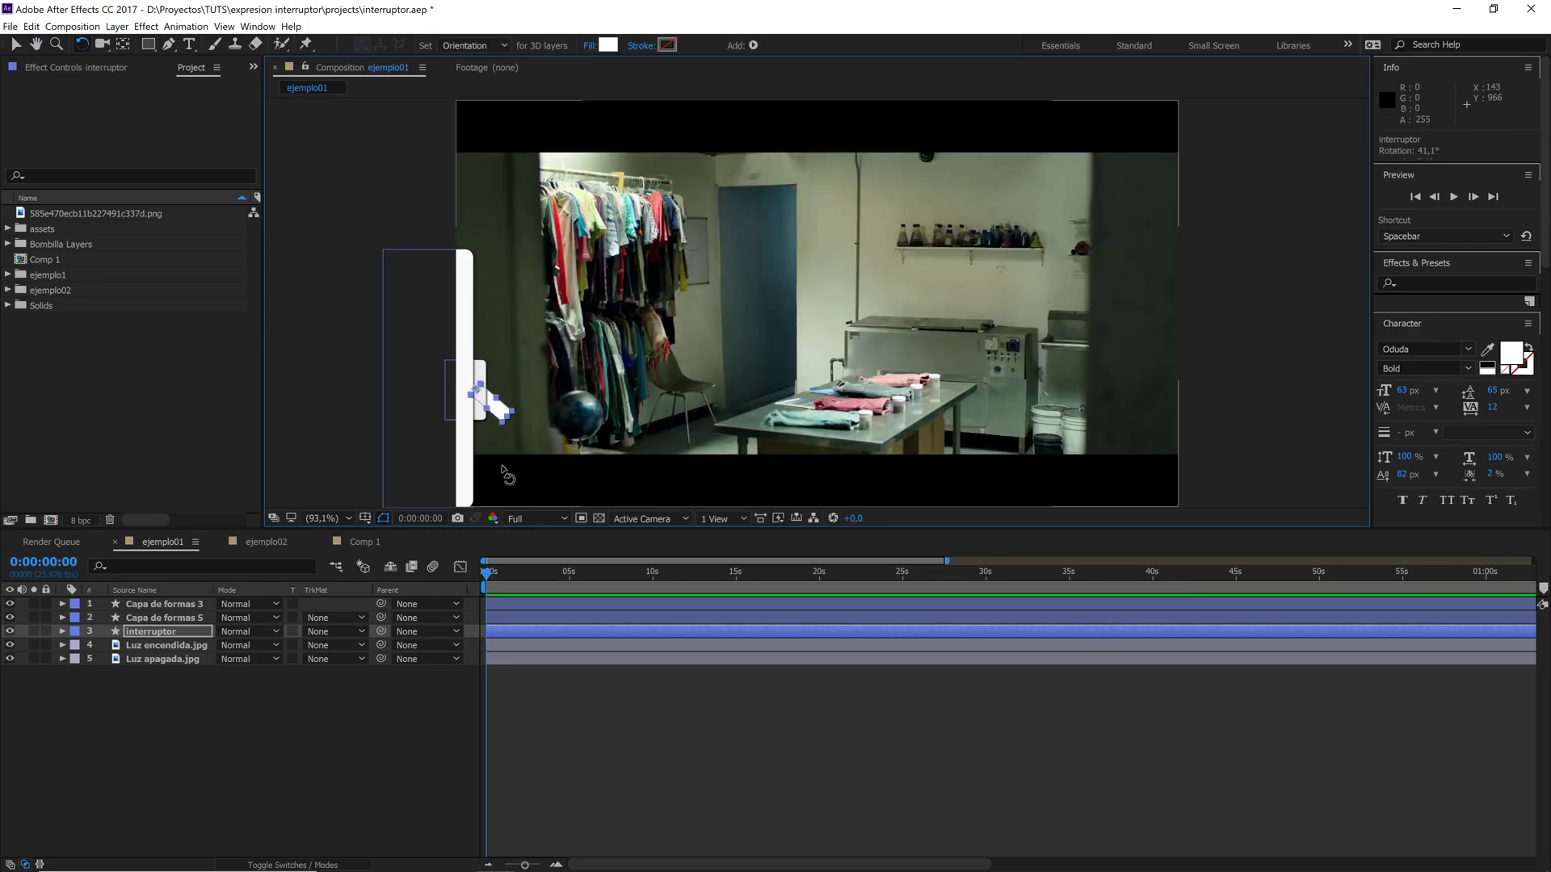
left_click(158, 604, "shift")
left_click_drag(9, 604, 10, 631)
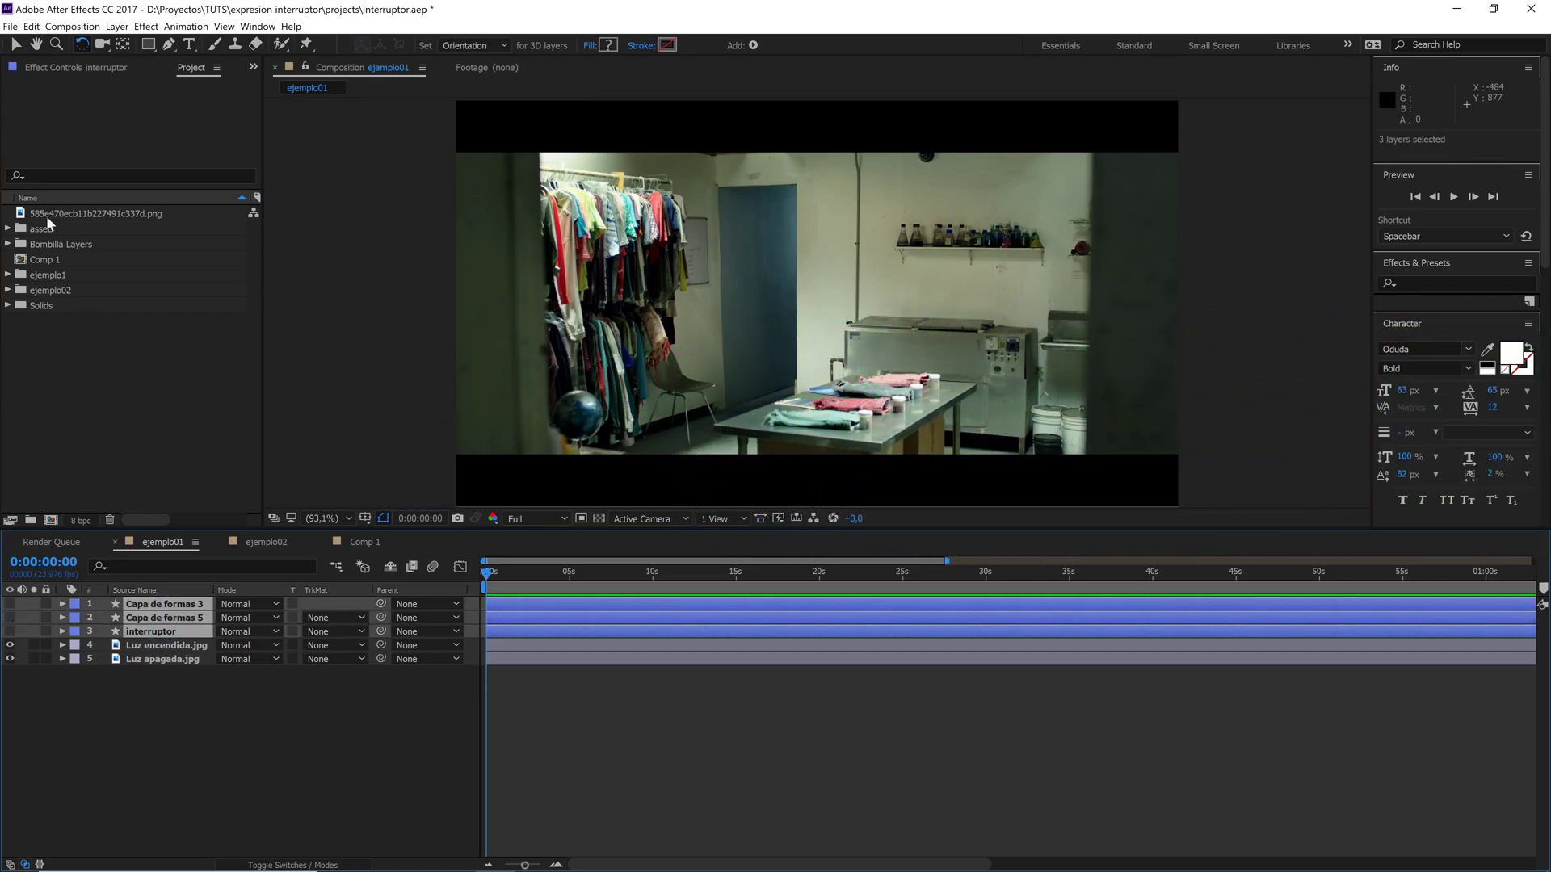
left_click(15, 43)
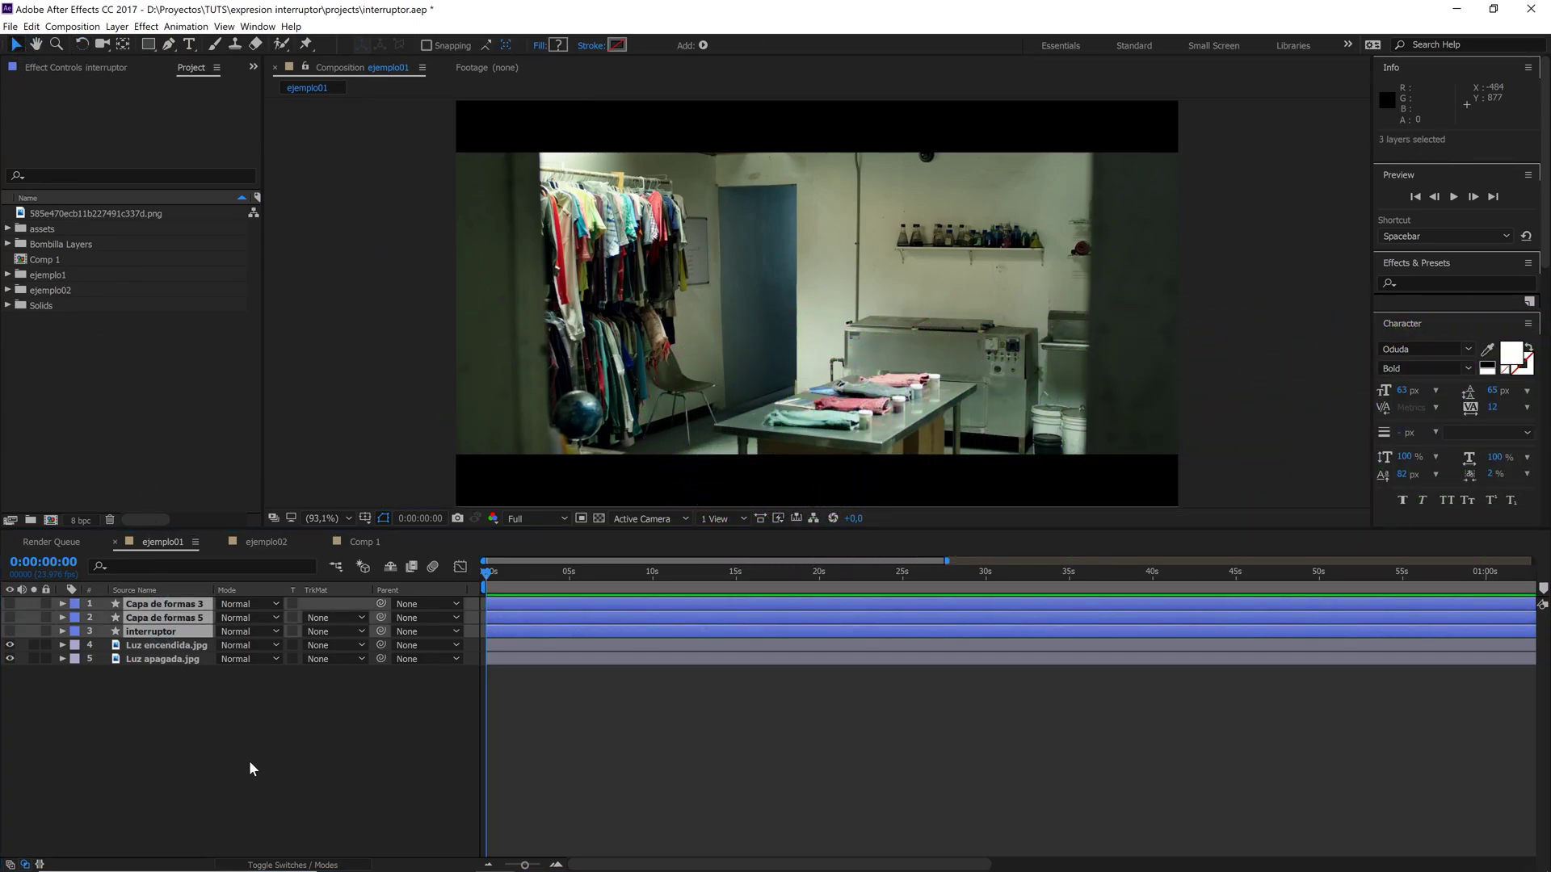
left_click_drag(249, 759, 181, 706)
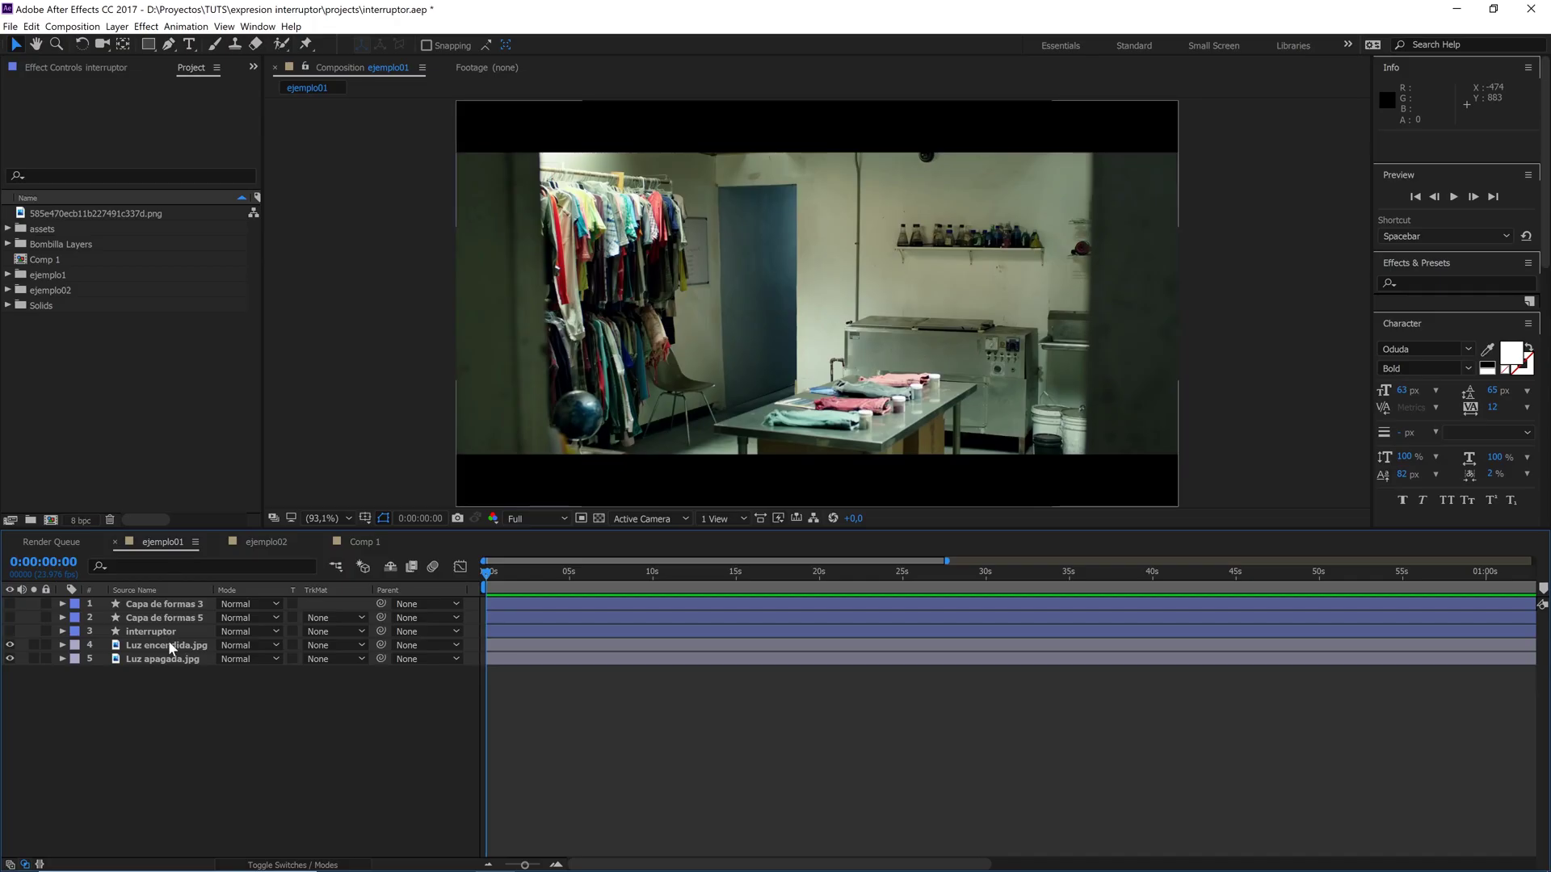
- Hide Luz encendida.jpg to reveal the dark room, then show it again
left_click(167, 644)
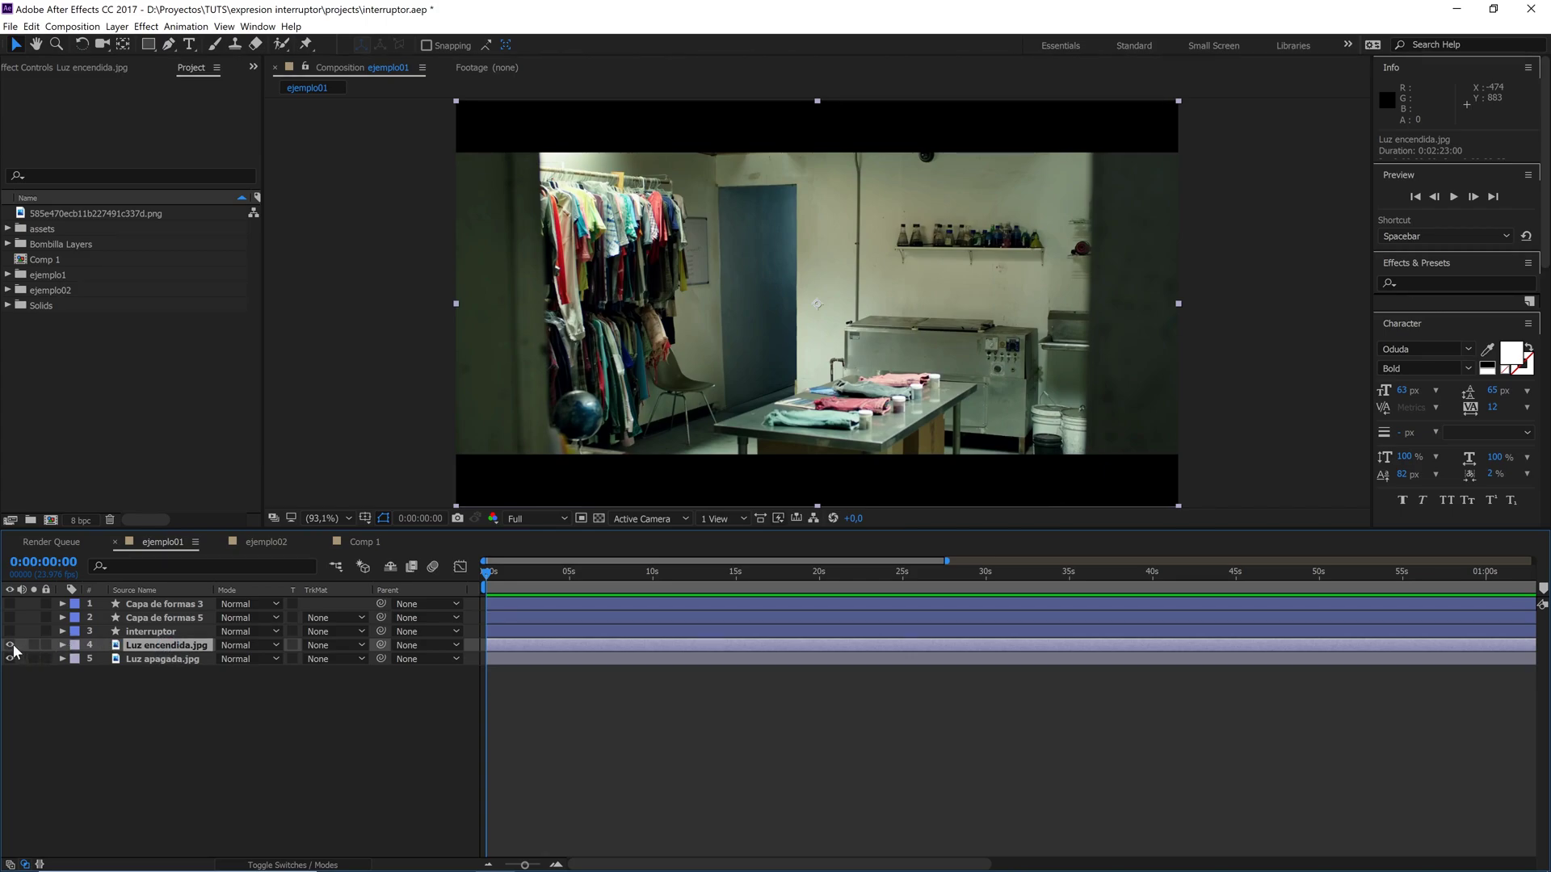
left_click(11, 645)
left_click(139, 659)
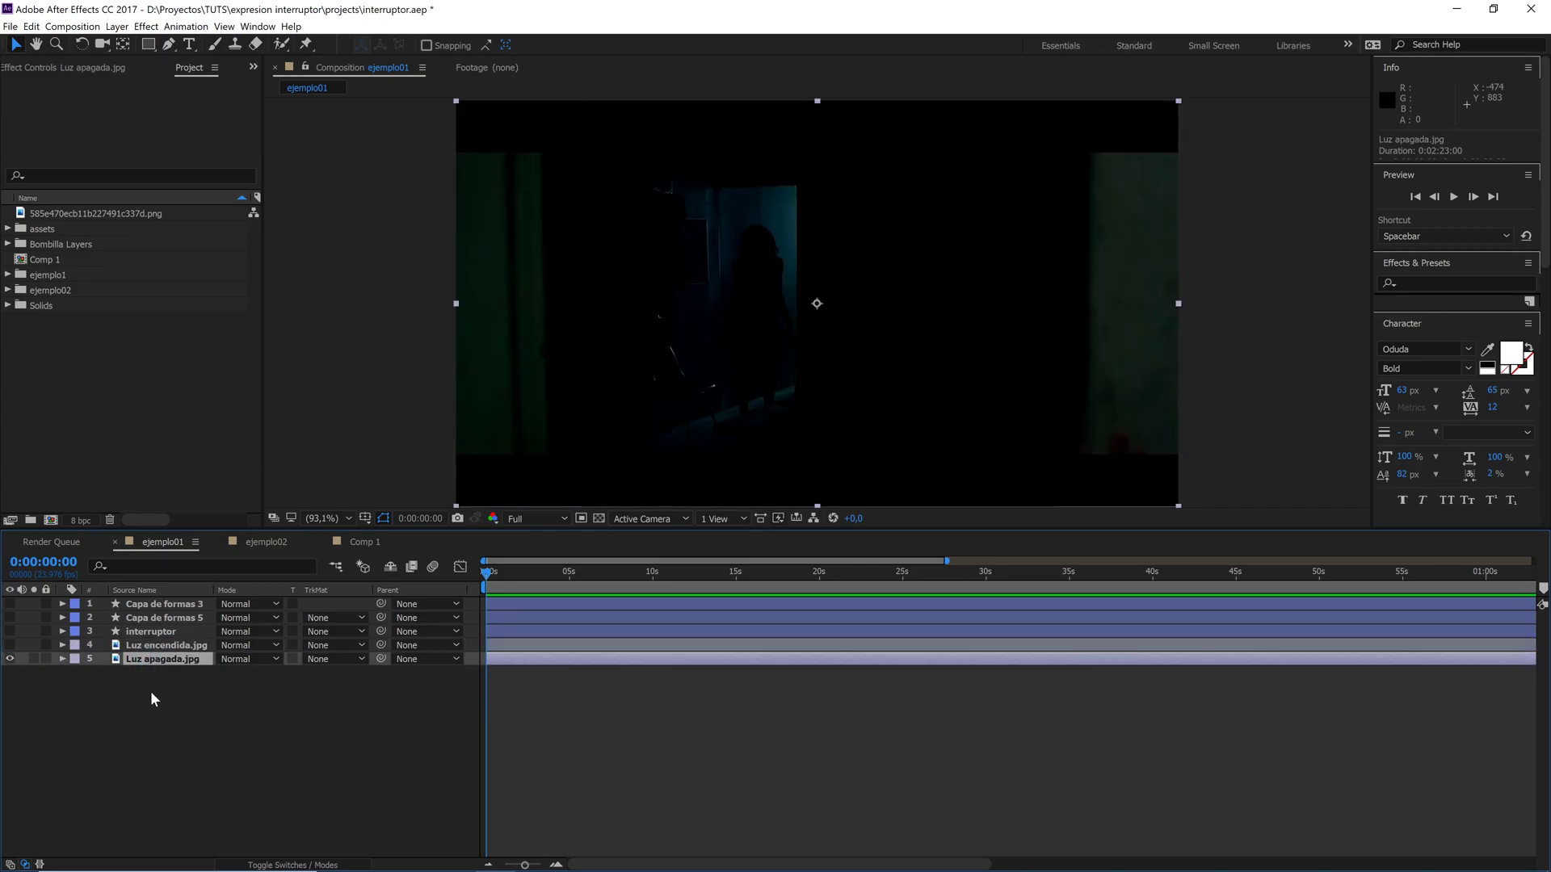
left_click(11, 645)
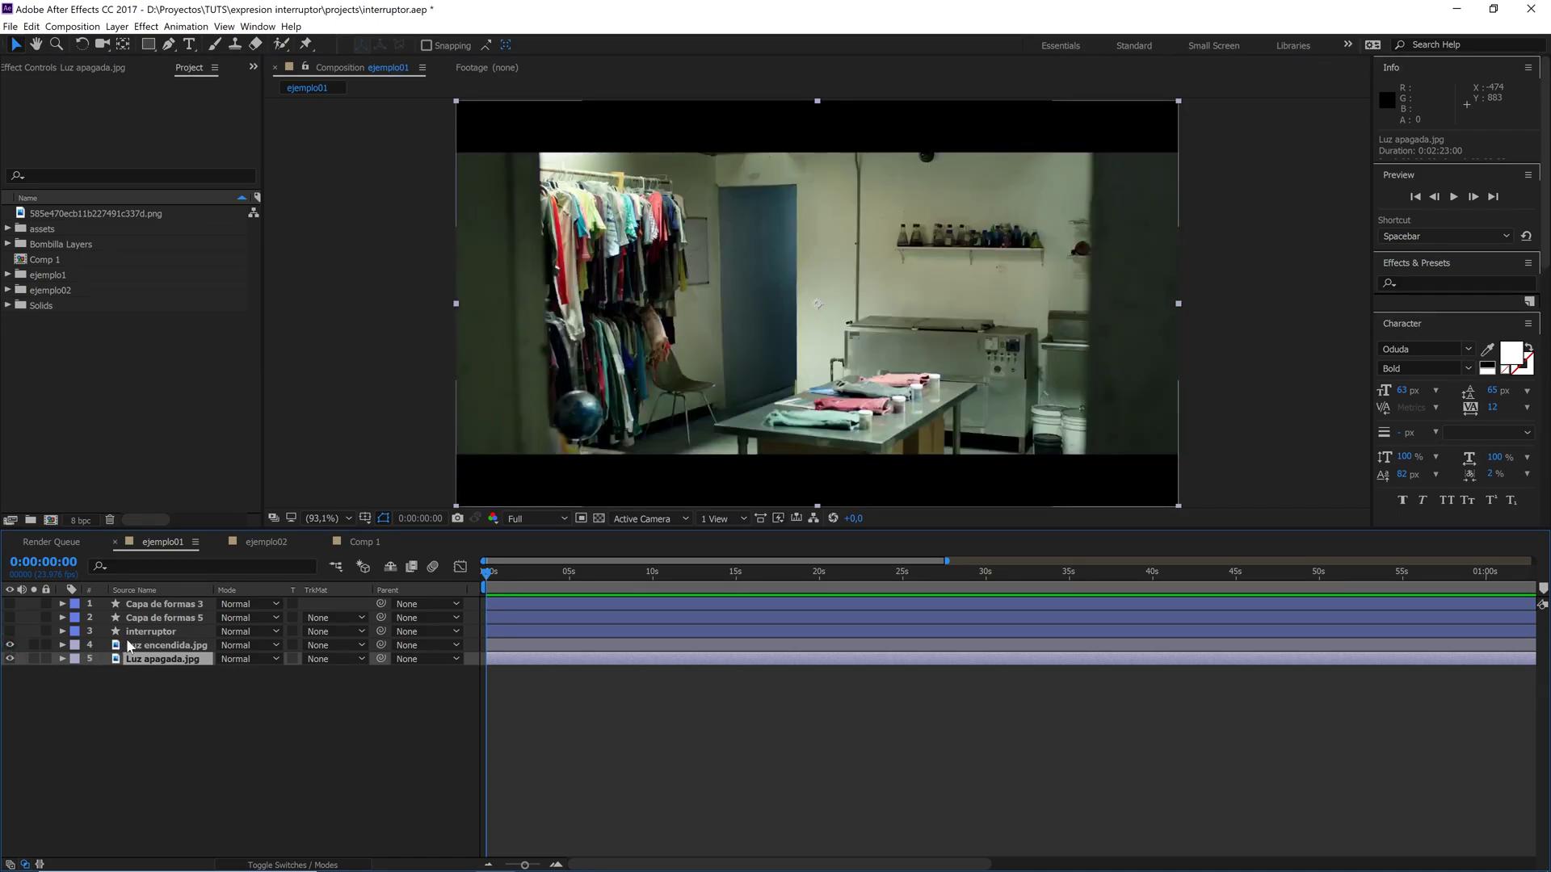
- Select switch layers 1–3 and turn their visibility back on
left_click(139, 646)
left_click(150, 631)
left_click(126, 606, "shift")
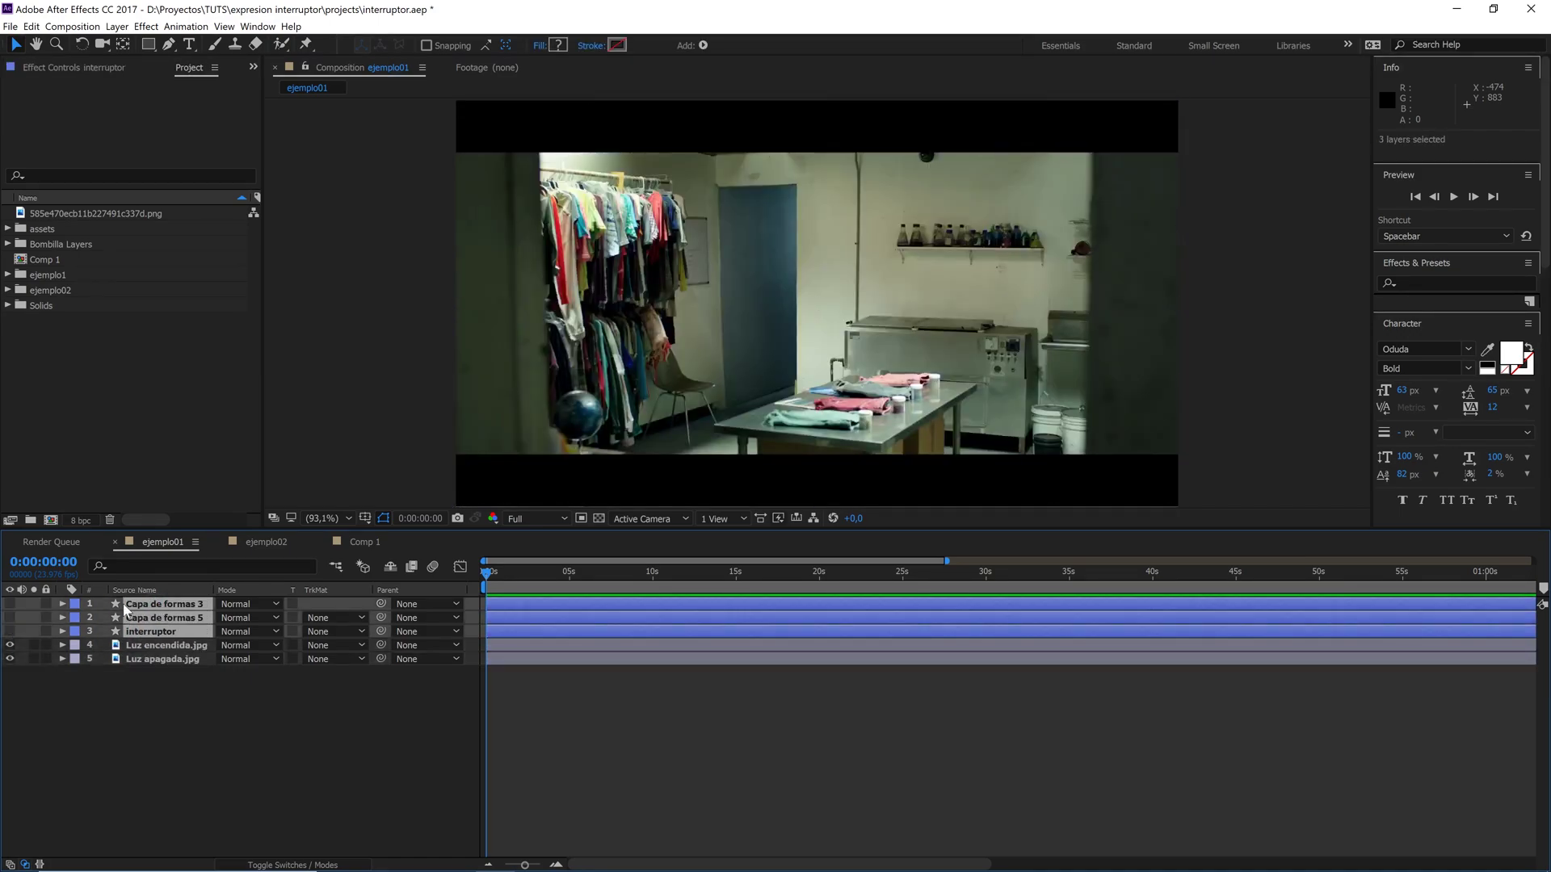
left_click_drag(13, 607, 12, 632)
- Undo the accidental move of Capa de formas 5 and zoom into the switch shapes
left_click(465, 400)
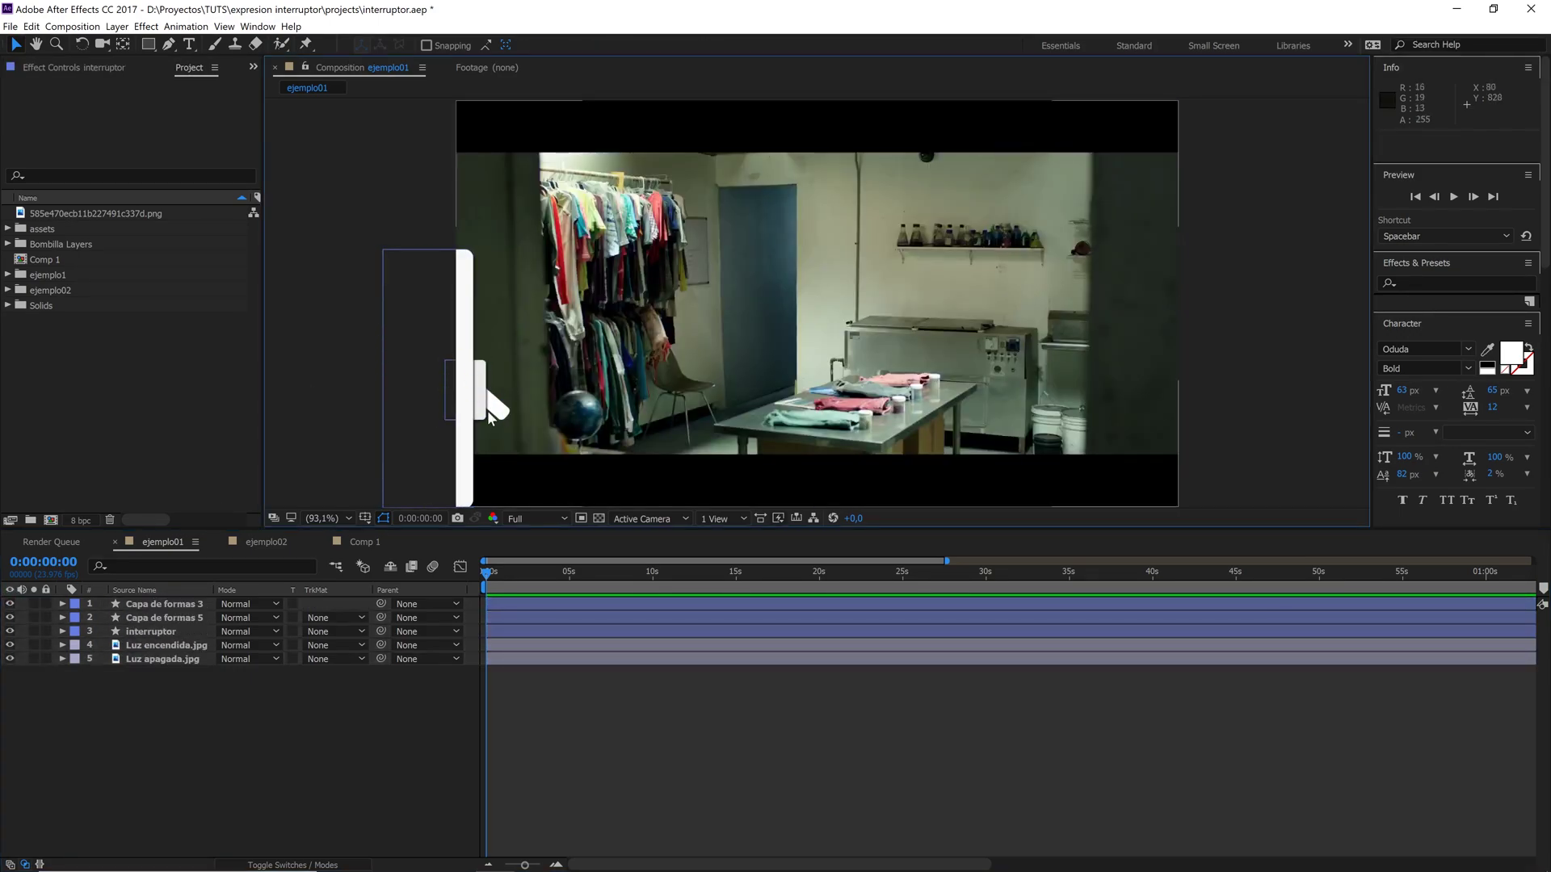
left_click(488, 375)
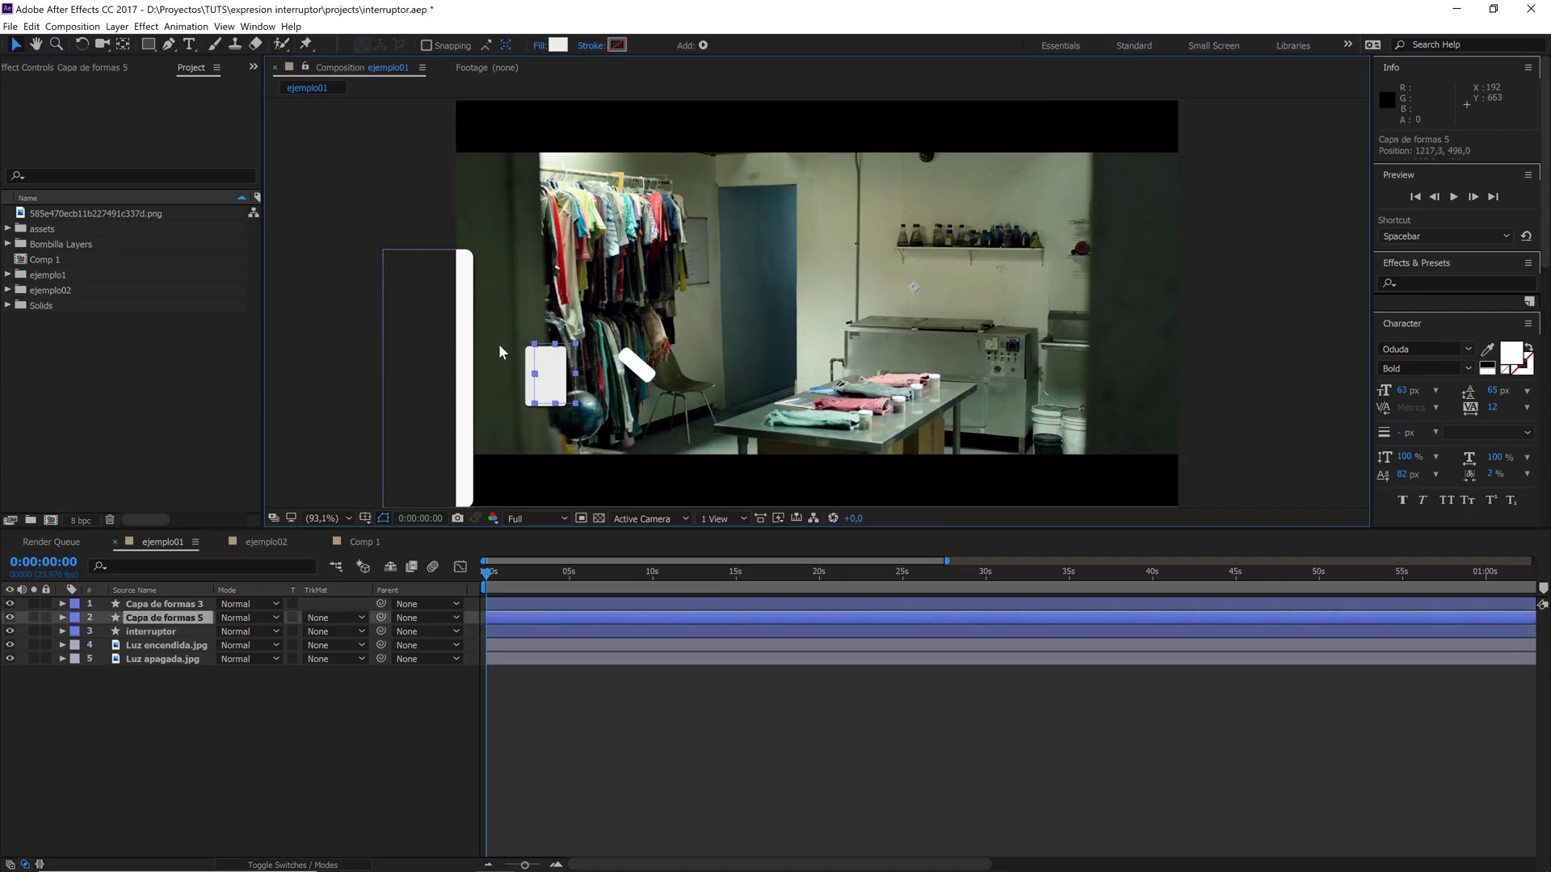
key("ctrl+z")
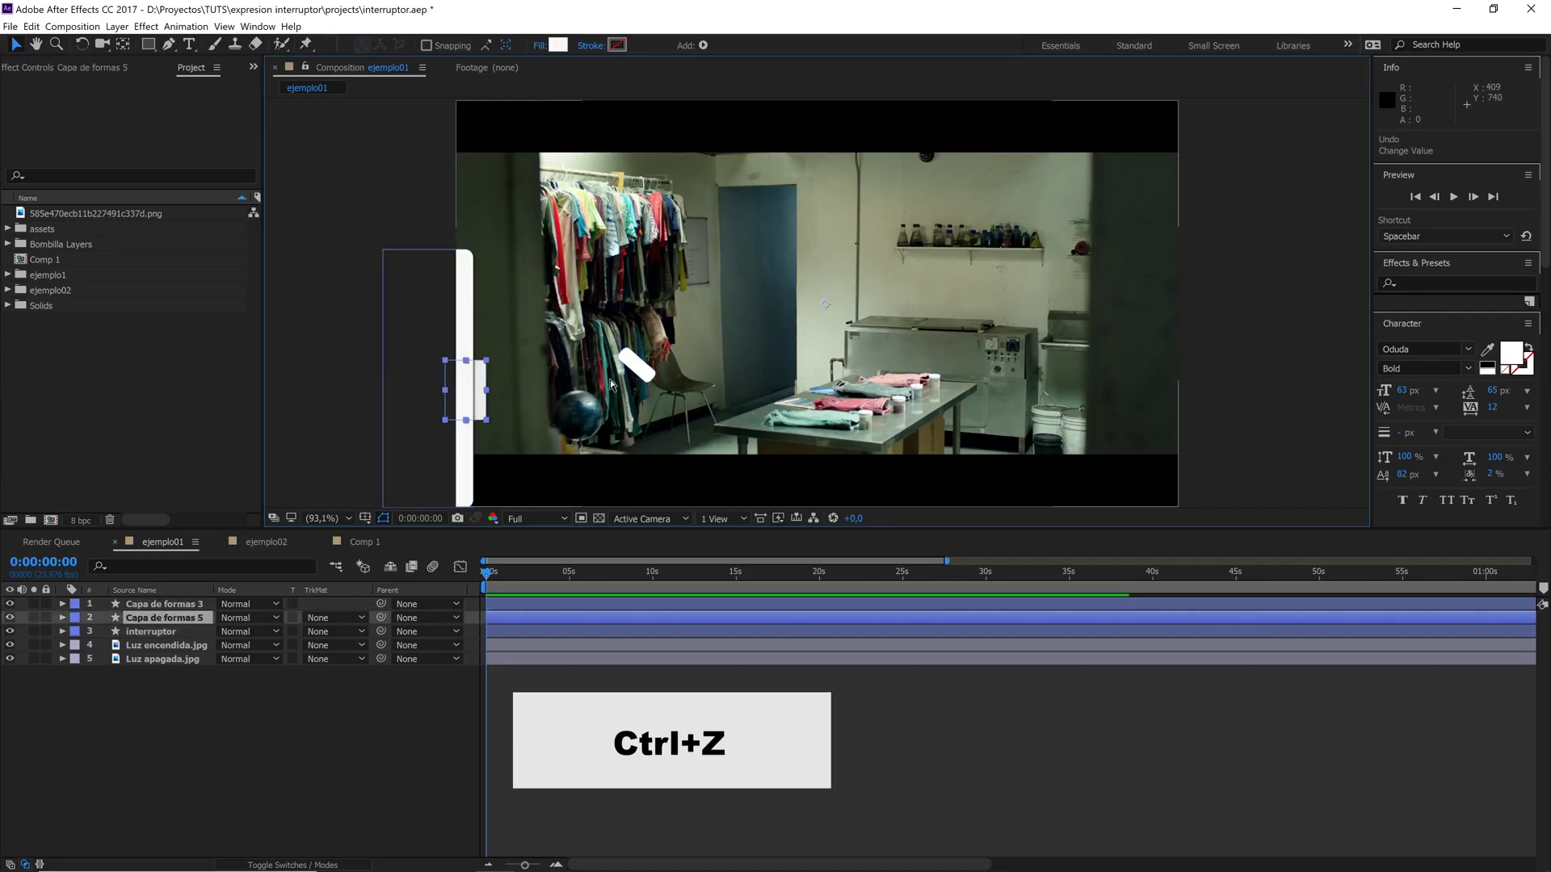
scroll(614, 378, "up", 3)
left_click_drag(603, 385, 1031, 230)
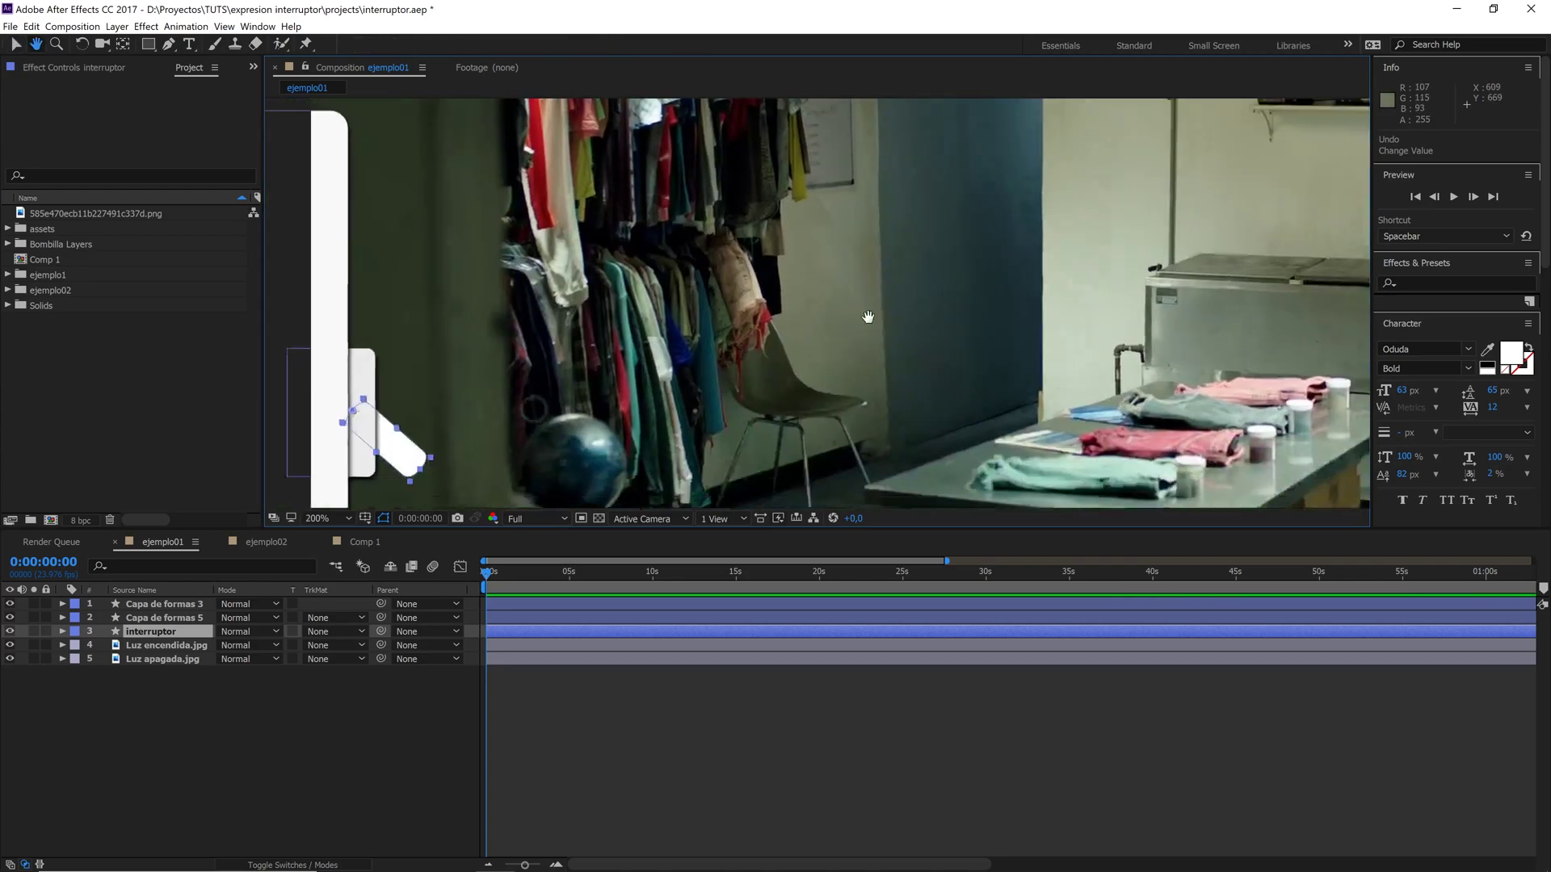
- Move interruptor's anchor point to the lever base and rotate it to 35.7°
key("v")
left_click(155, 633)
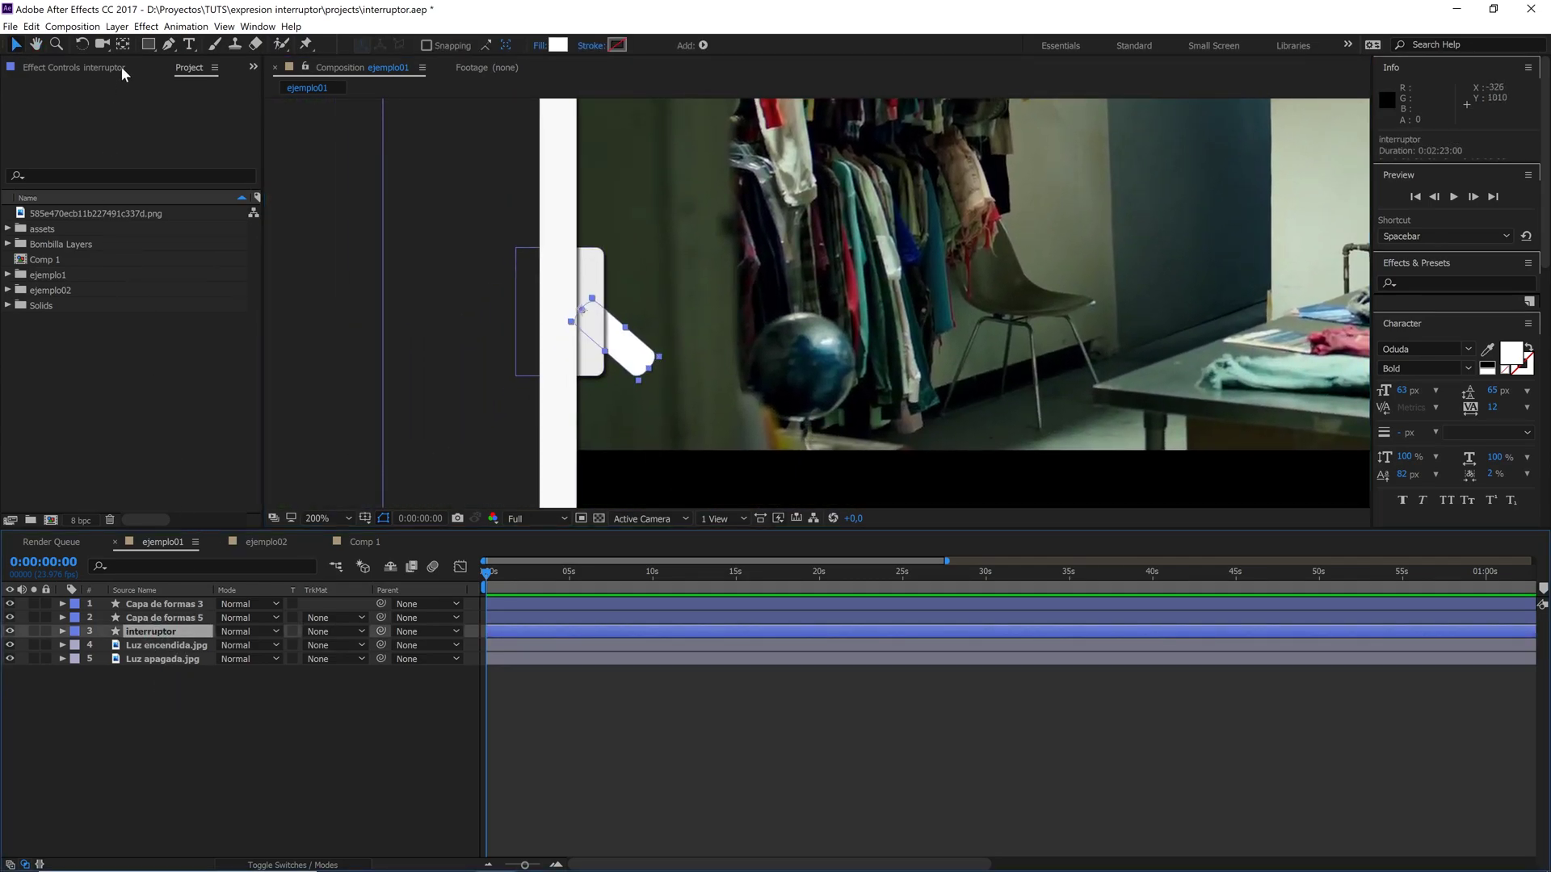
left_click(123, 45)
left_click_drag(581, 309, 559, 331)
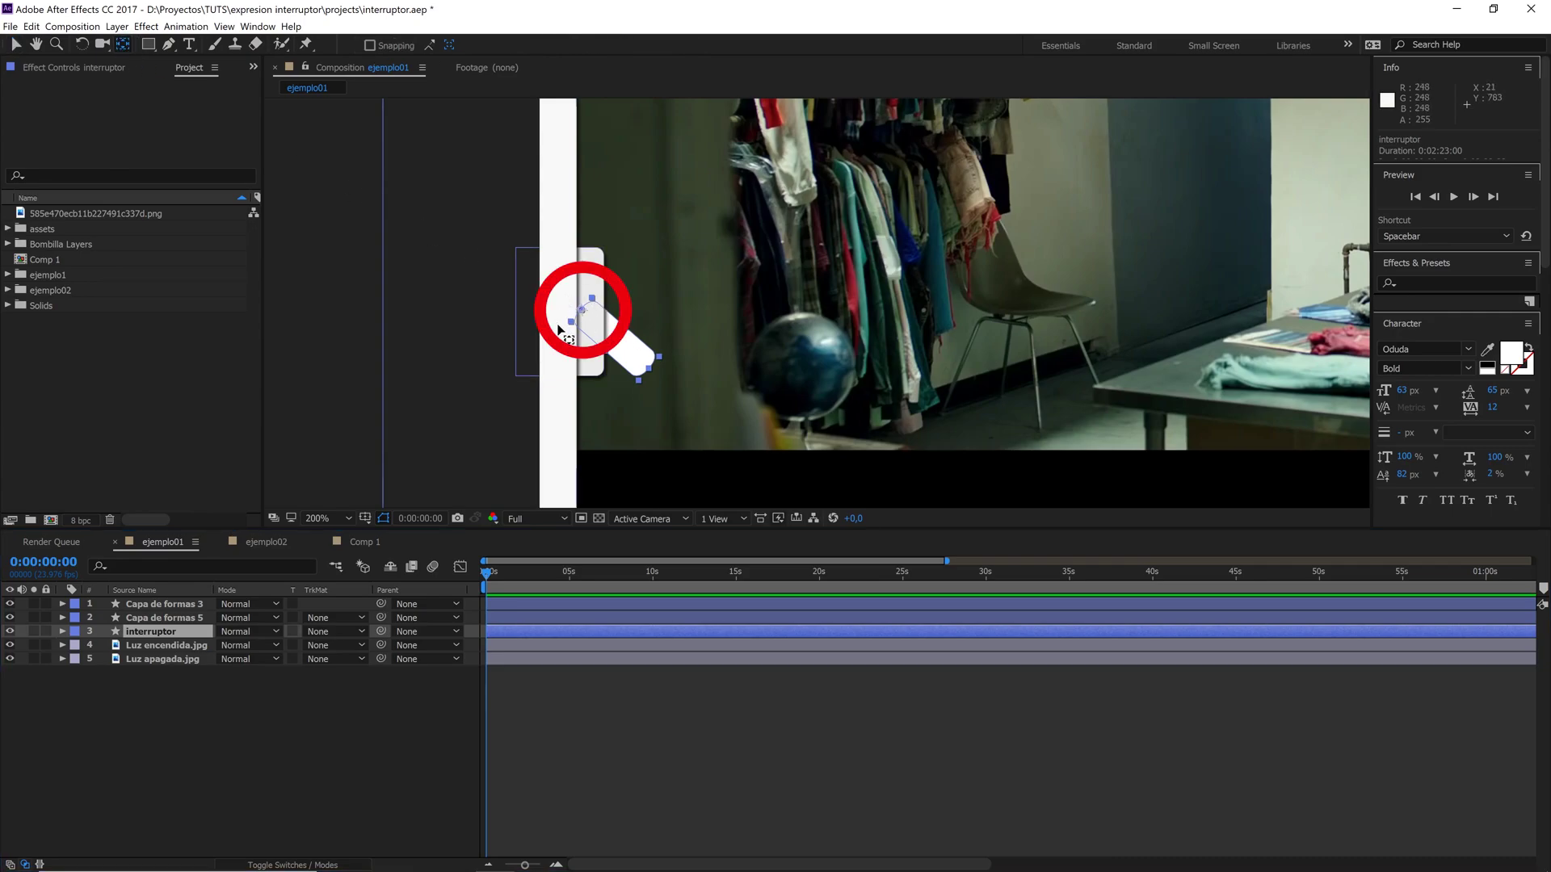
left_click(82, 44)
mouse_move(643, 367)
left_mouse_down()
mouse_move(664, 247)
mouse_move(673, 380)
left_mouse_up()
key("comma")
left_click_drag(1060, 337, 827, 350)
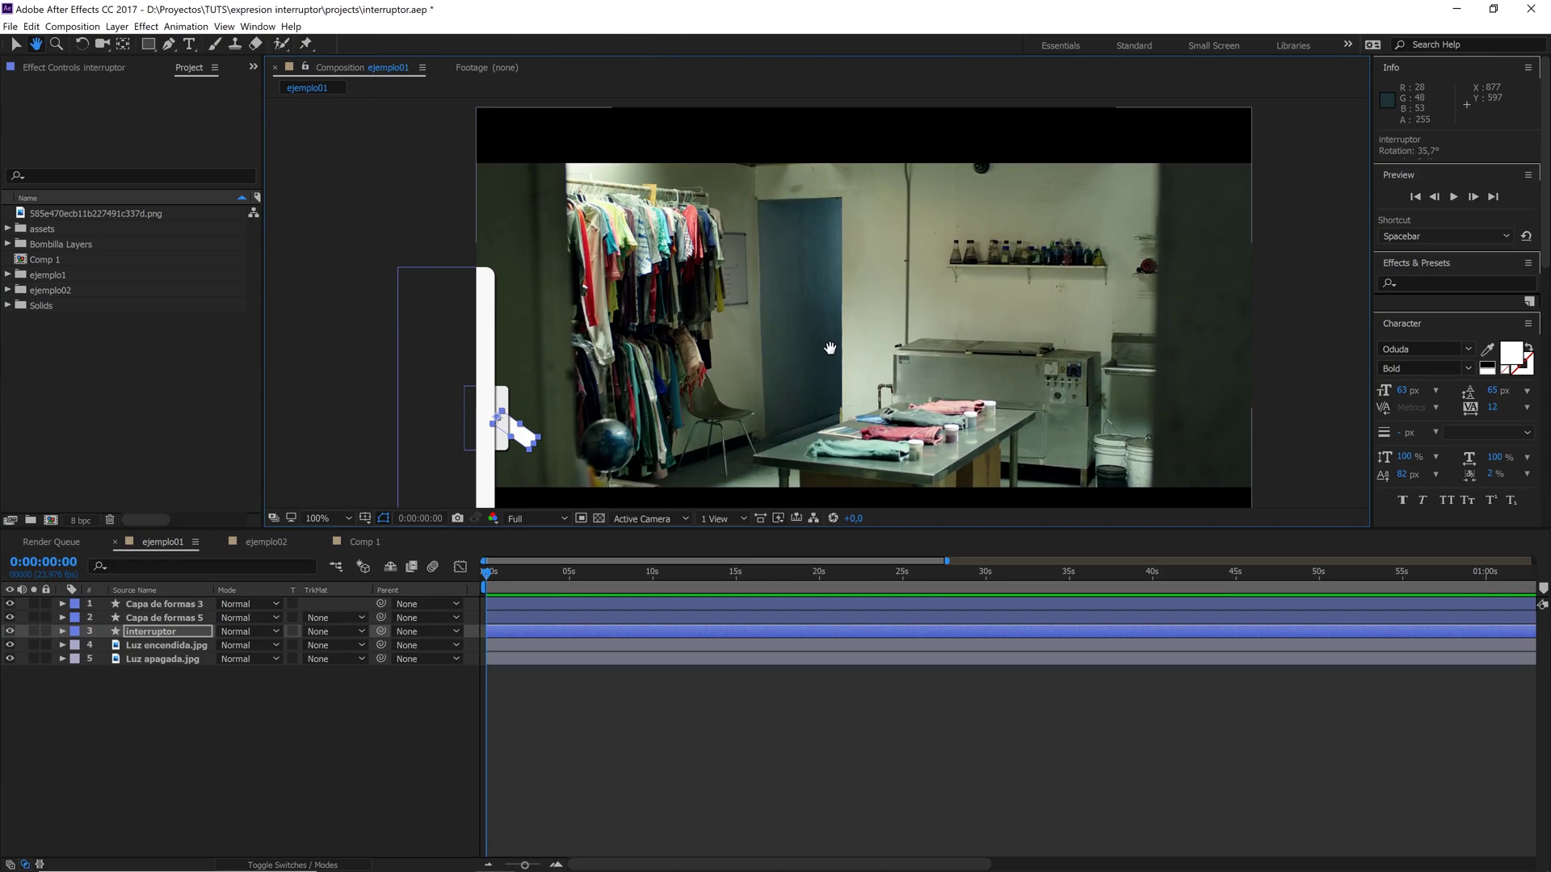
- Fit the composition in the viewer and reveal interruptor's Rotation property
left_click(335, 518)
left_click(331, 534)
left_click(201, 733)
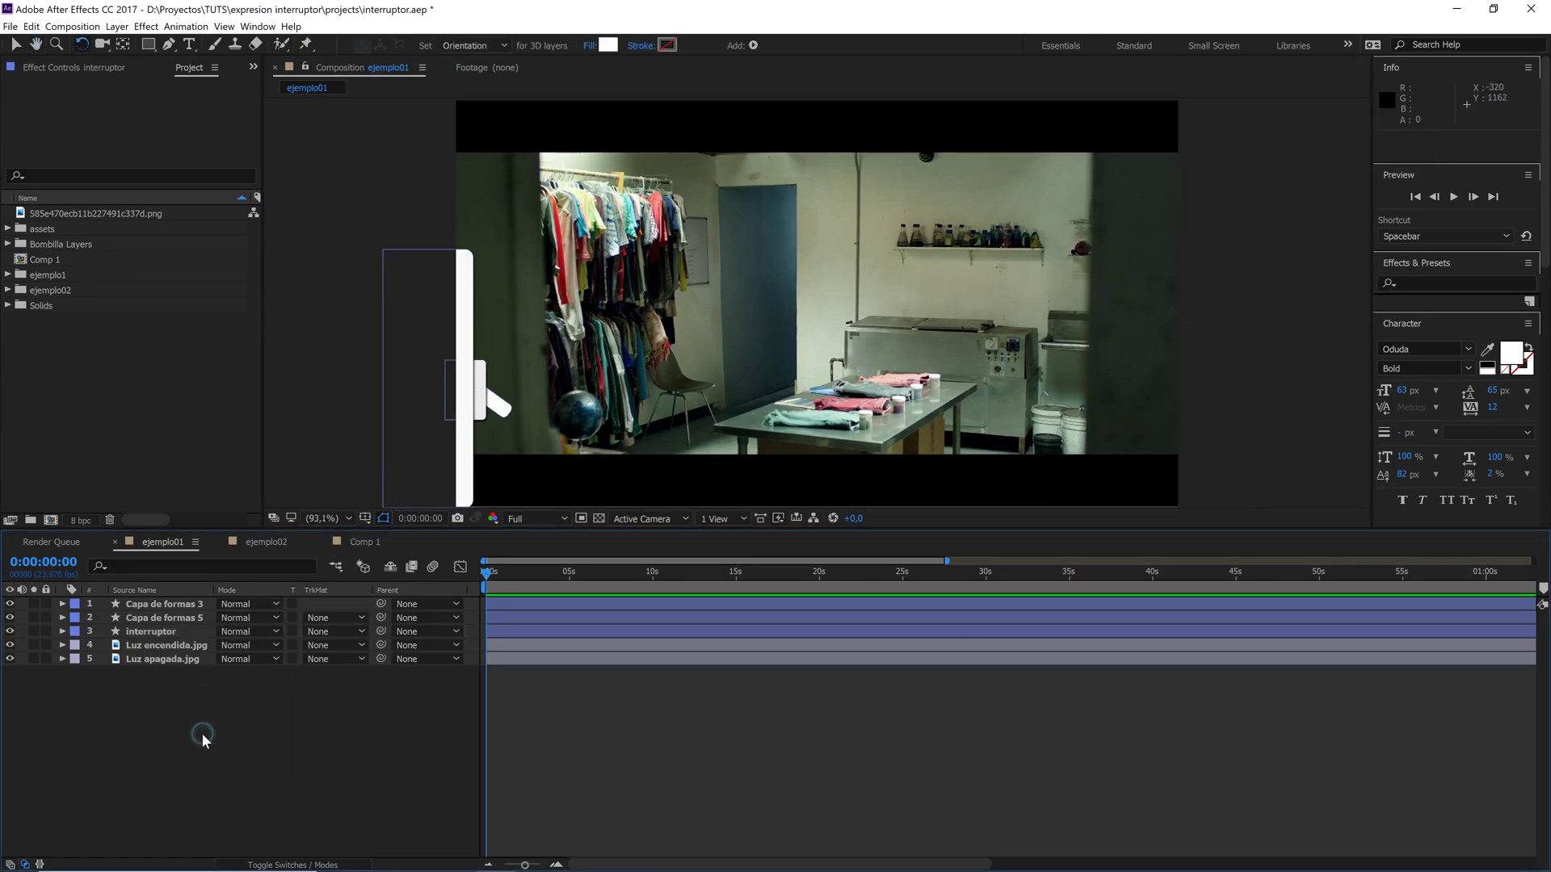
left_click(163, 633)
key("r")
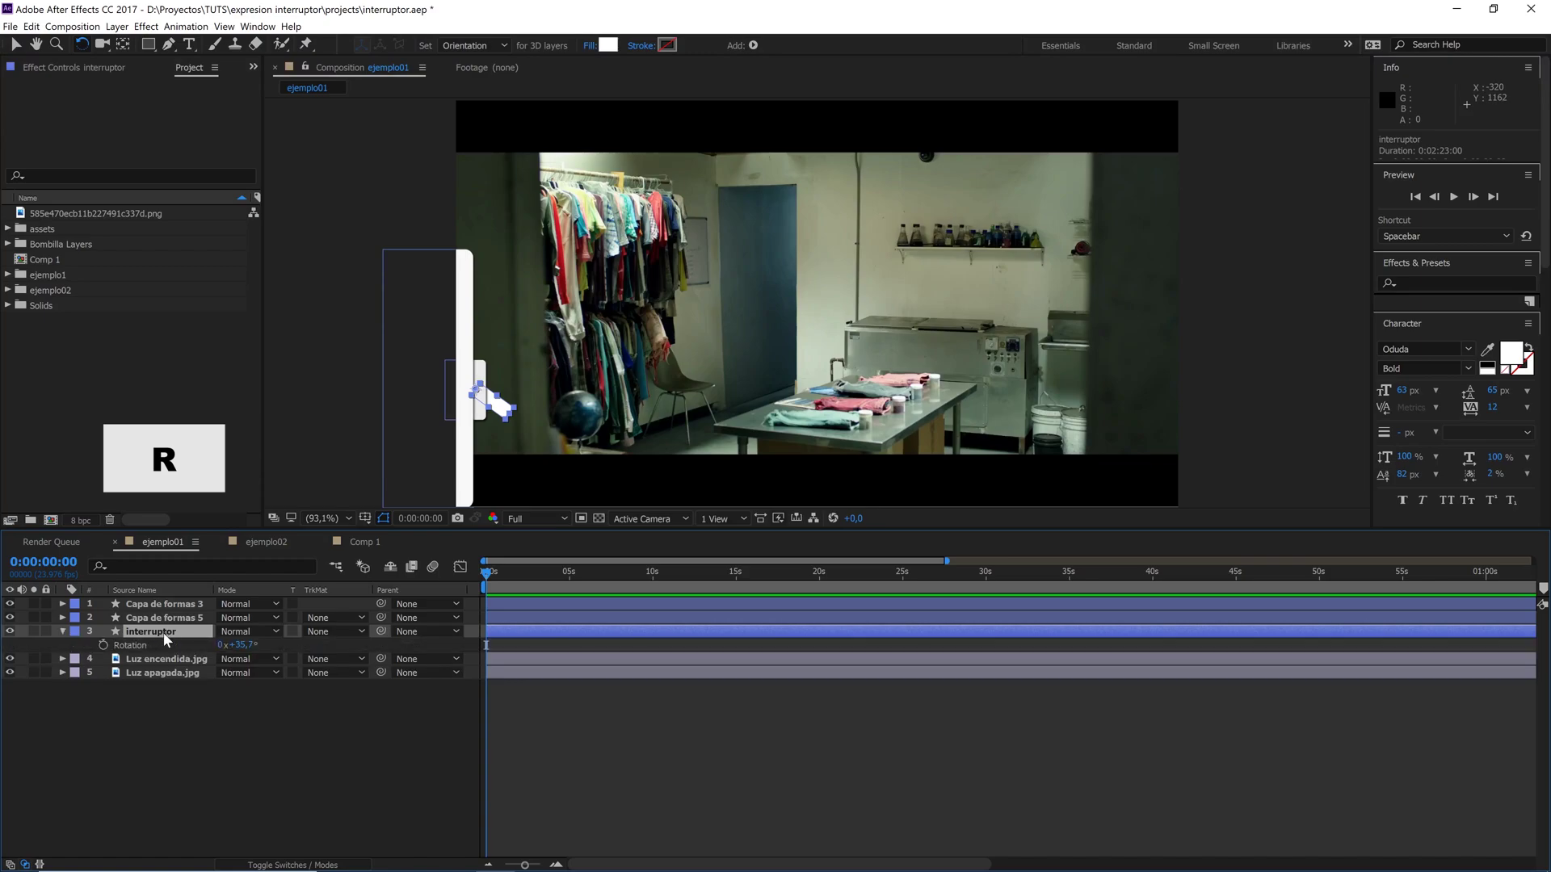
- Reveal Luz encendida.jpg's Opacity expression and delete it, leaving Opacity at 100%
left_click(133, 660)
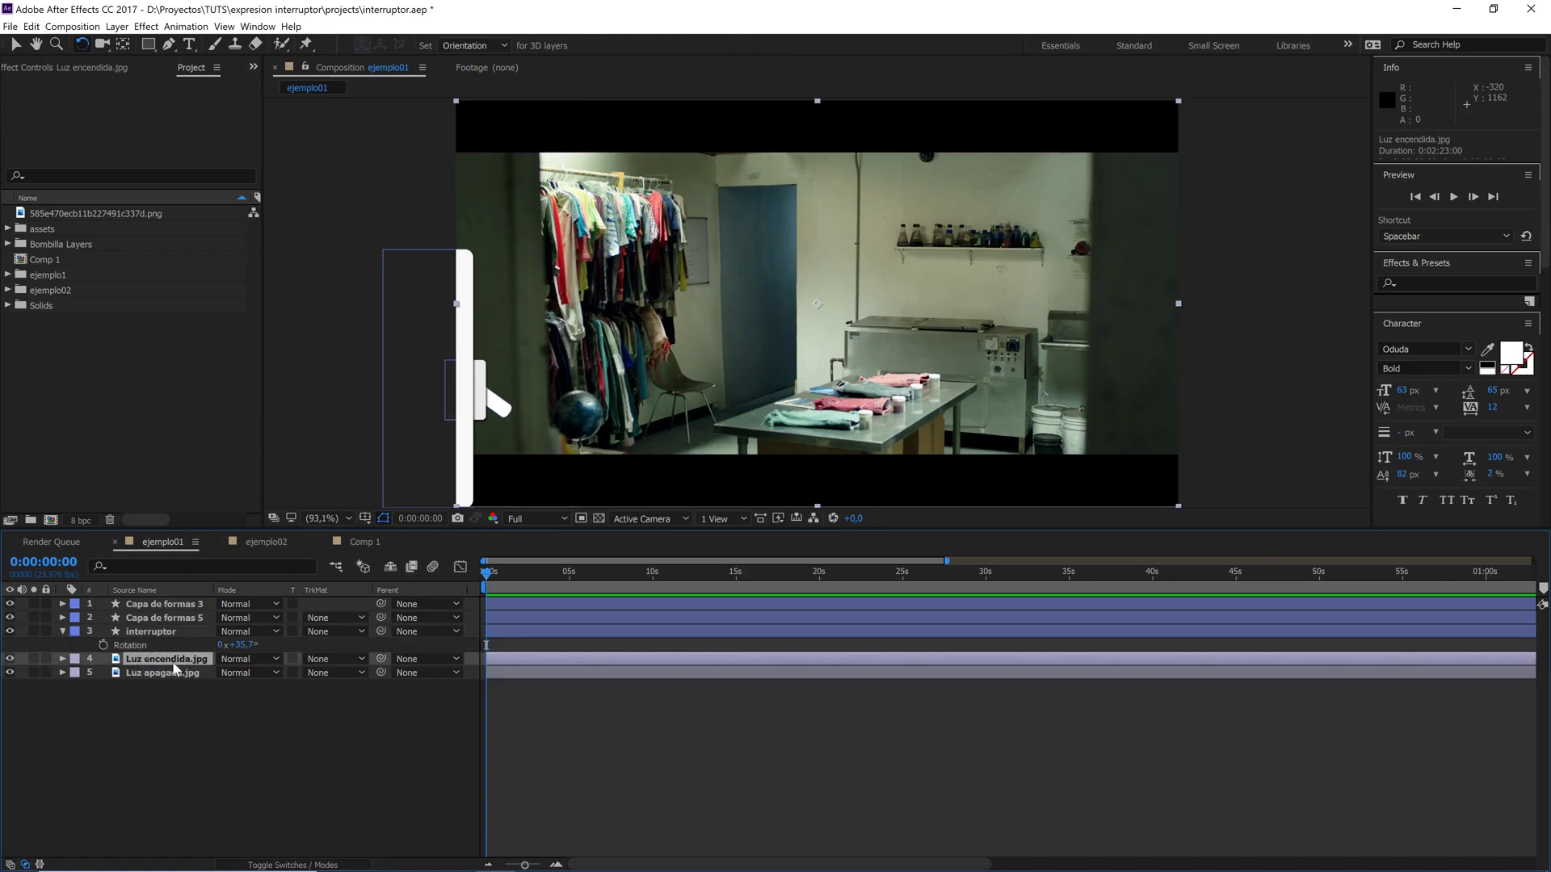
key("e")
key("e")
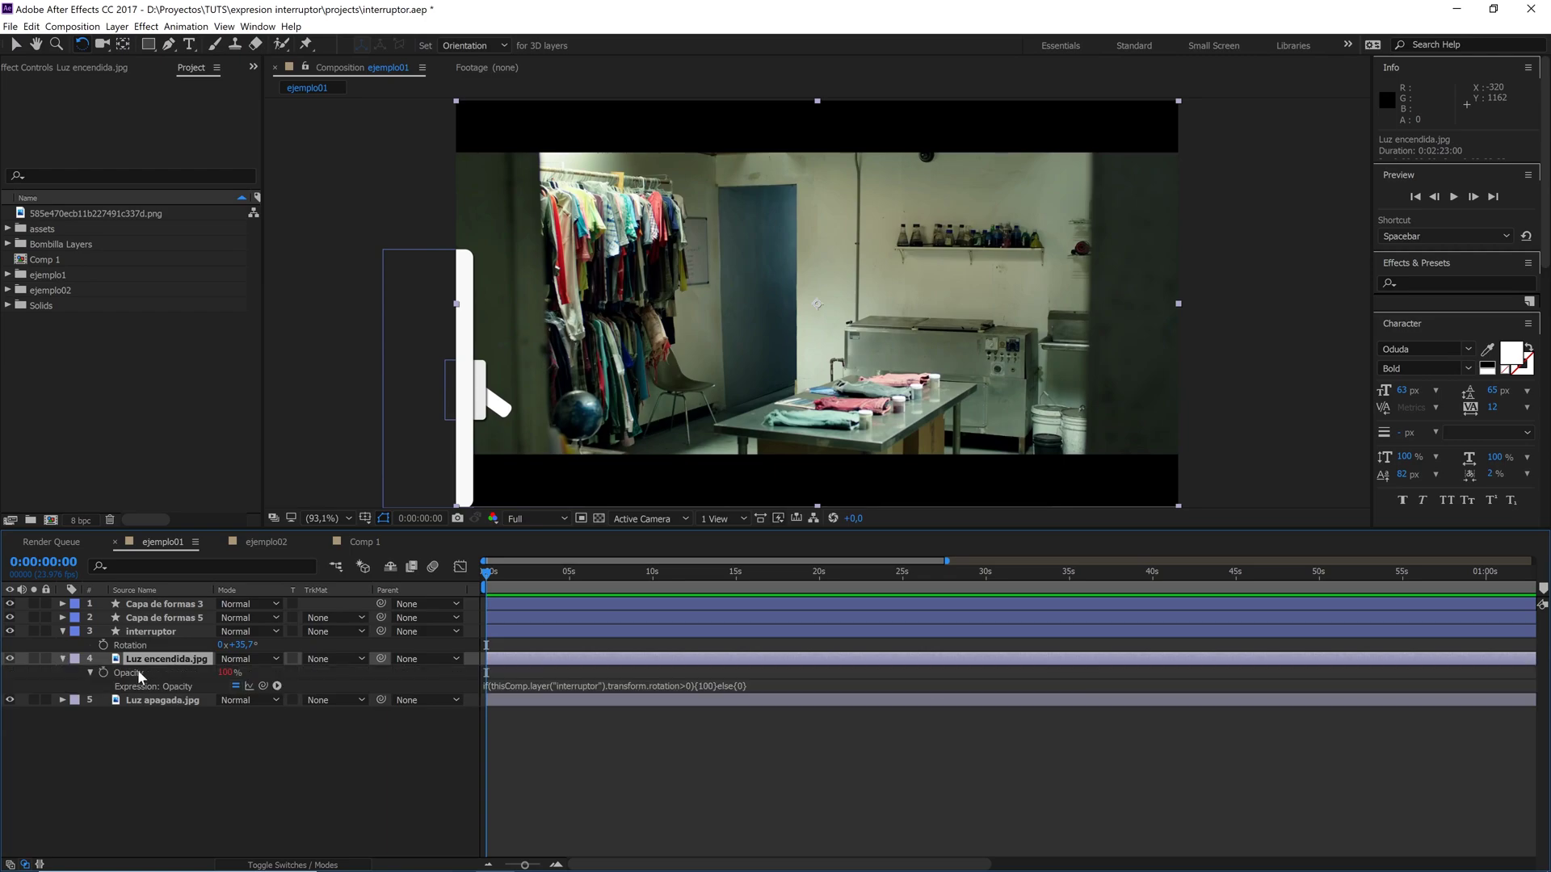
left_click(732, 682)
left_click_drag(743, 685, 465, 704)
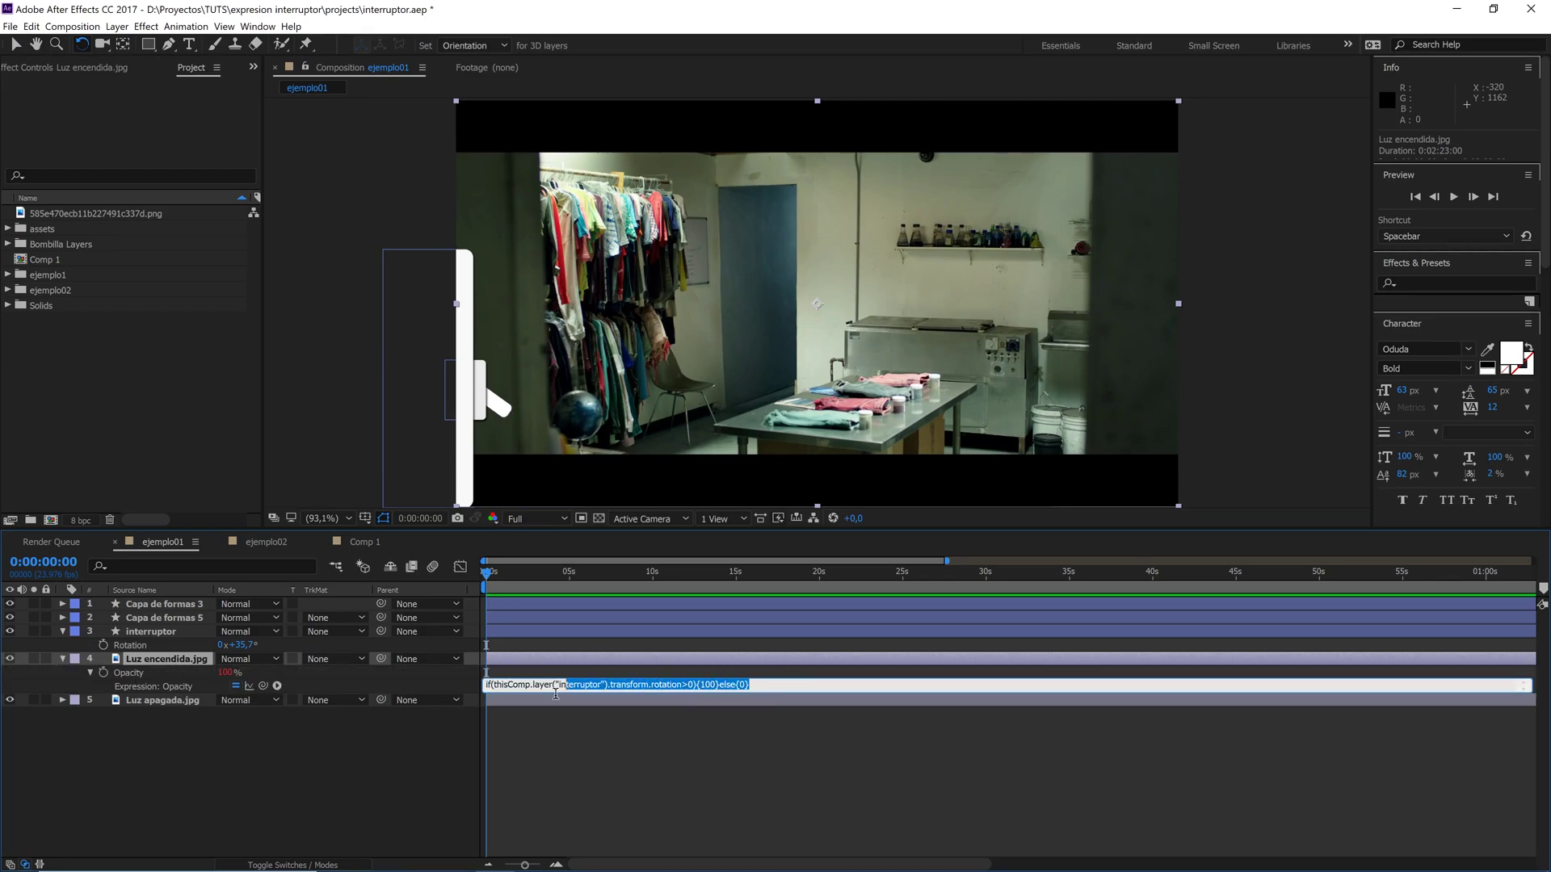
left_click(102, 673, "alt")
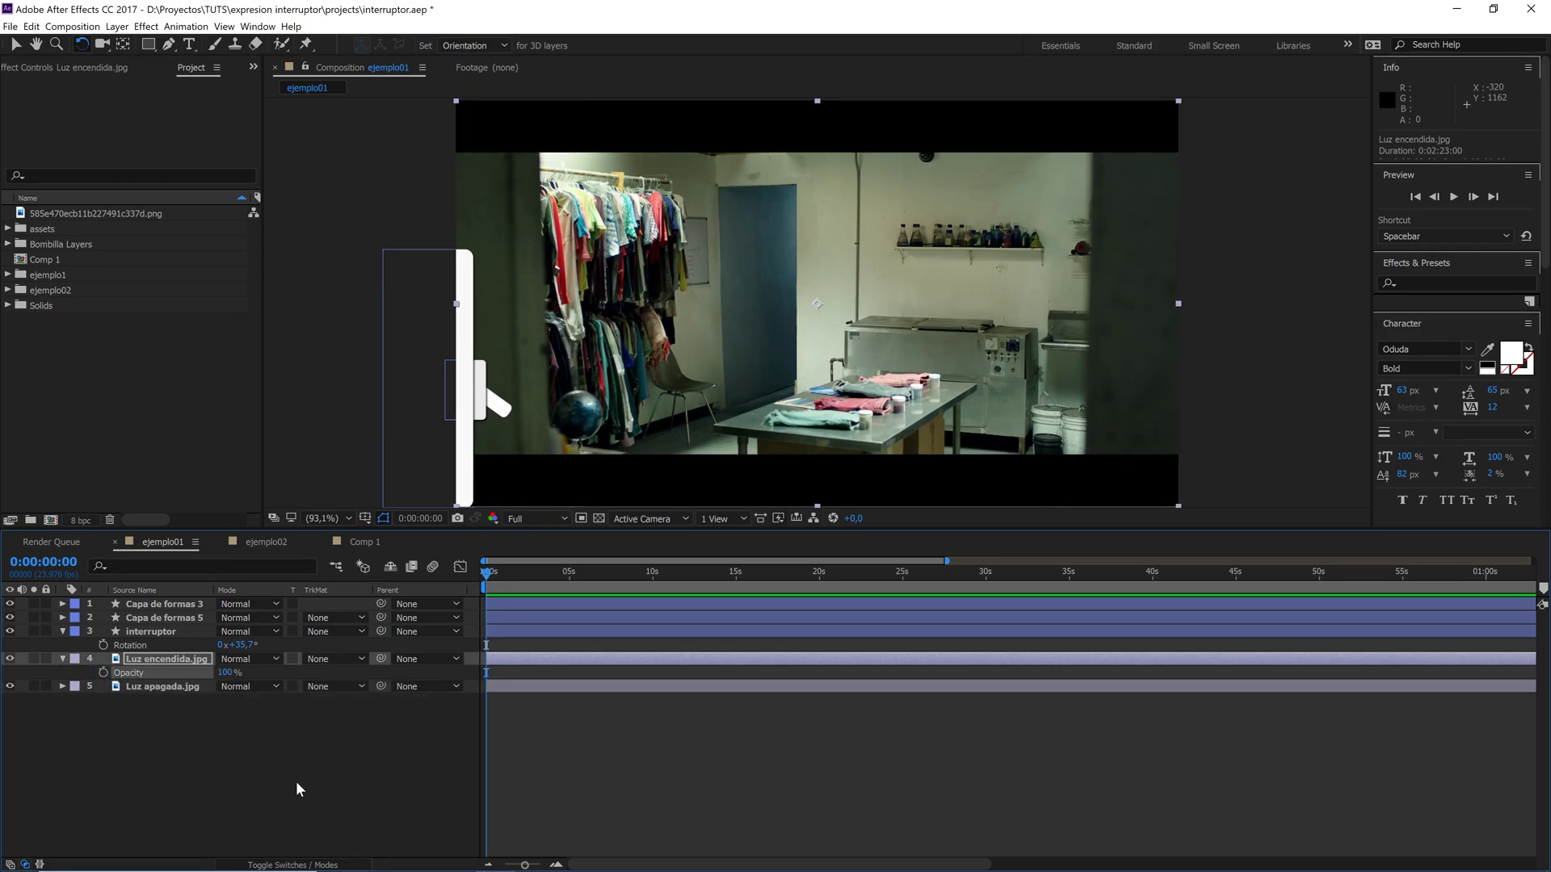
- Give Luz encendida.jpg's Opacity the expression if(interruptor Rotation>0){100}else{0}
left_click(141, 660)
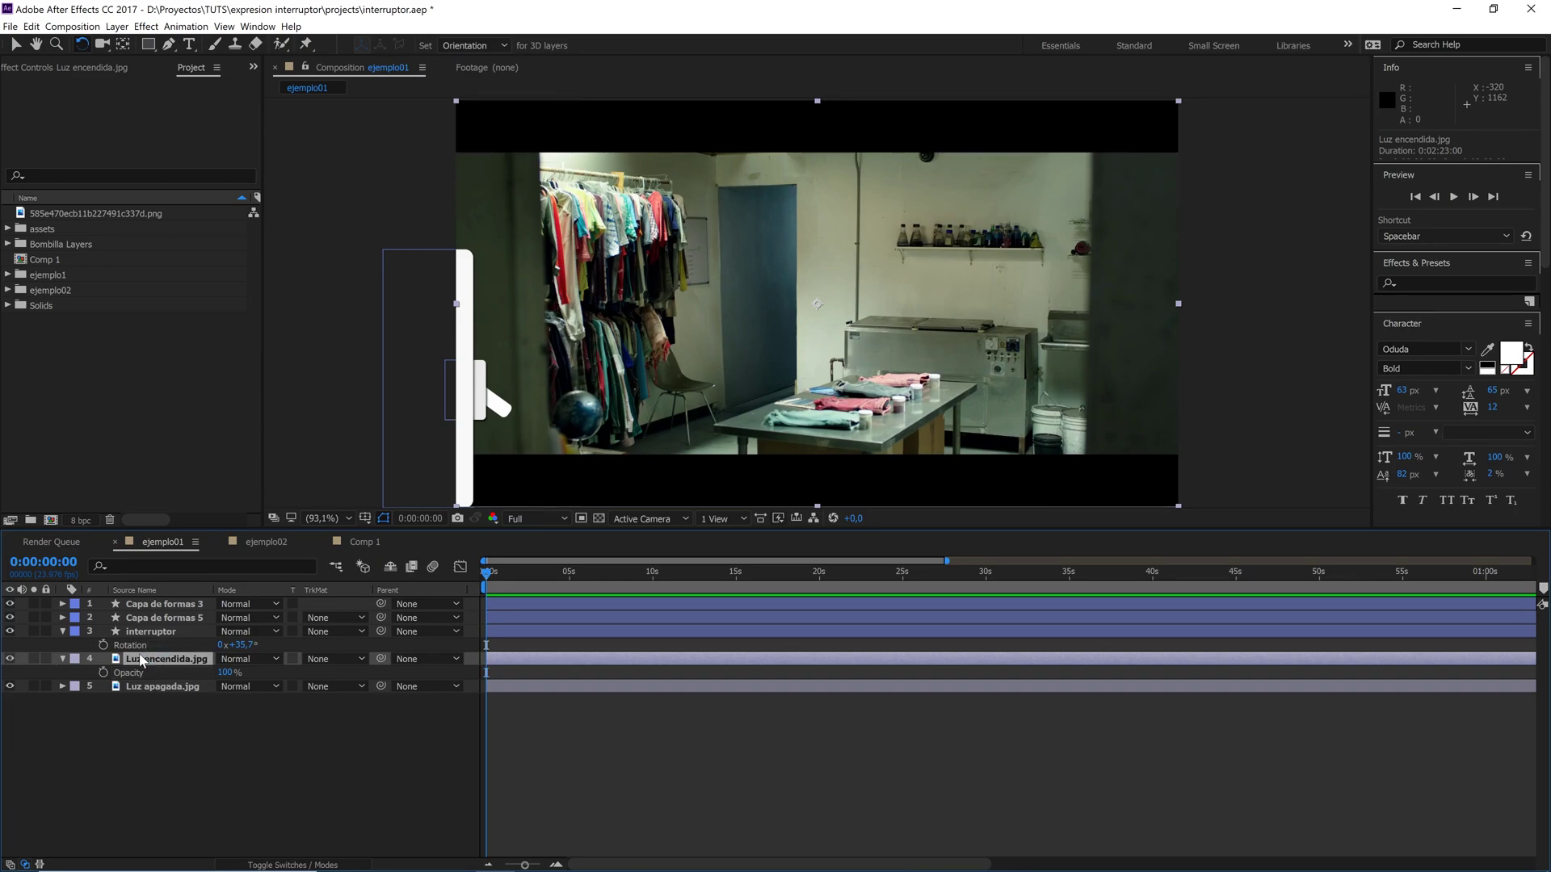
left_click(104, 673, "alt")
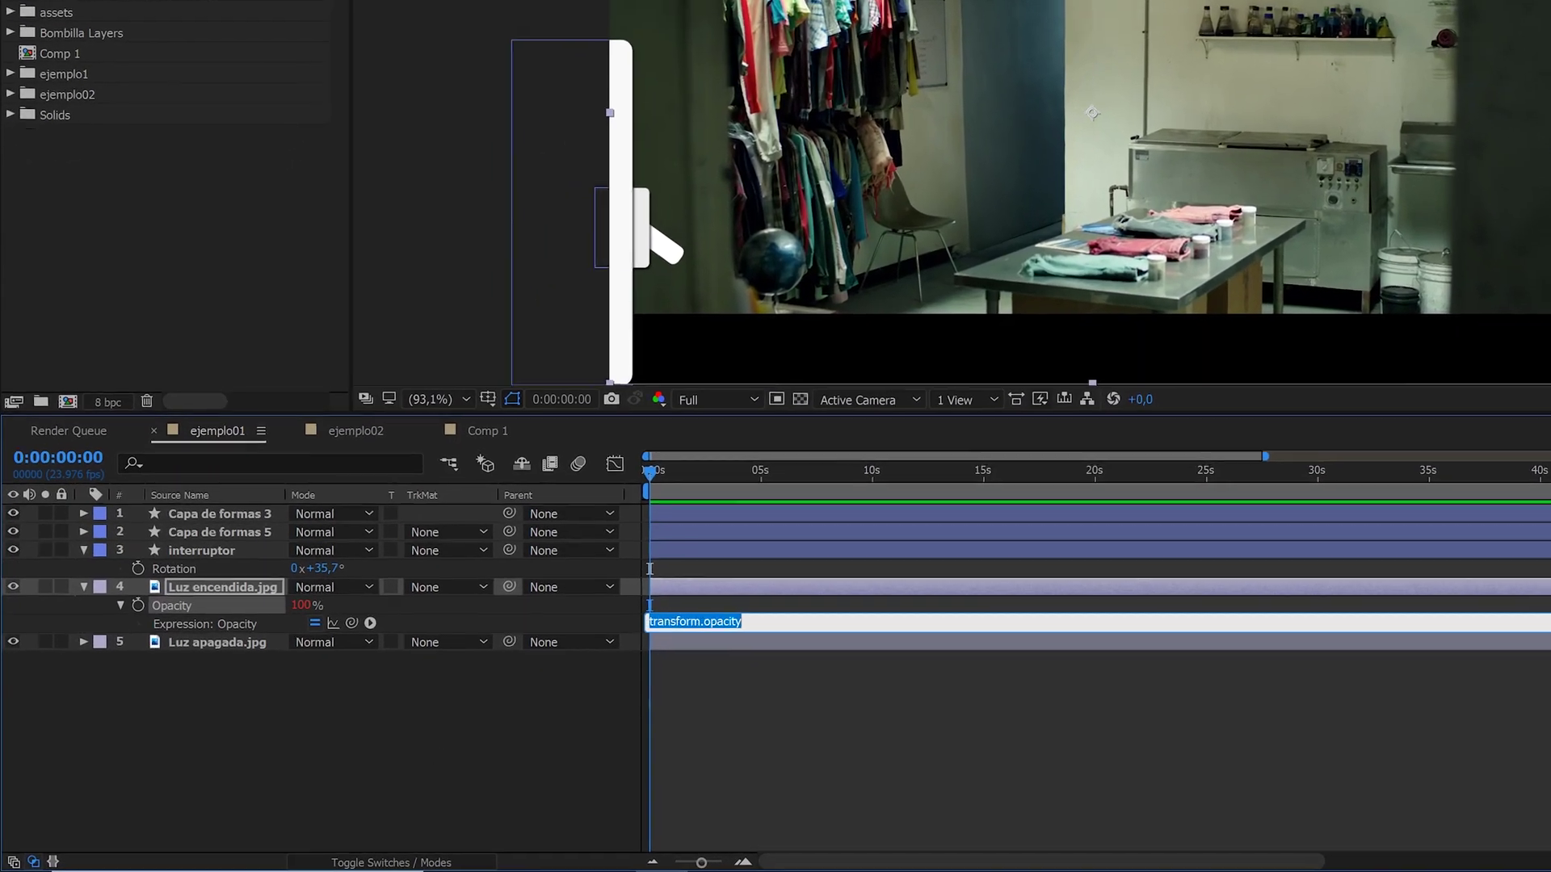
type("if(")
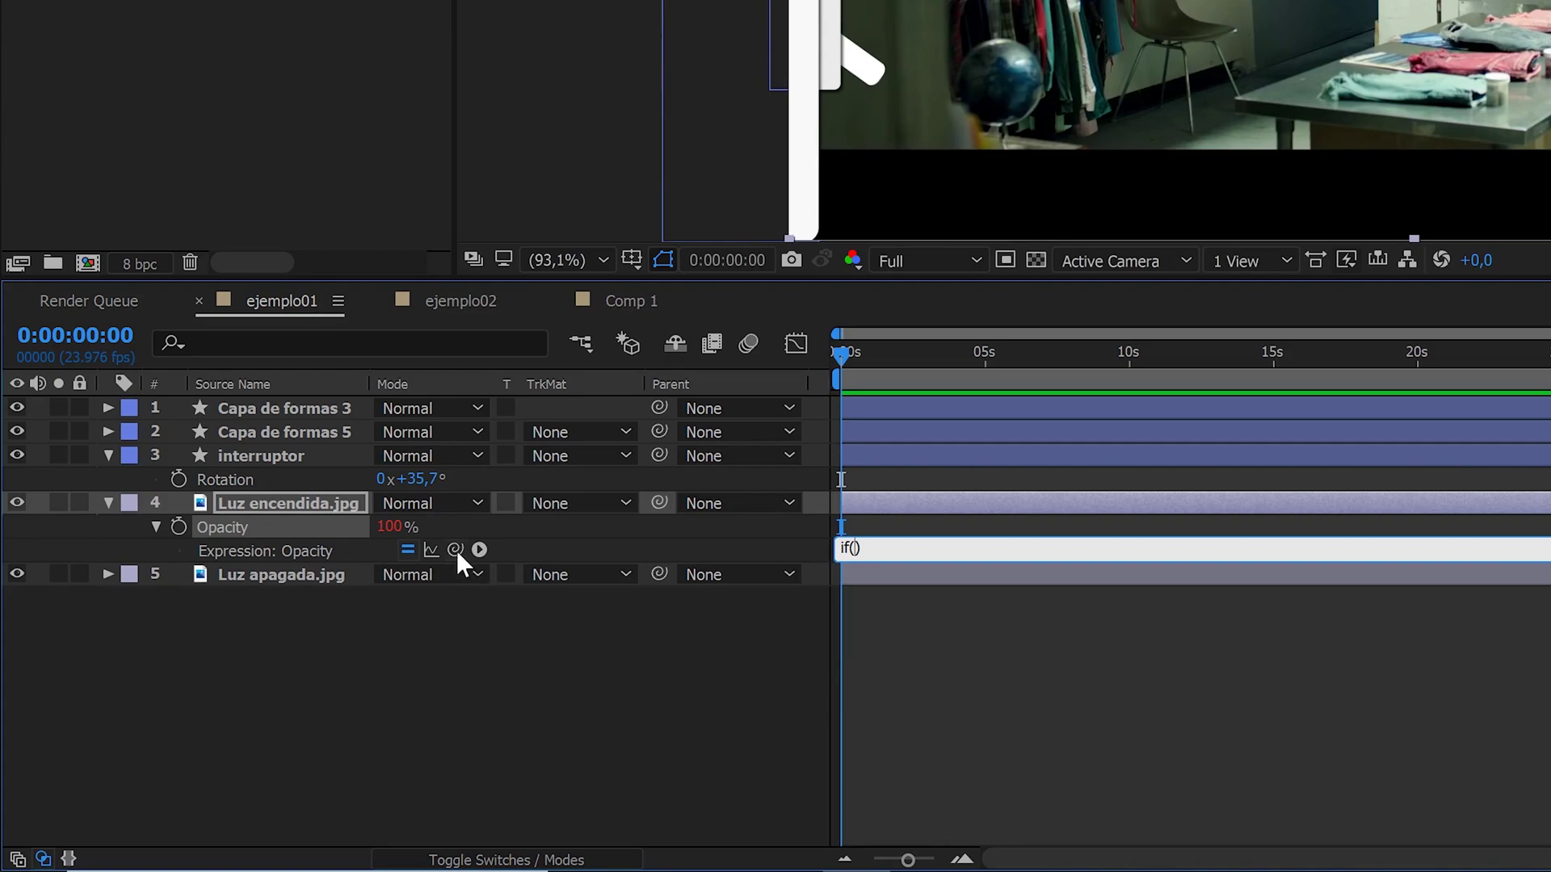
mouse_move(457, 547)
left_mouse_down()
mouse_move(221, 480)
mouse_move(234, 480)
left_mouse_up()
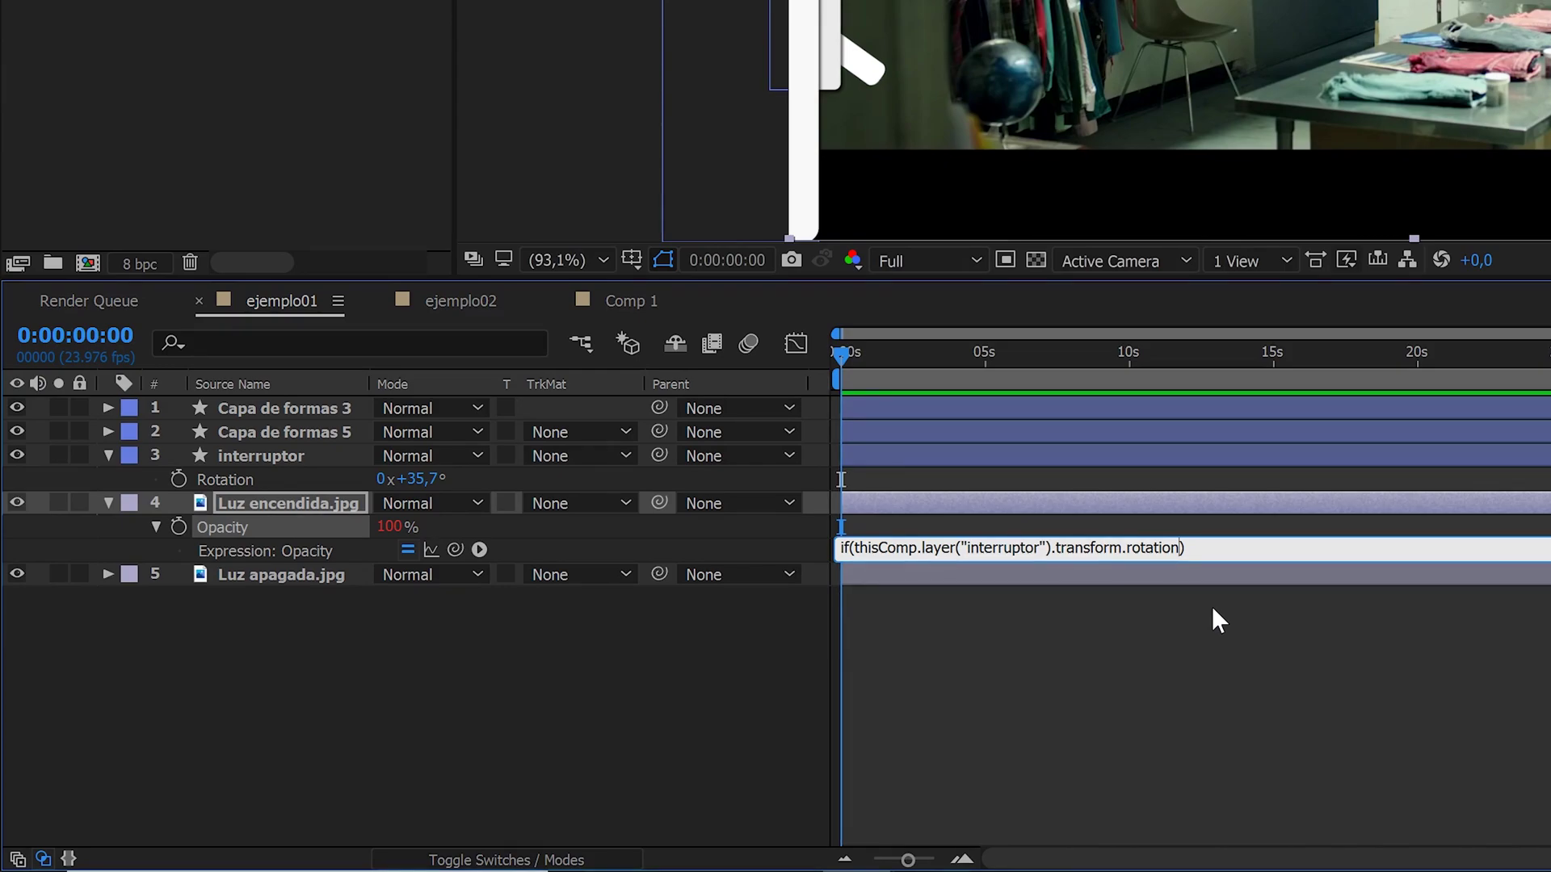
type(">")
type("0")
left_click_drag(1248, 547, 754, 582)
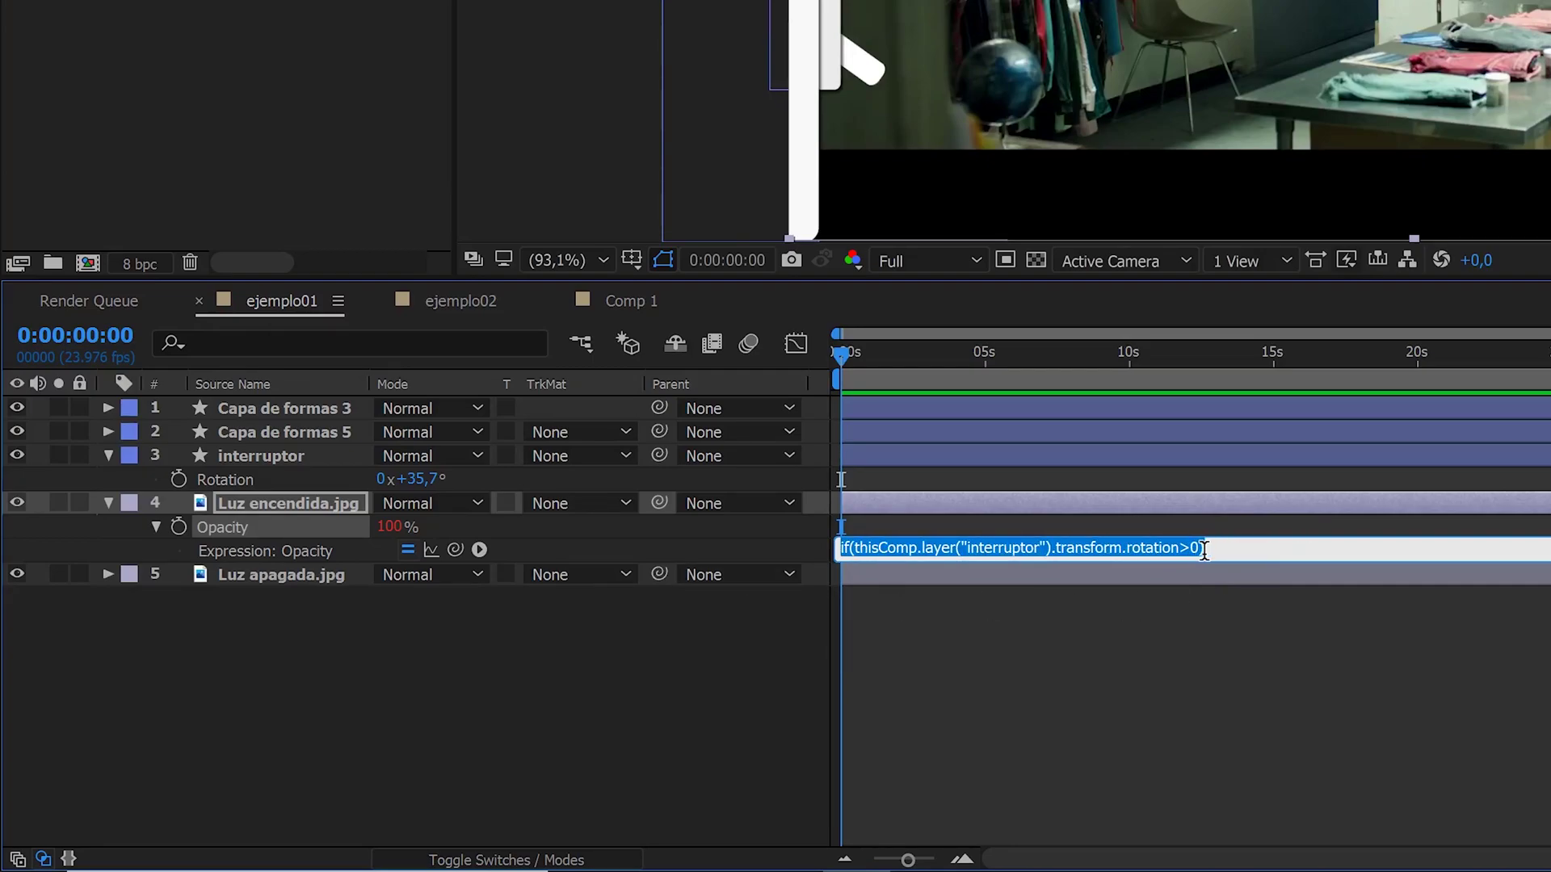
left_click(1207, 550)
type("{")
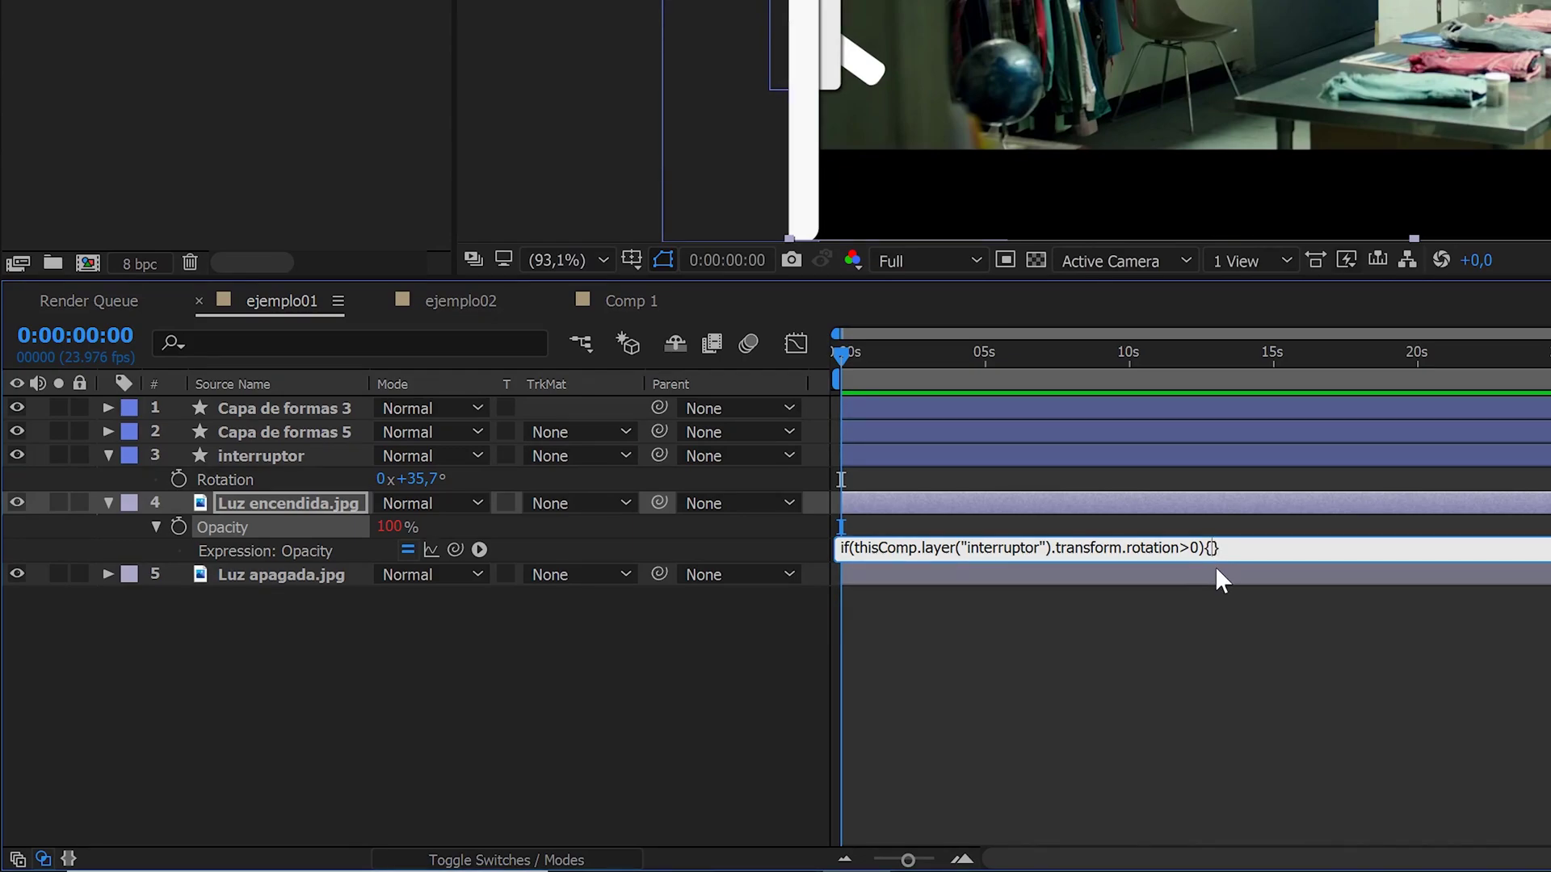
type("100}")
type("else")
type("{")
key("Left")
type("0")
left_click(1238, 686)
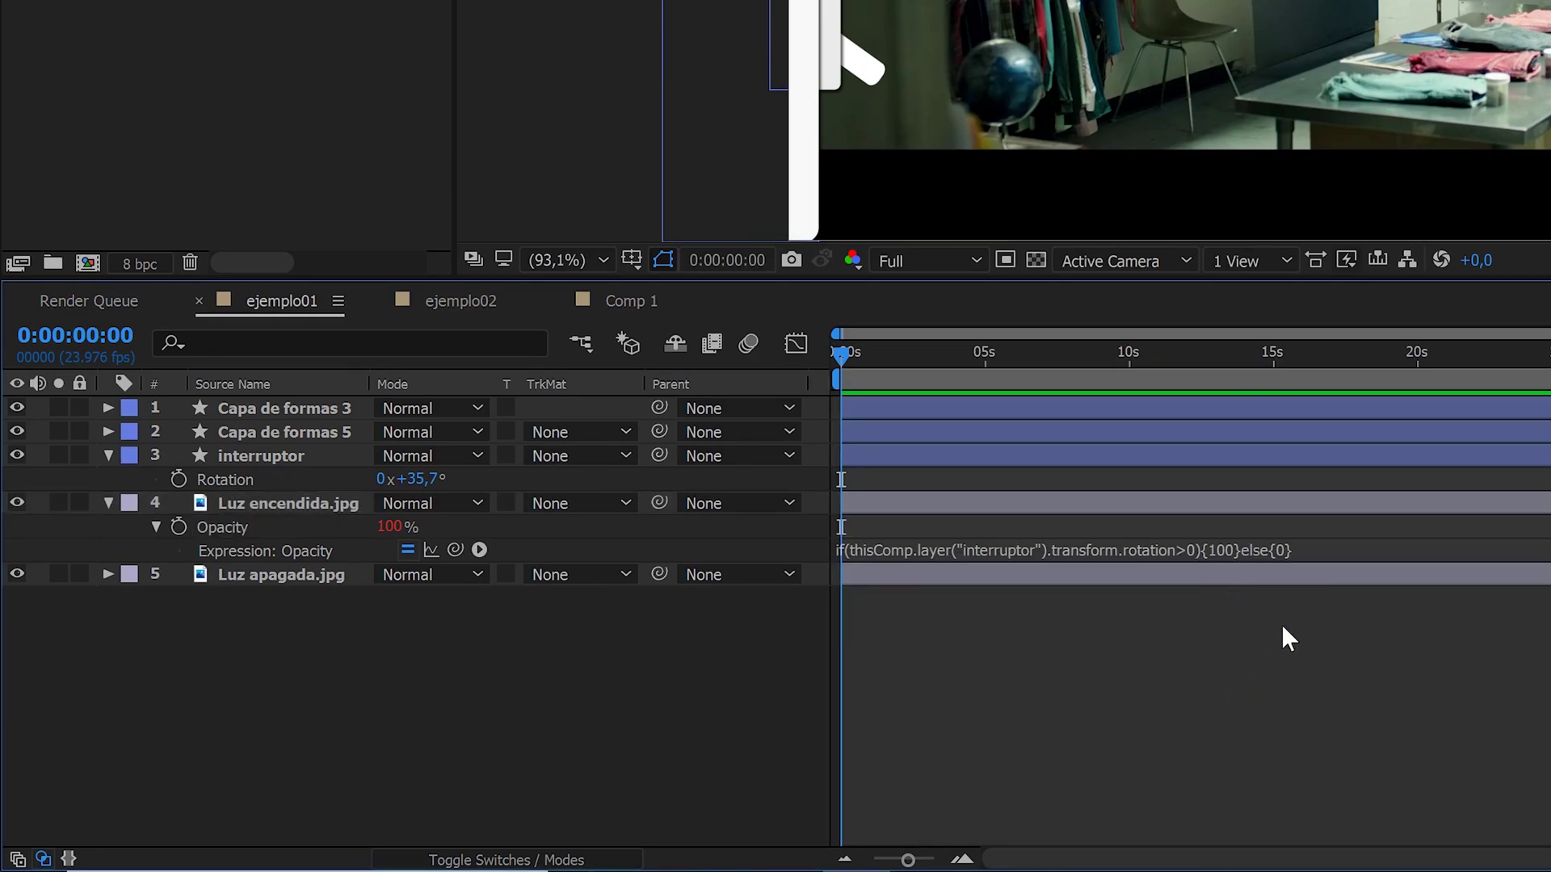
left_click(1309, 550)
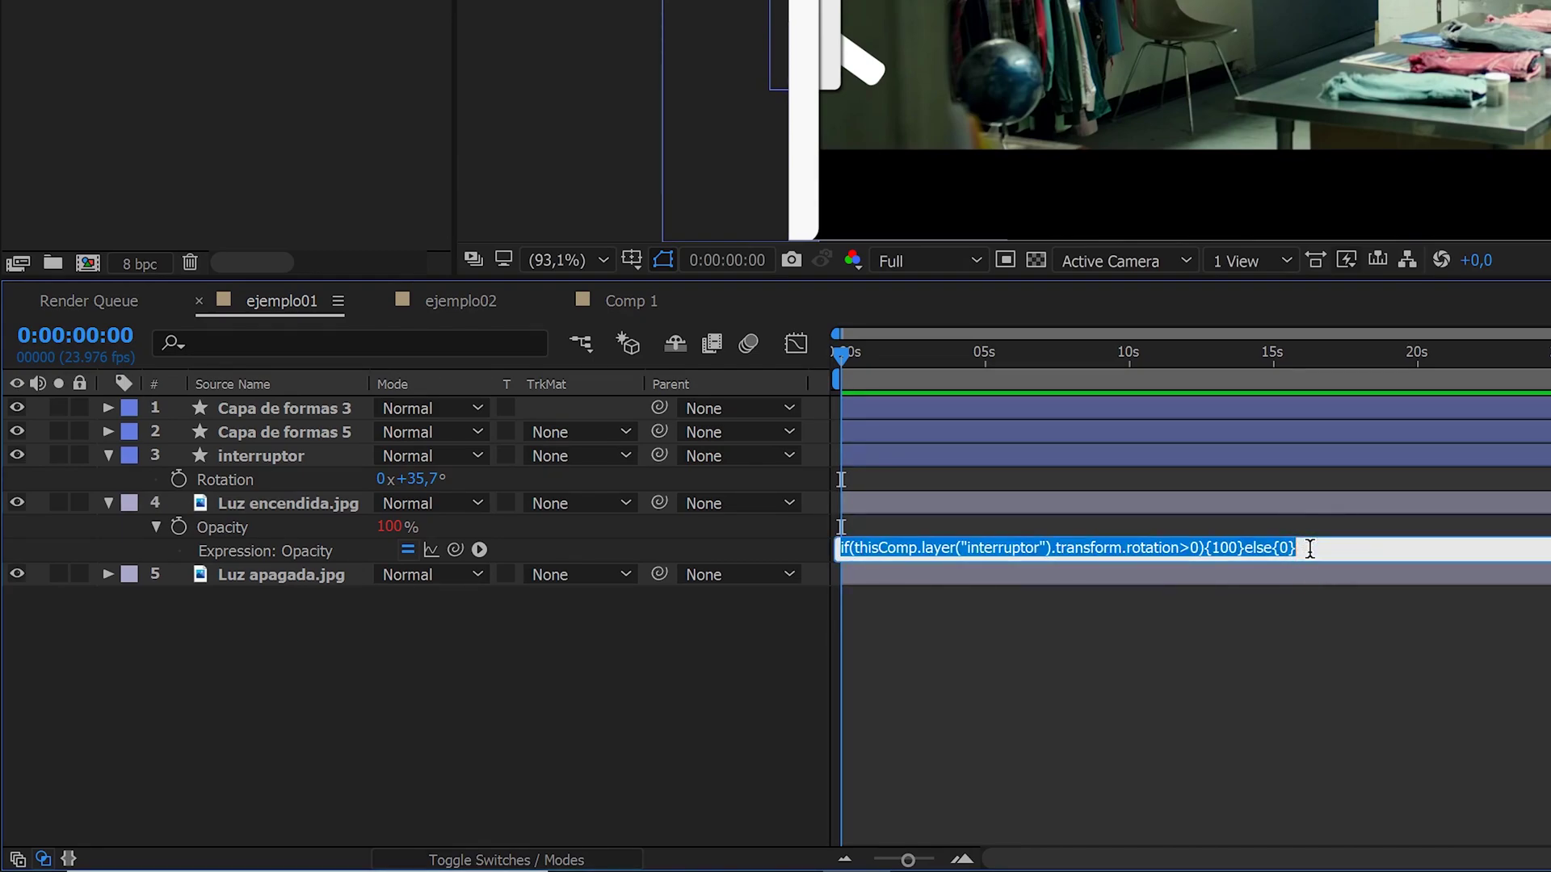
left_click(889, 551)
left_click_drag(859, 550, 1034, 549)
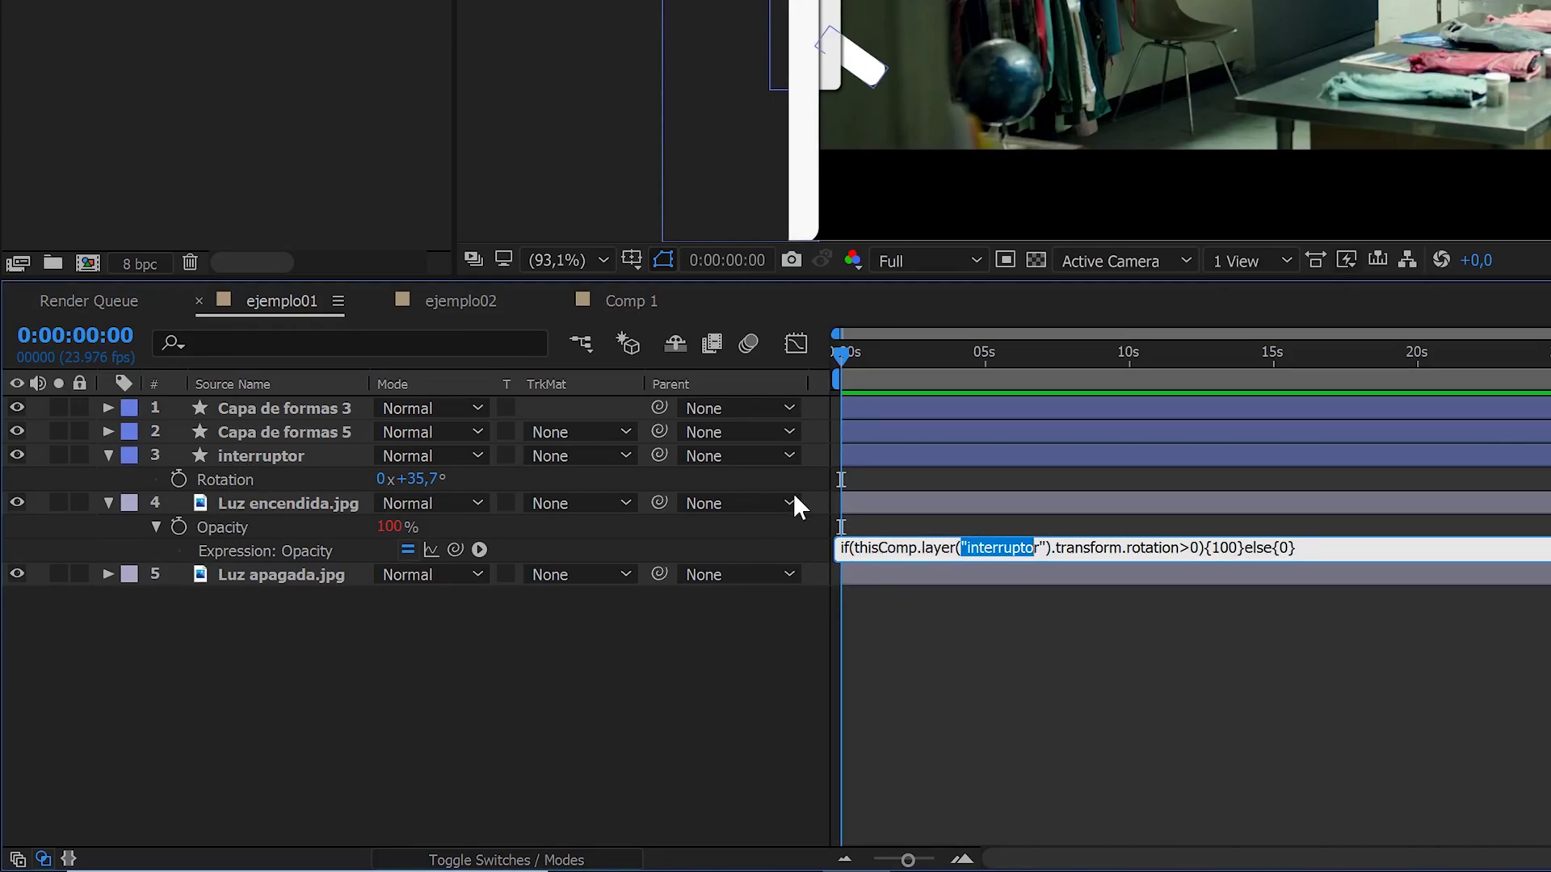
left_click_drag(1128, 550, 1195, 565)
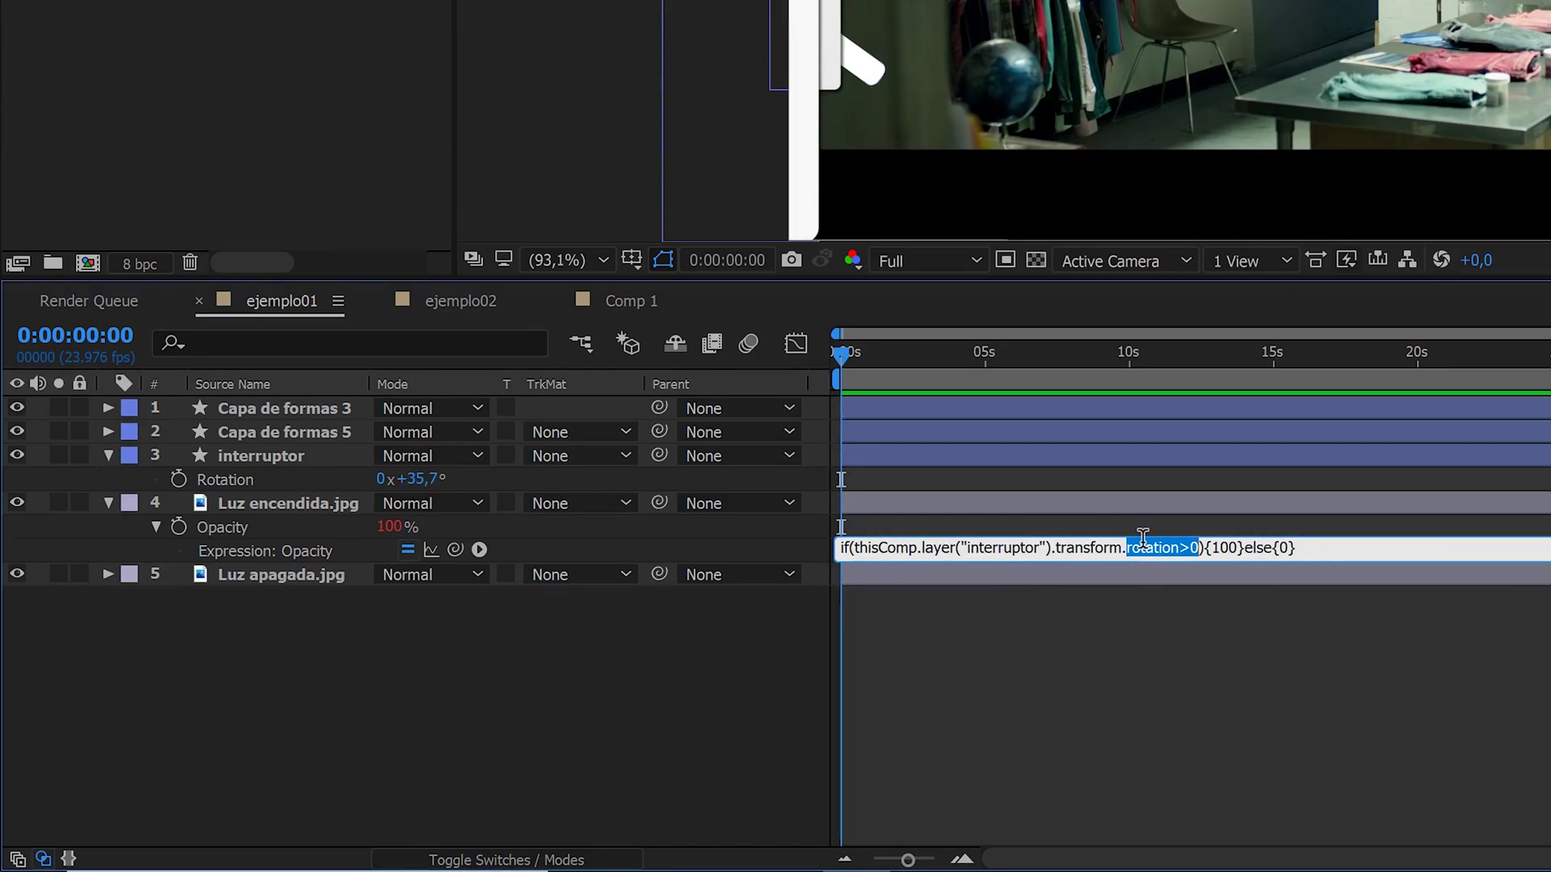
left_click_drag(1109, 549, 1196, 567)
double_click(1223, 549)
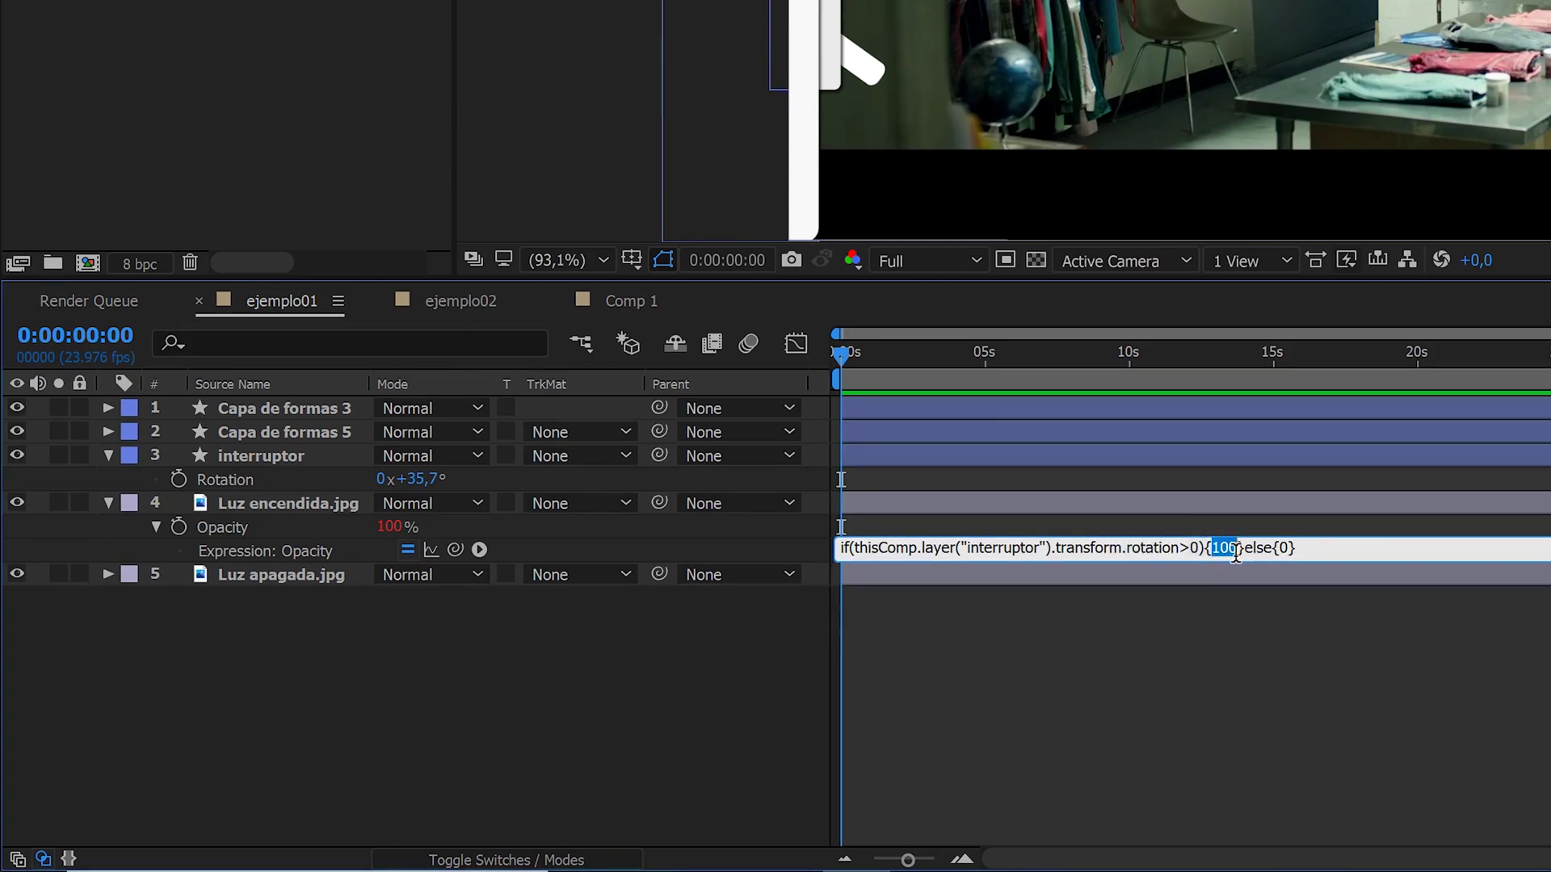
left_click(279, 506)
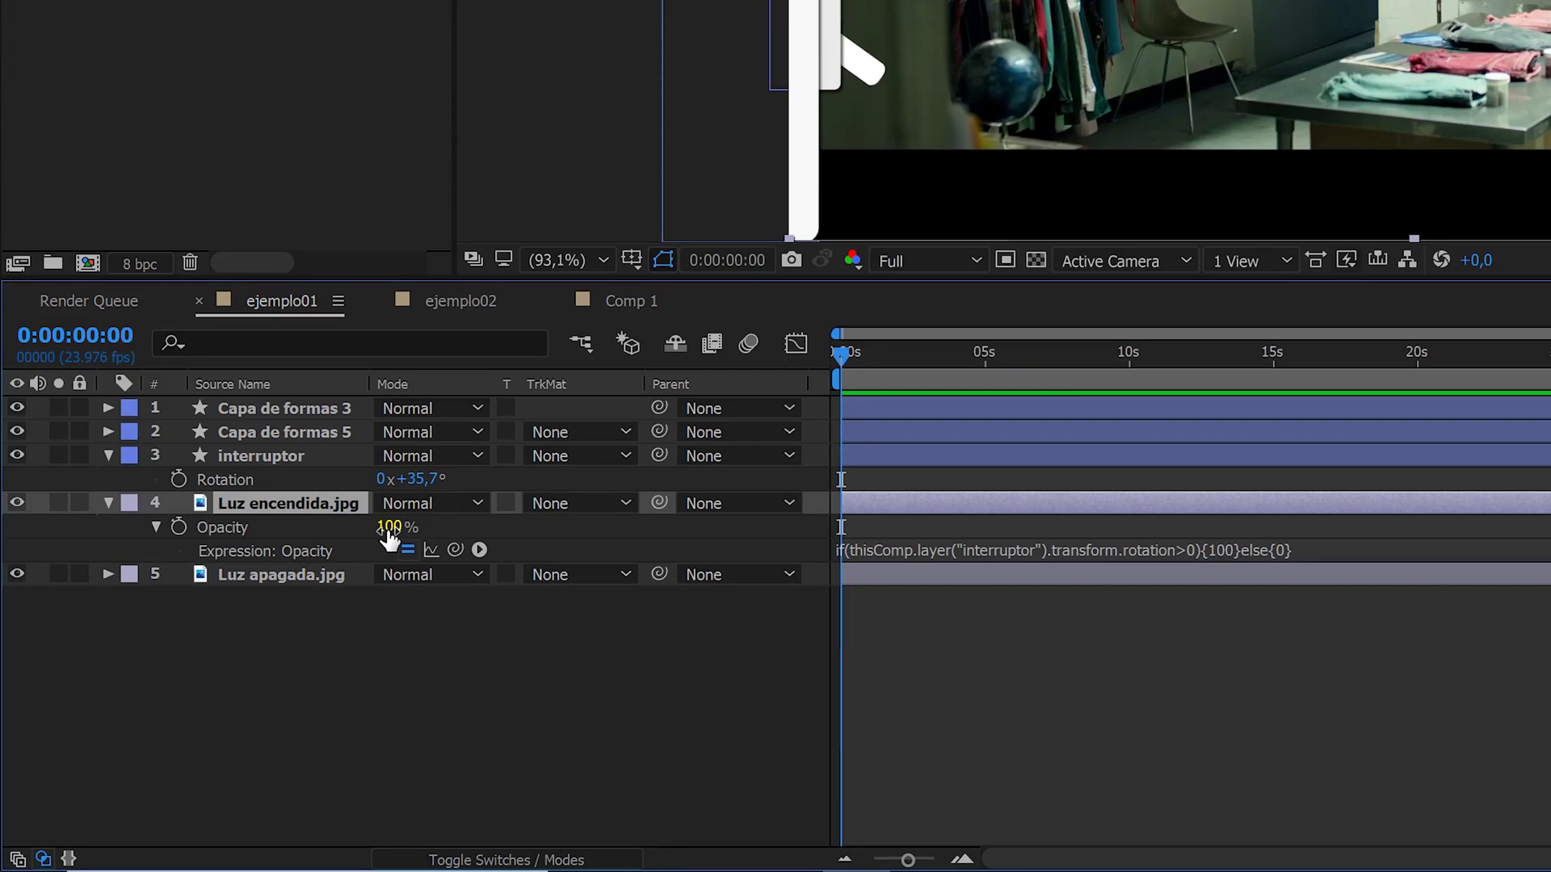
left_click(1208, 548)
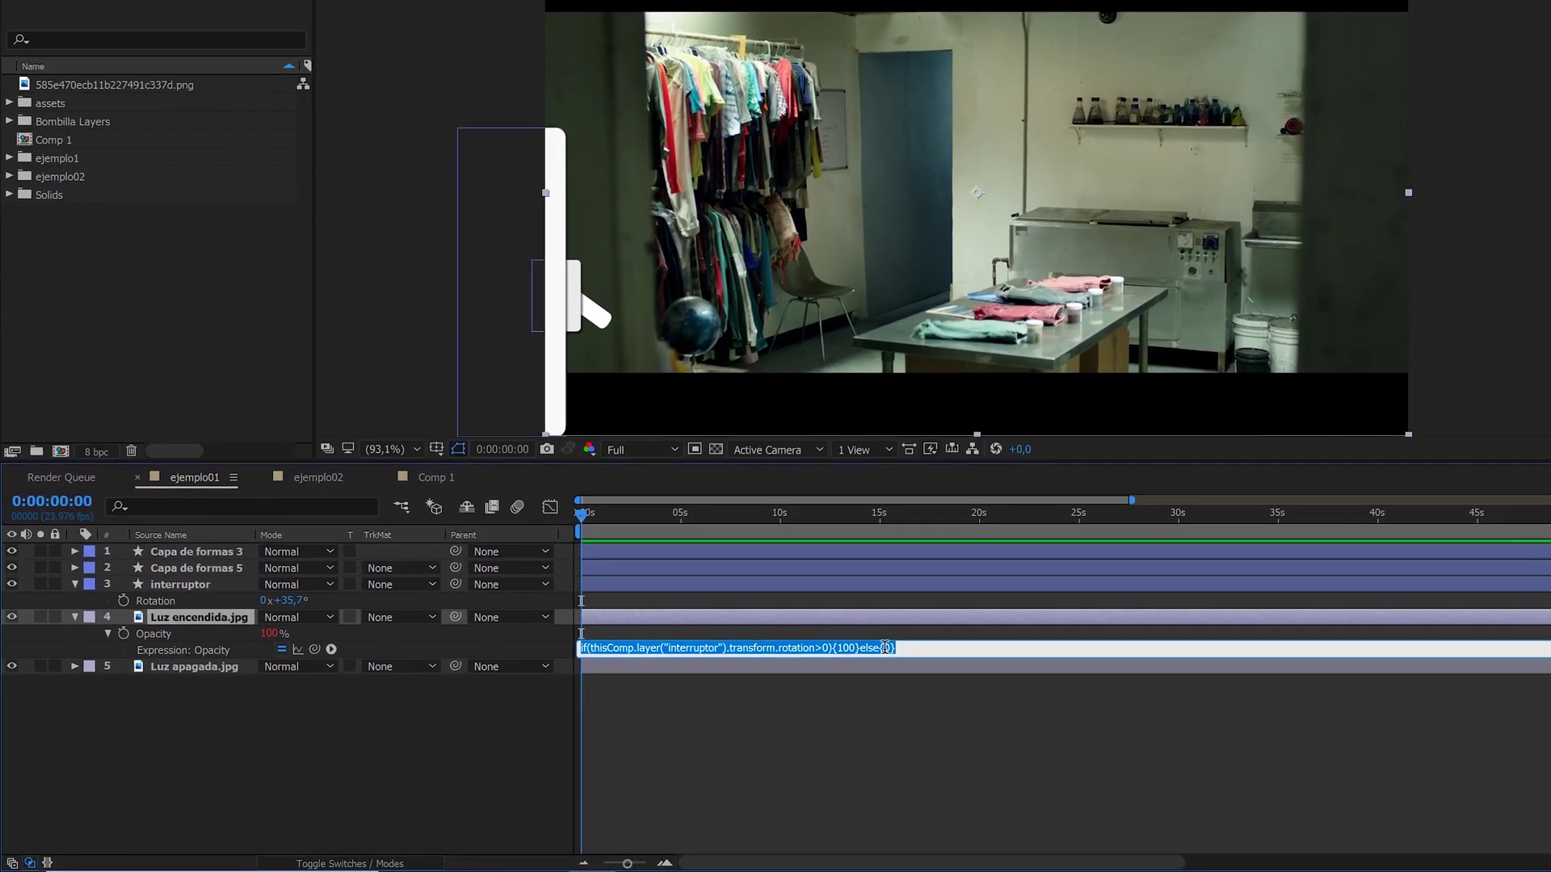
- Commit the opacity expression and scrub interruptor's Rotation below 0° to darken the room
double_click(885, 647)
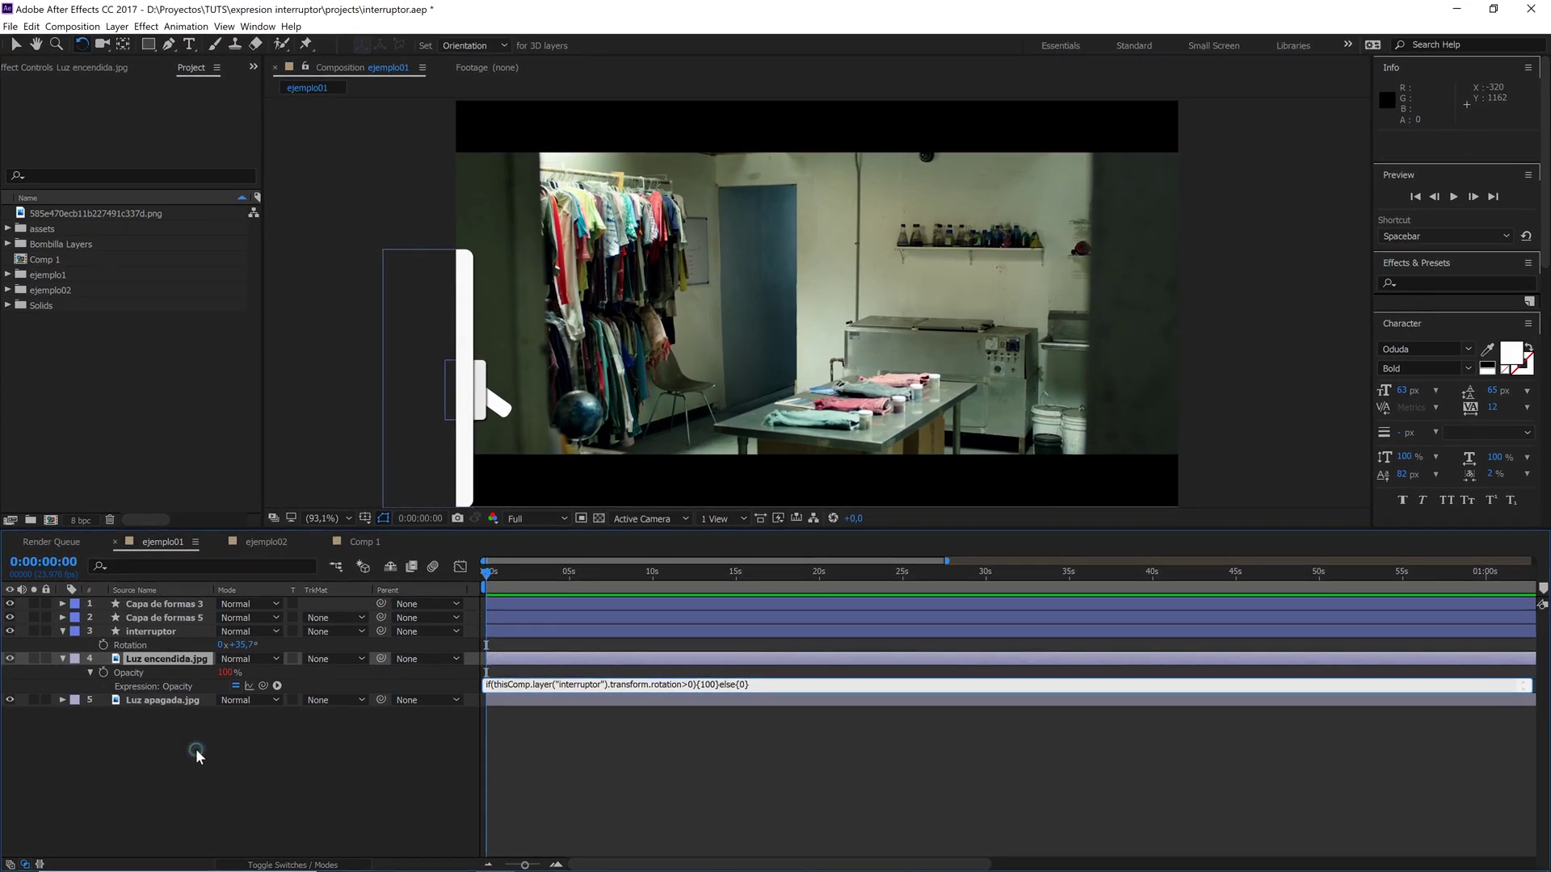
left_click(196, 749)
left_click_drag(238, 645, 206, 653)
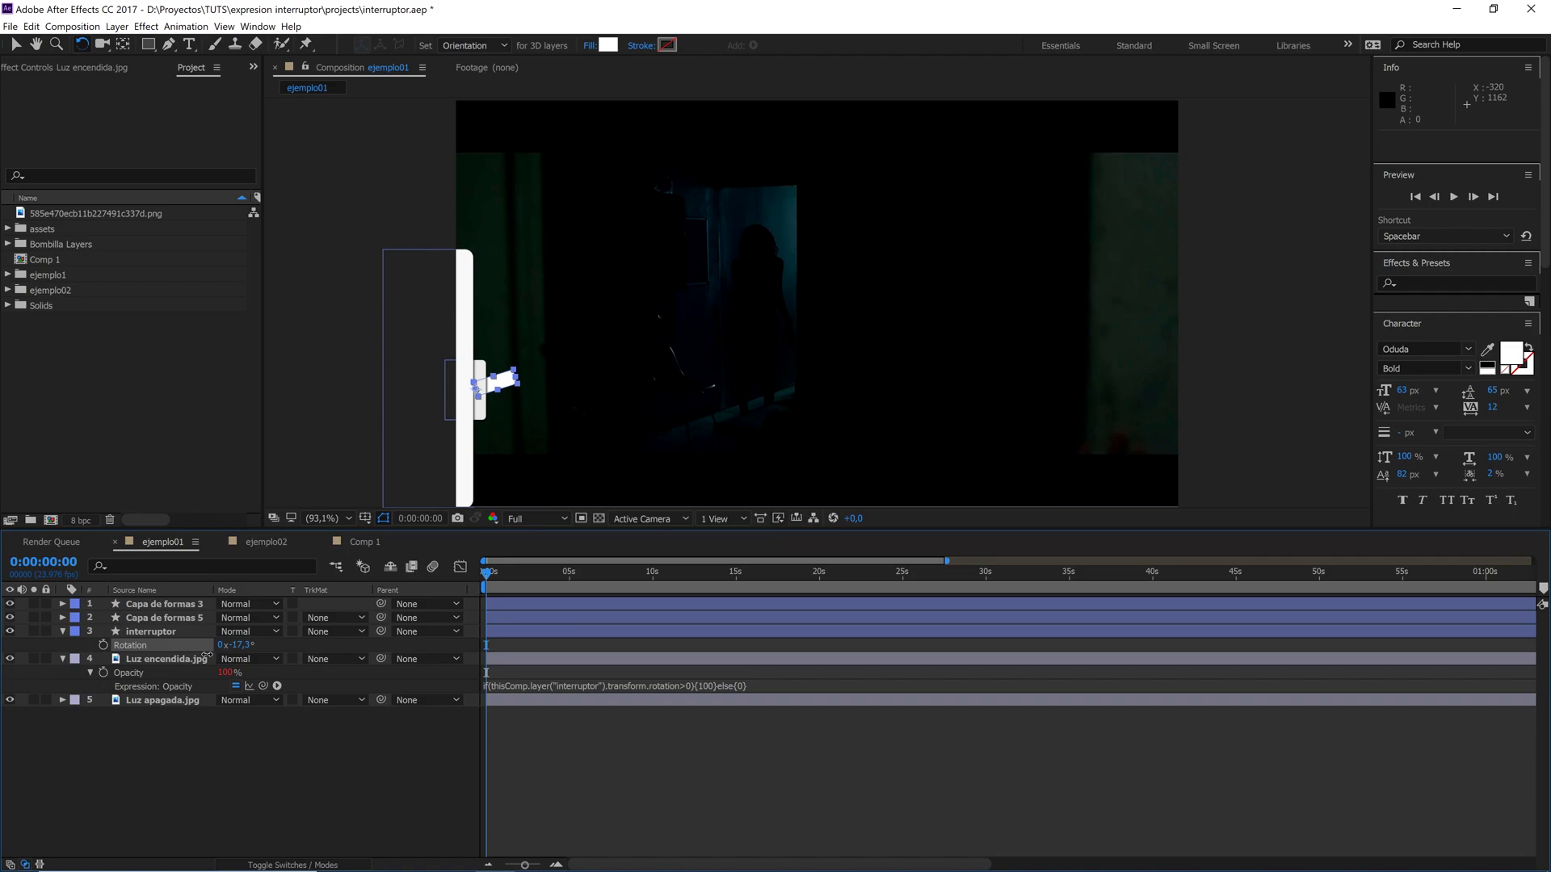
- Select the interruptor layer and rotate the switch by hand in the viewer
left_click(146, 701)
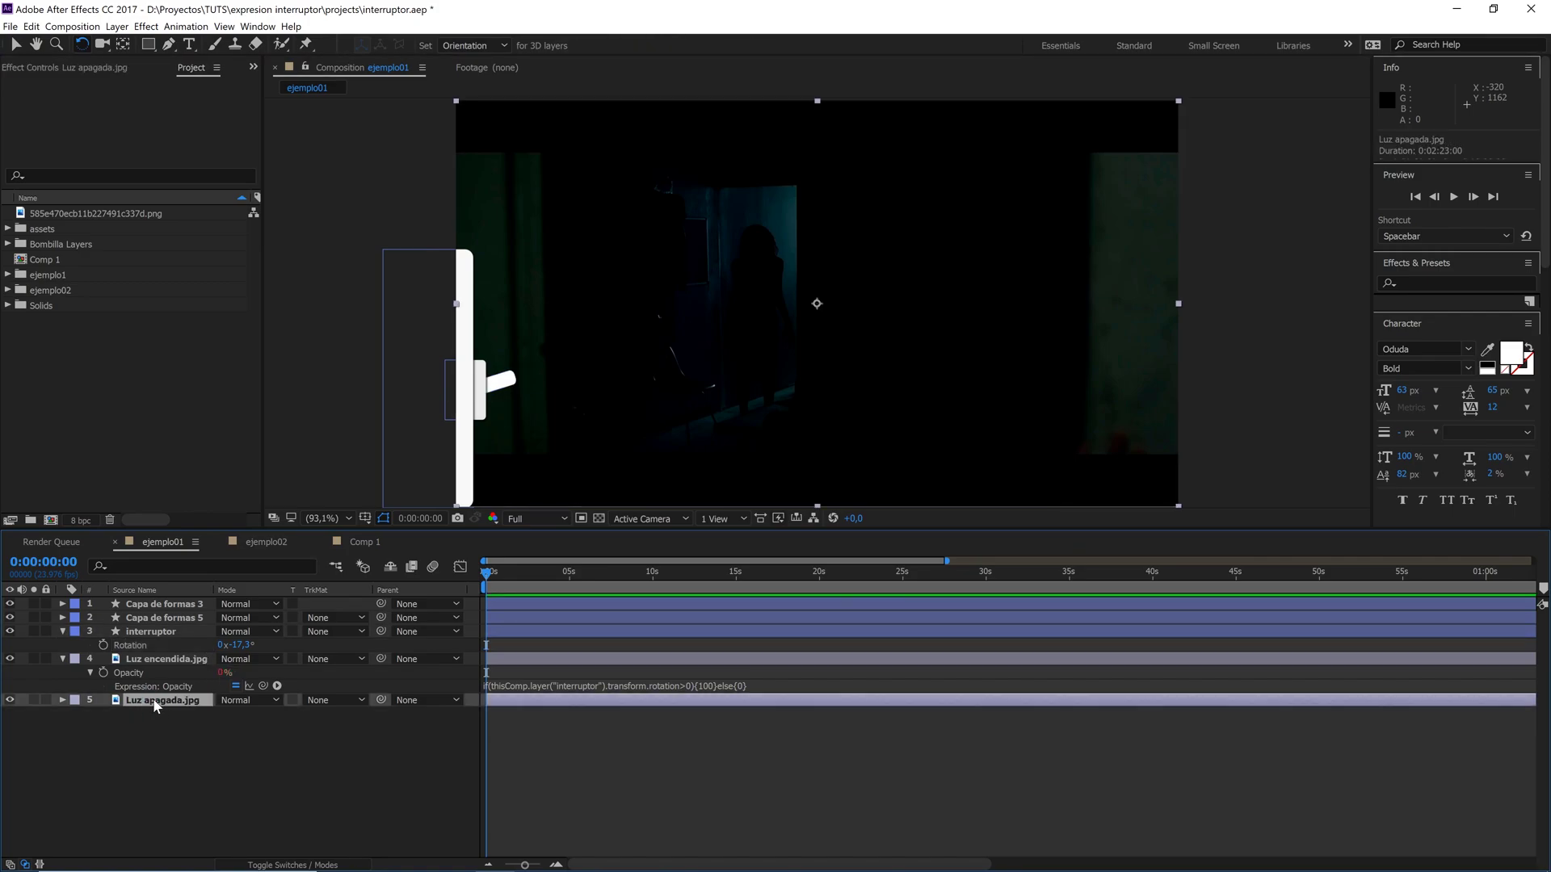
left_click(152, 657)
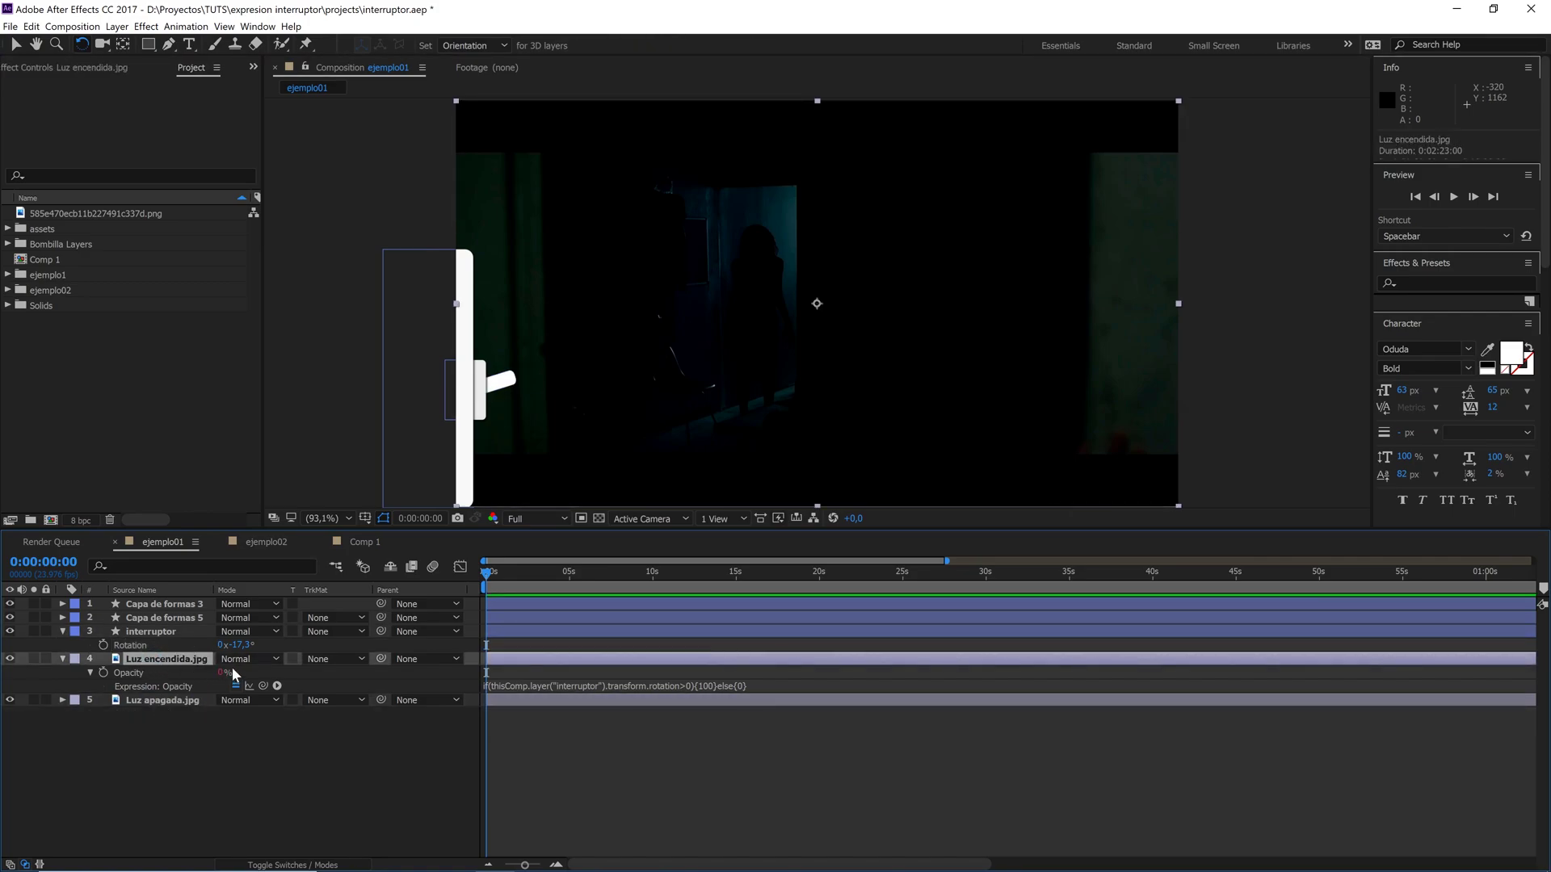
left_click(155, 632)
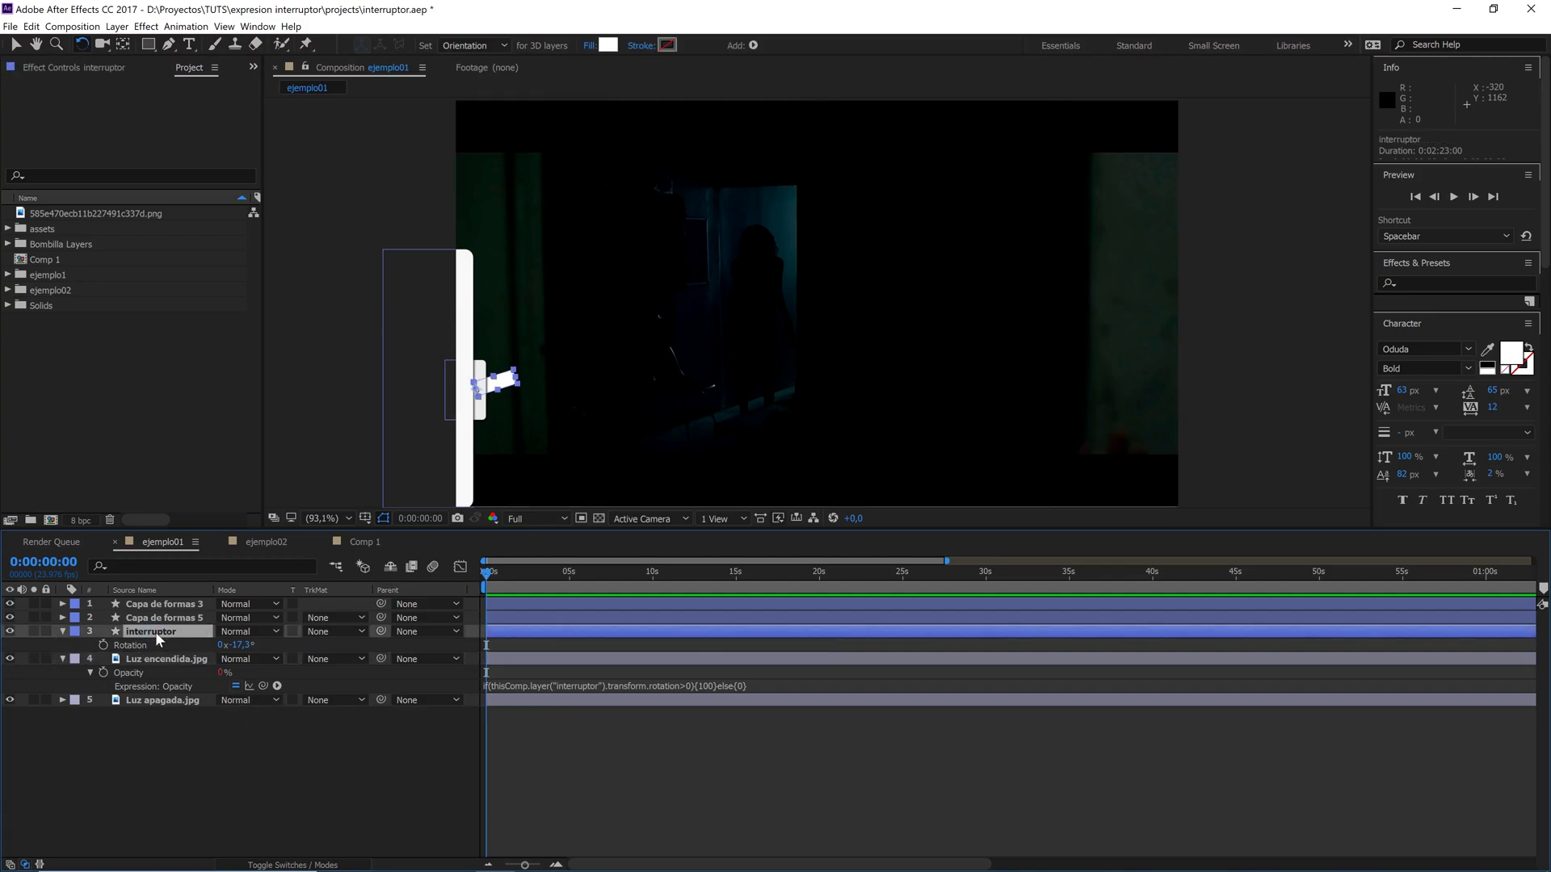
left_click(81, 44)
mouse_move(508, 402)
left_mouse_down()
mouse_move(536, 438)
mouse_move(539, 329)
mouse_move(556, 356)
left_mouse_up()
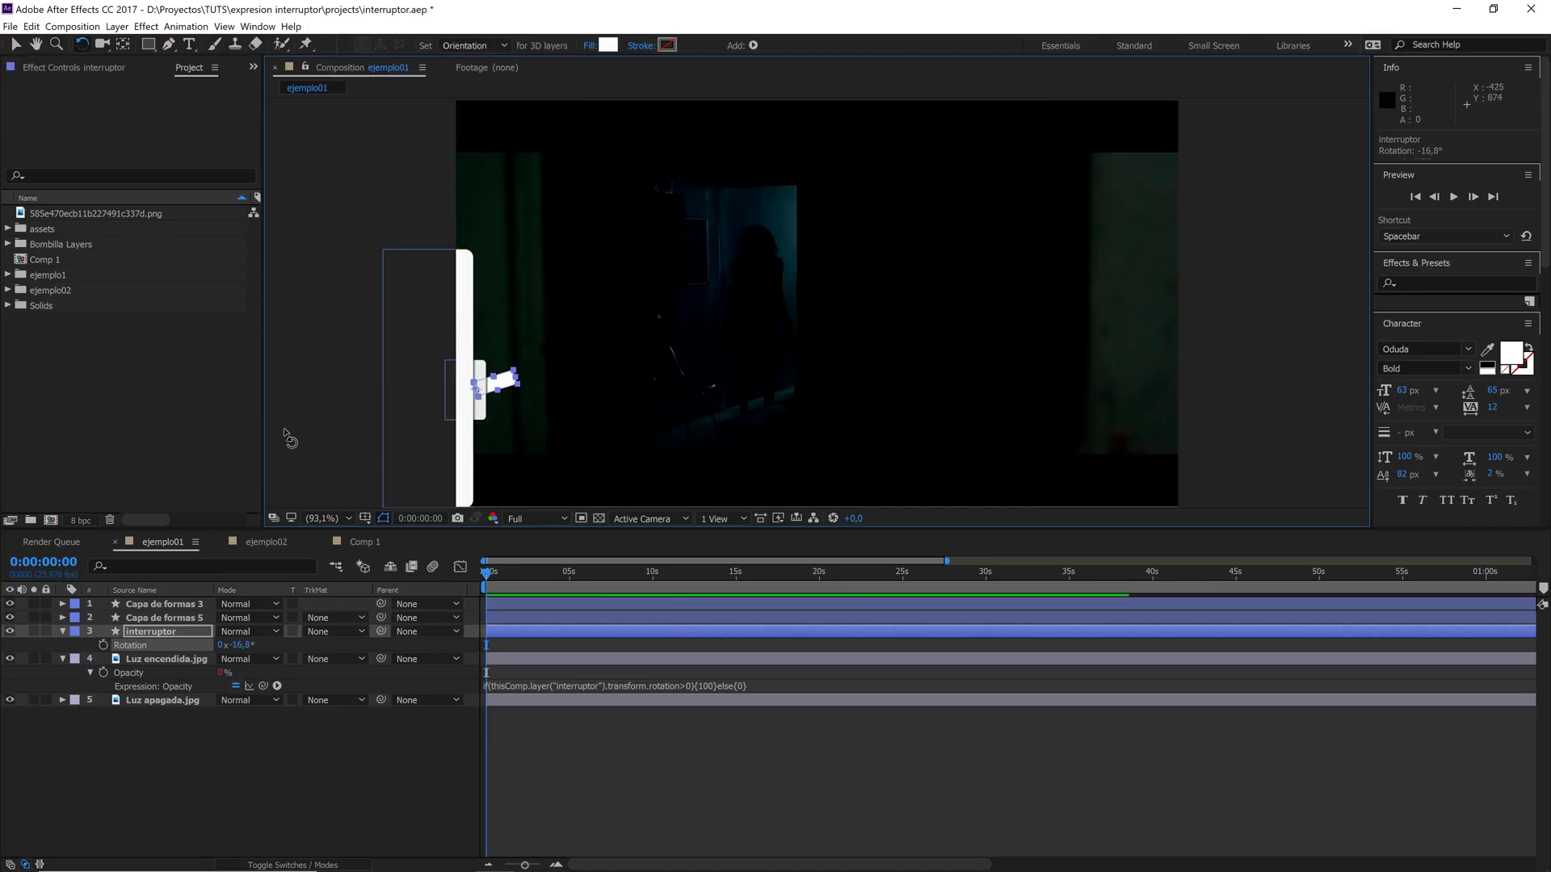
left_click(267, 542)
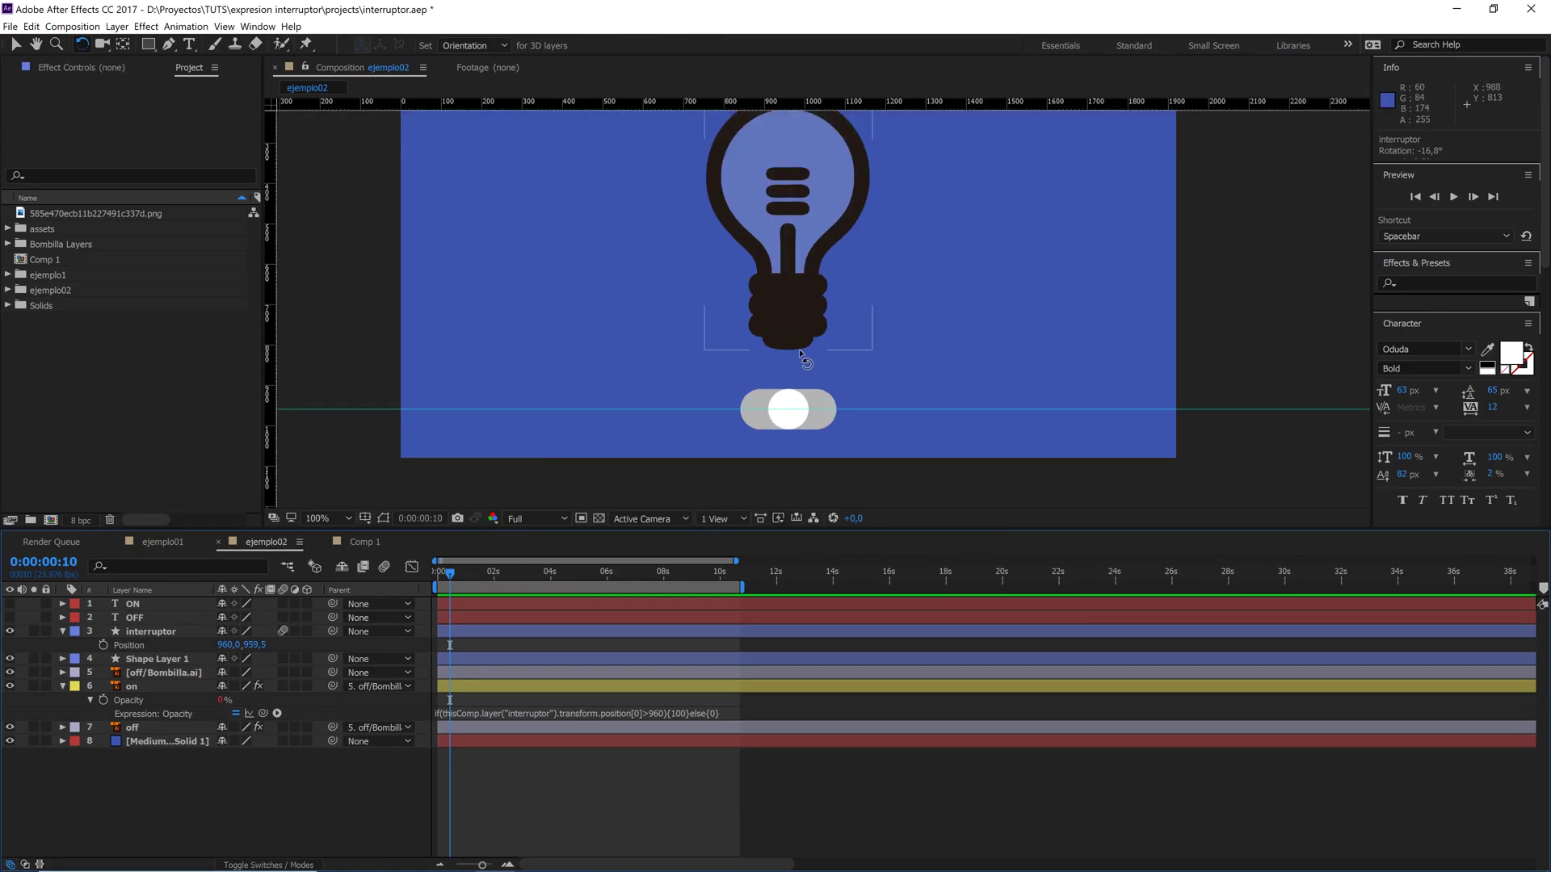
- Select the interruptor knob in ejemplo02 and drag it to the left
scroll(832, 307, "down", 2)
scroll(836, 313, "up", 2)
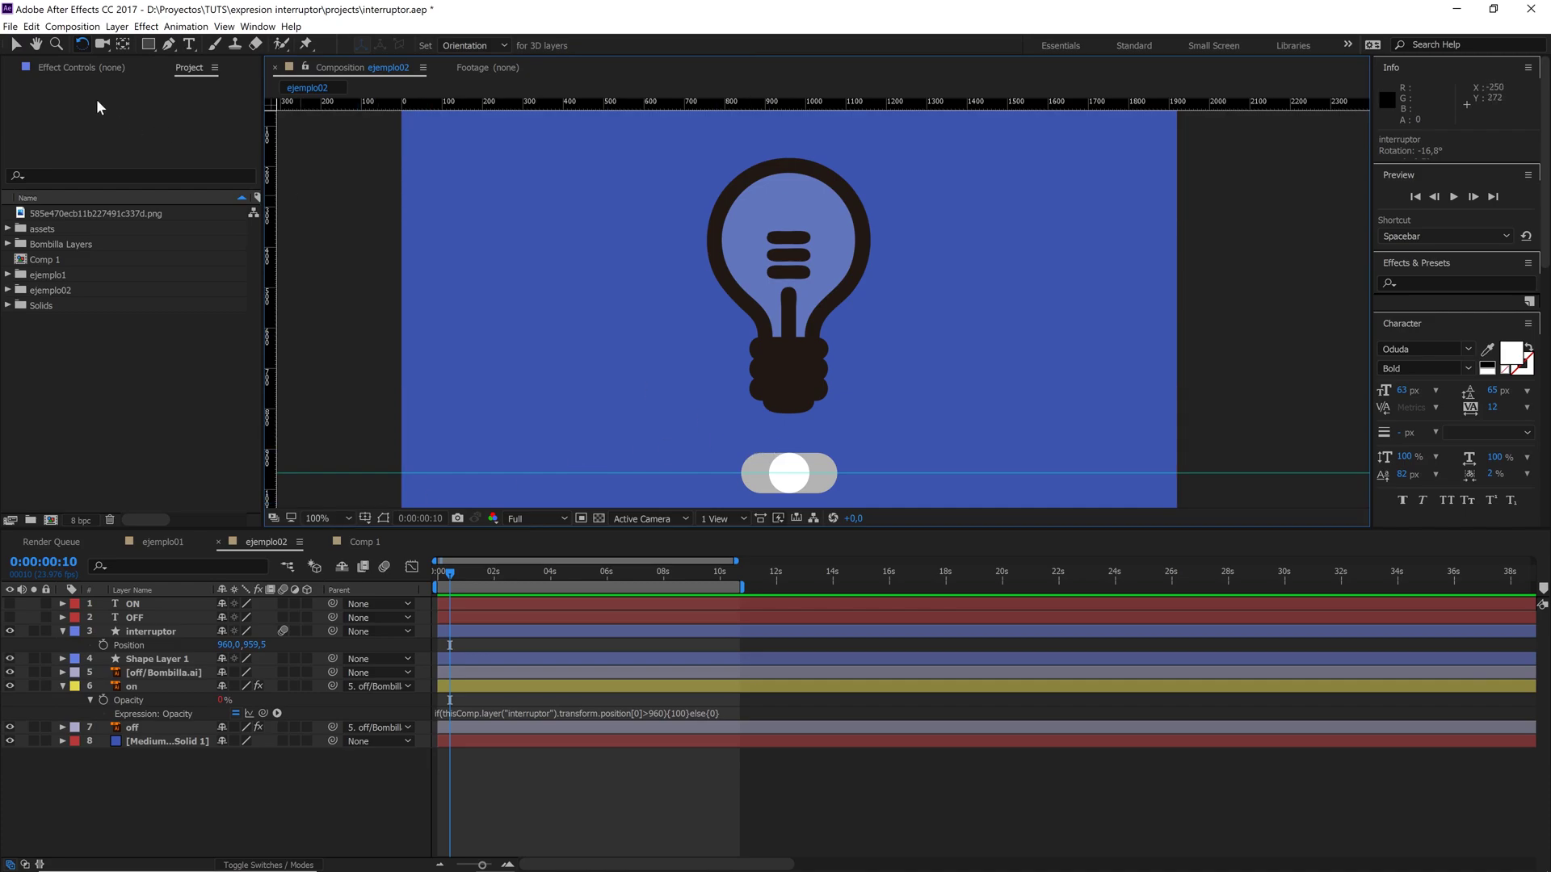
left_click(16, 45)
left_click(785, 489)
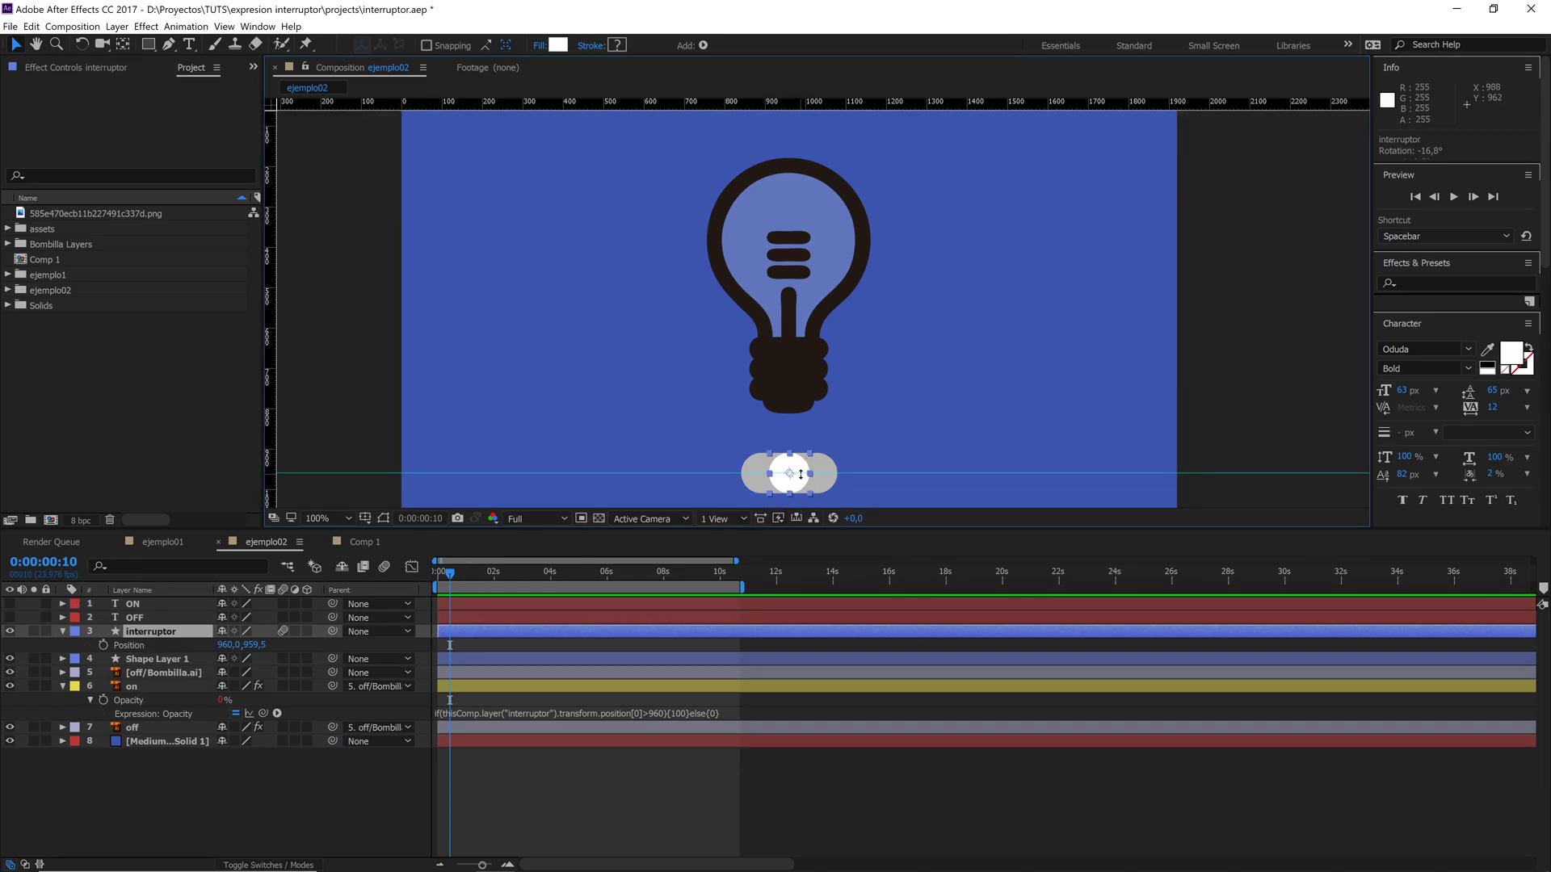
mouse_move(800, 489)
left_mouse_down()
mouse_move(779, 491)
mouse_move(829, 492)
mouse_move(782, 489)
left_mouse_up()
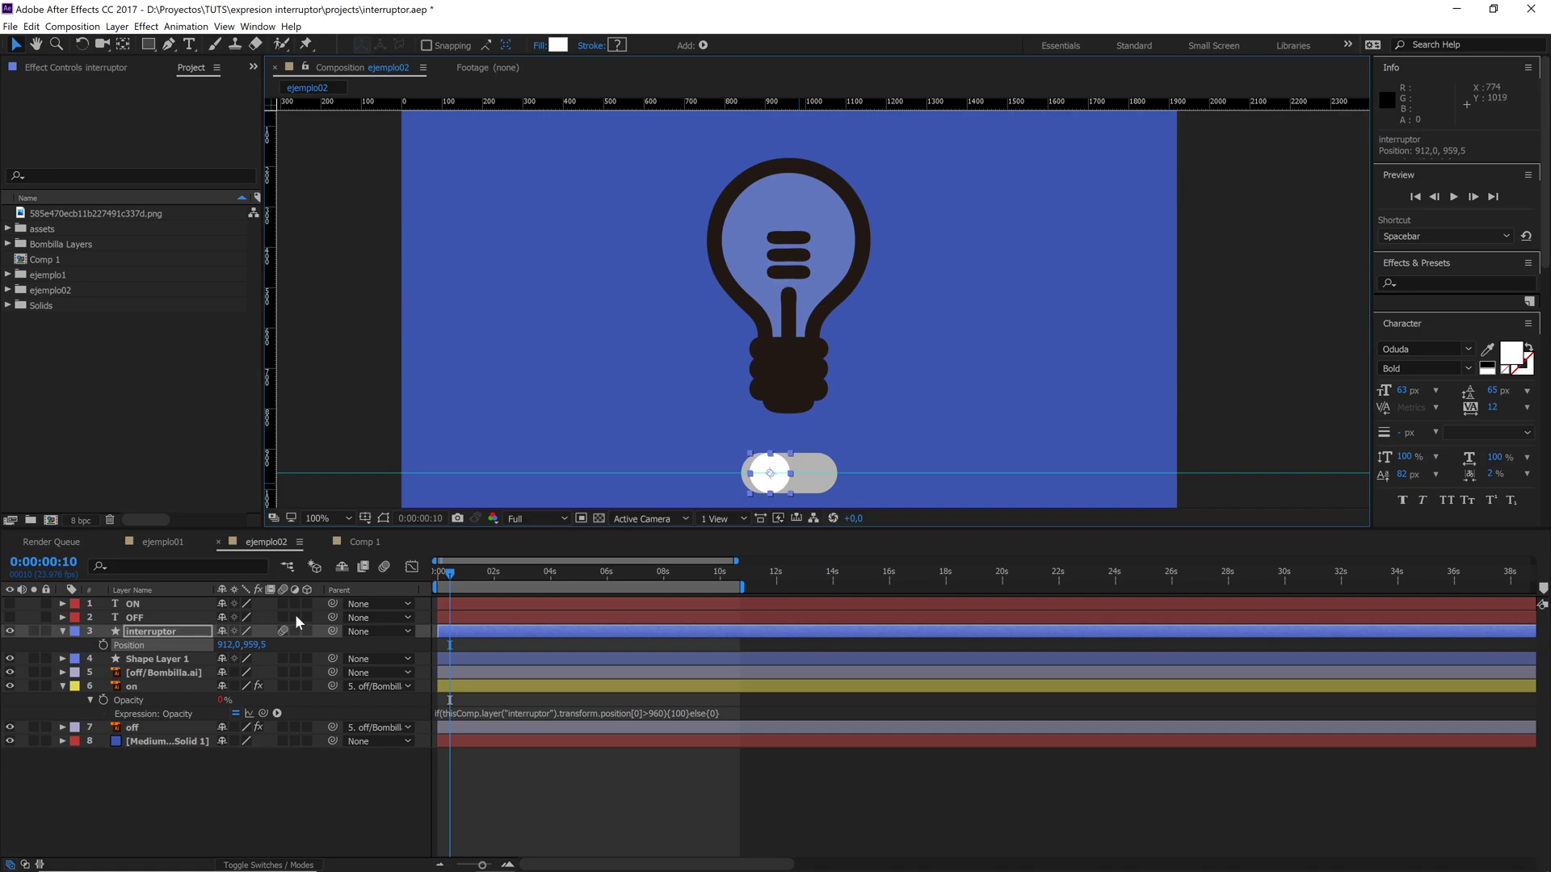
- Set the knob's Position X back to 960, leaving the bulb unlit
left_click(229, 645)
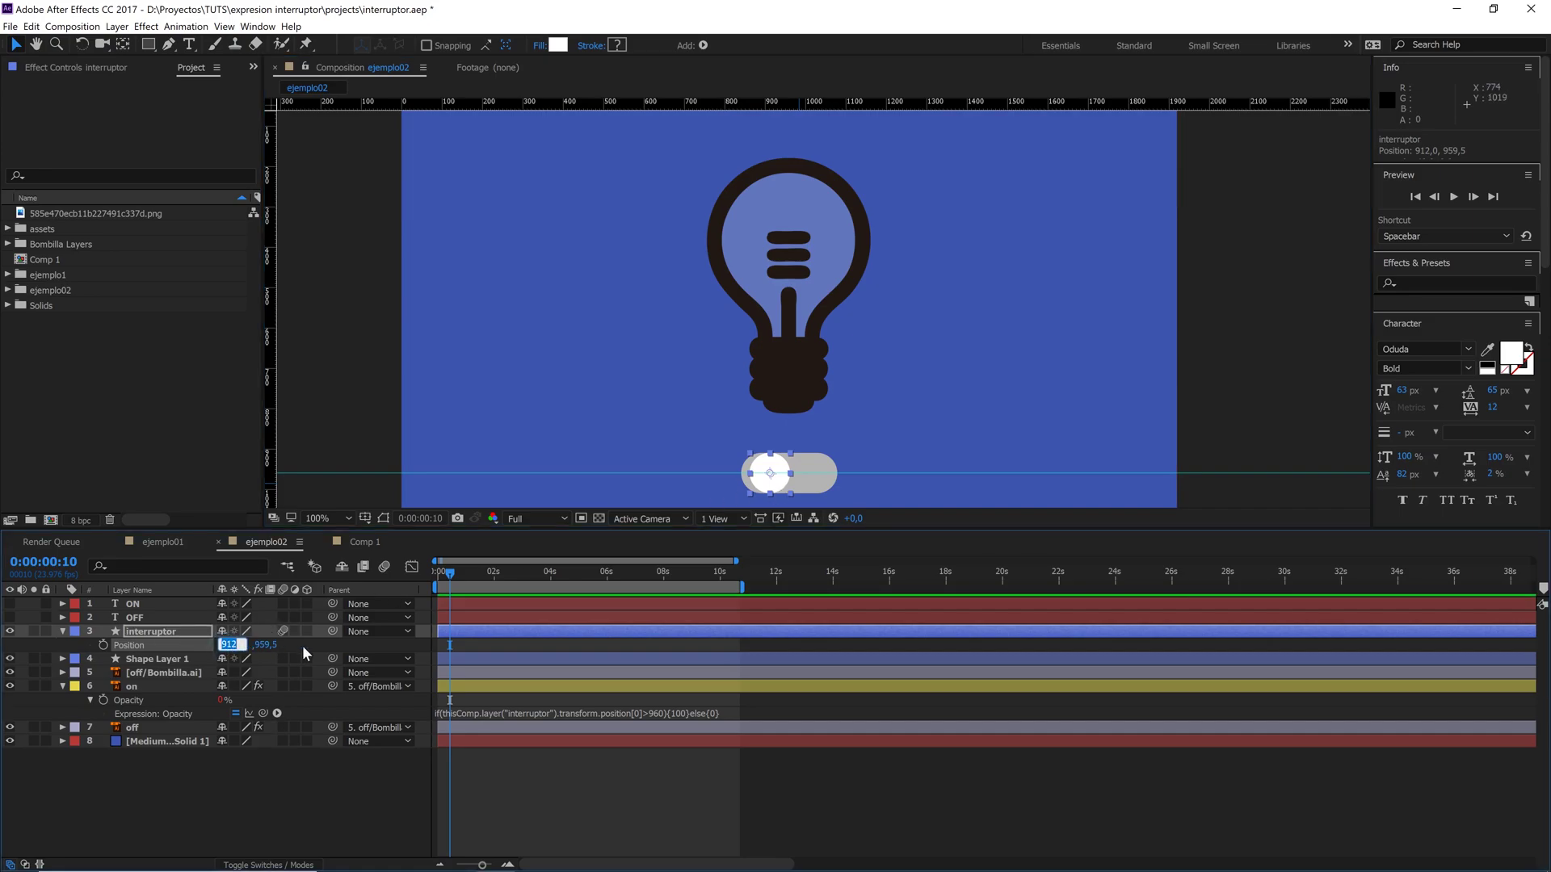
type("960")
key("Return")
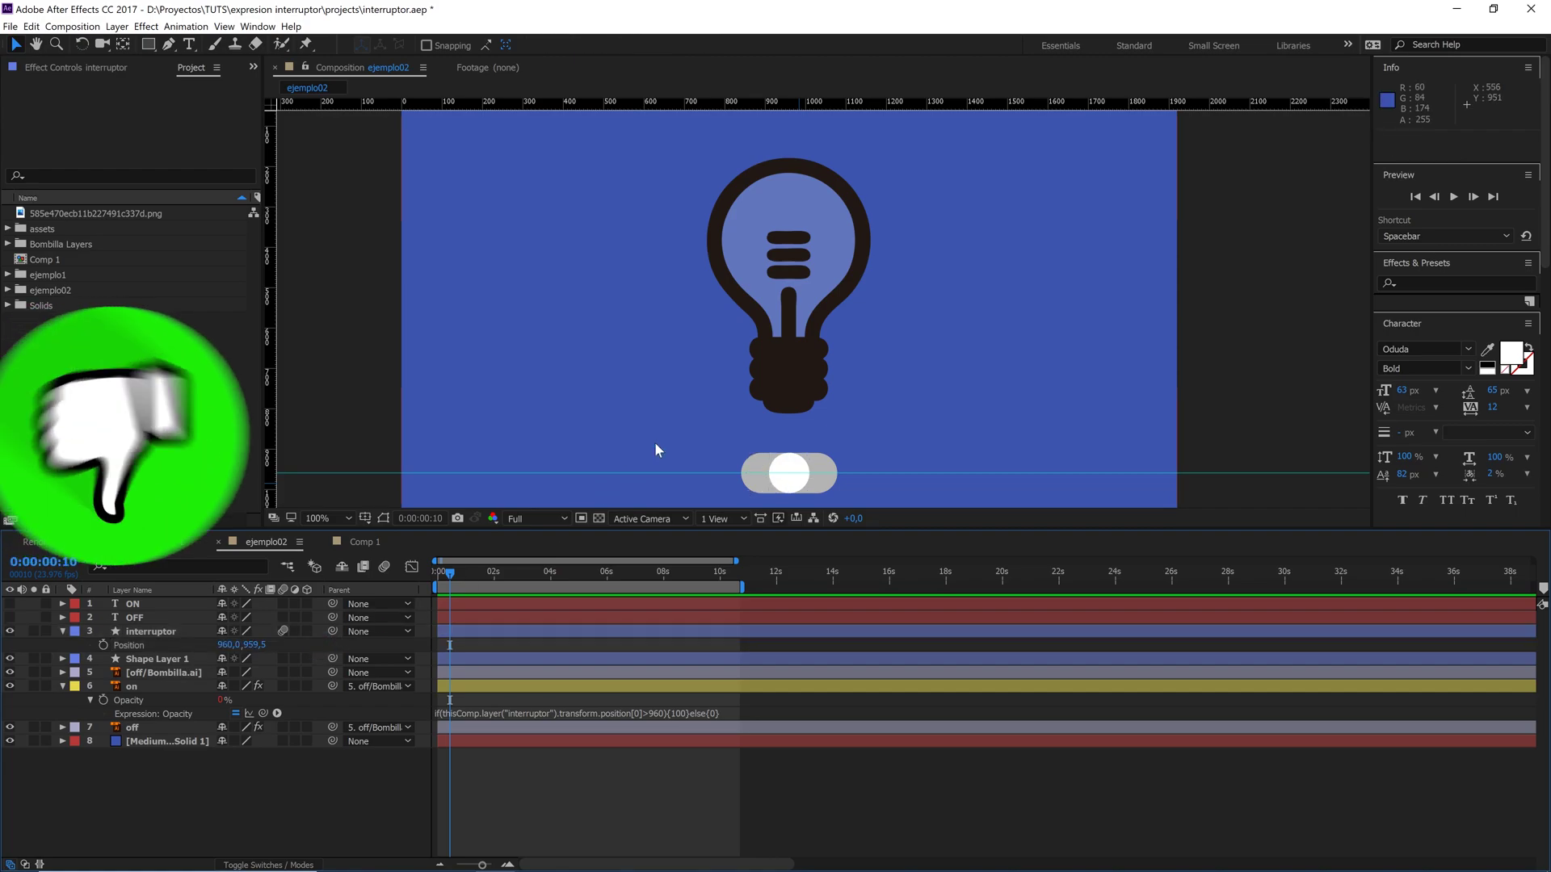
key("comma")
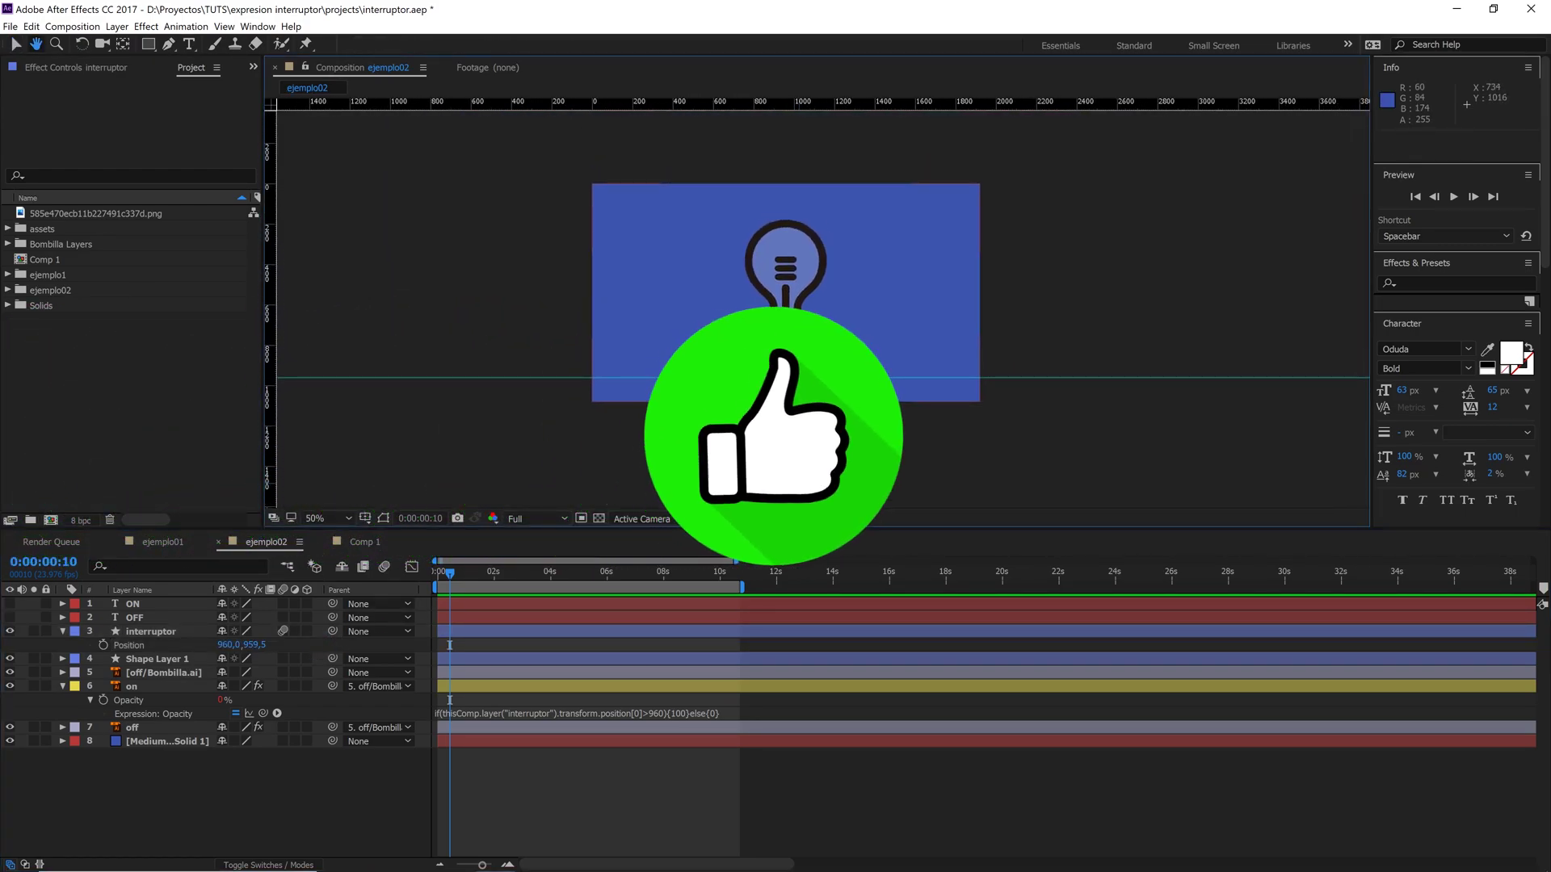
key("period")
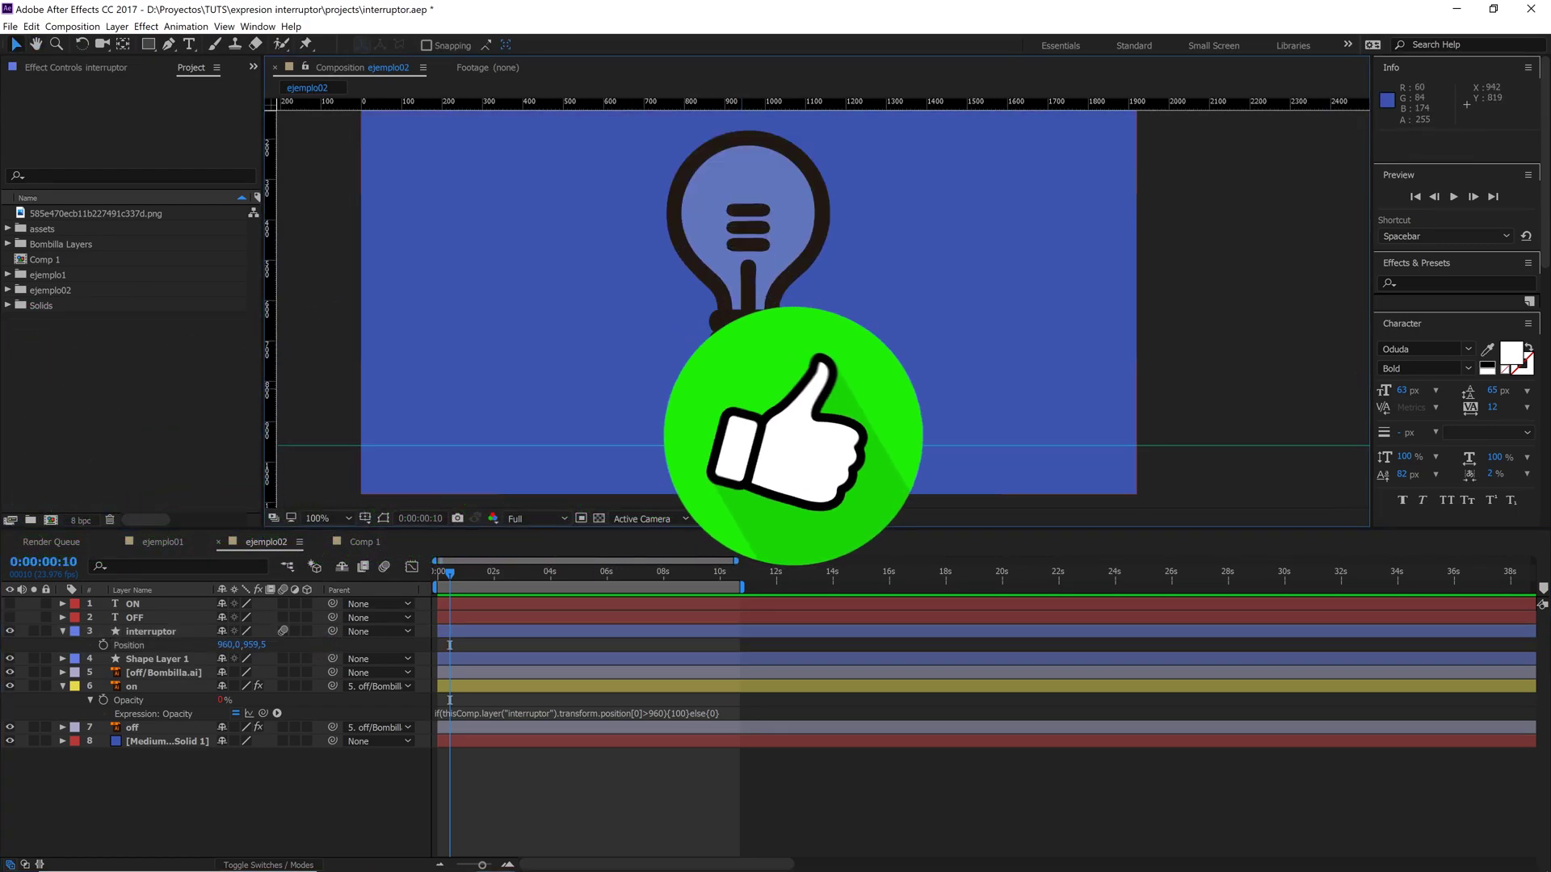
- Solo the off and on bulb layers in turn, checking them against the transparency grid
key("v")
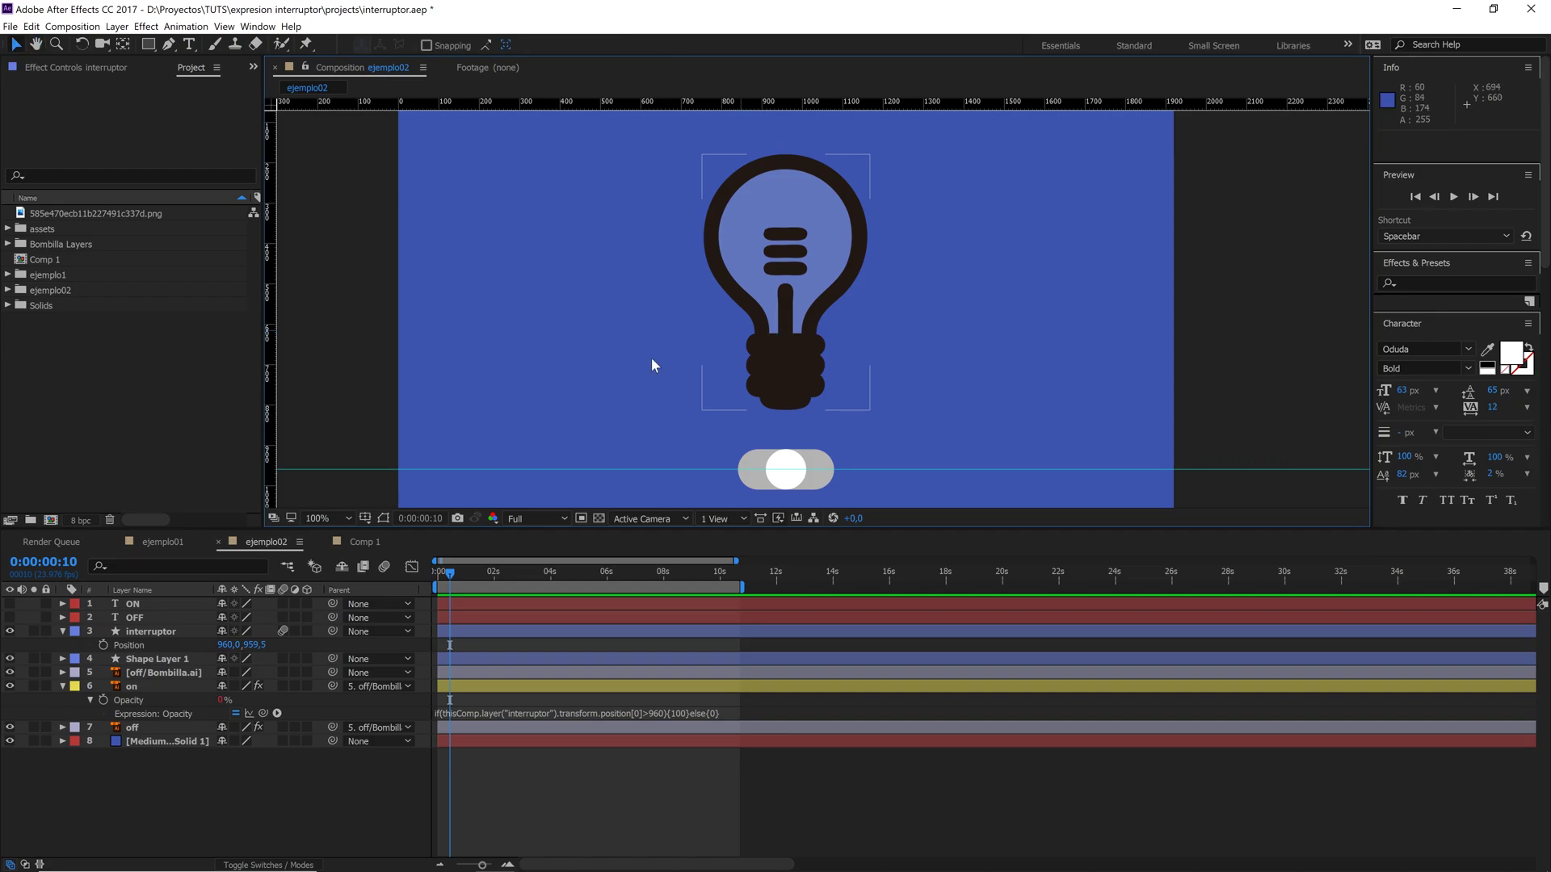
left_click(145, 672)
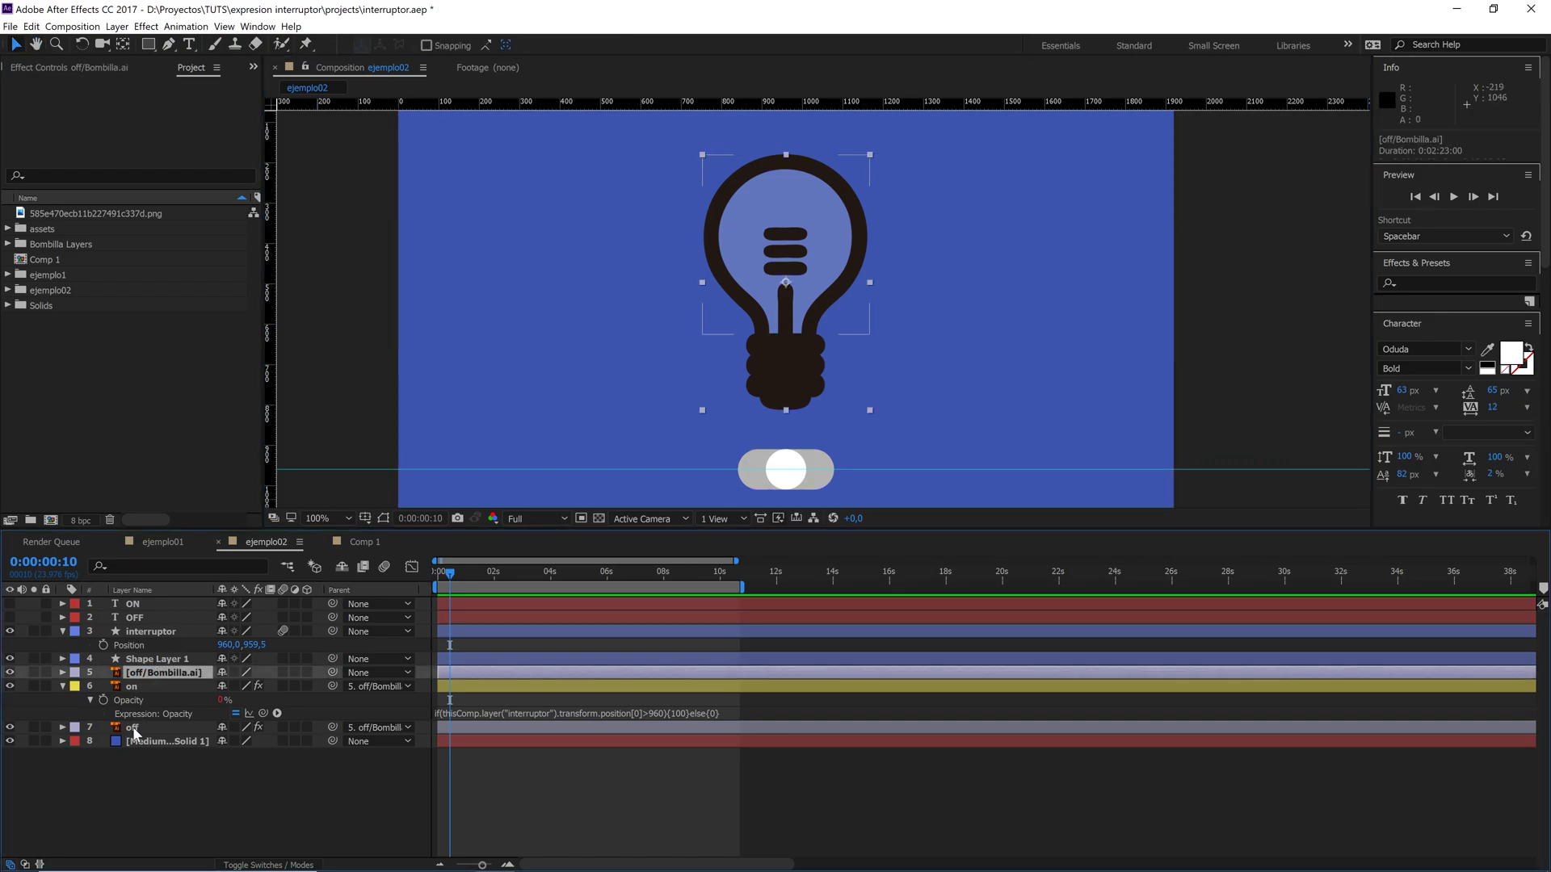
left_click(134, 732, "shift")
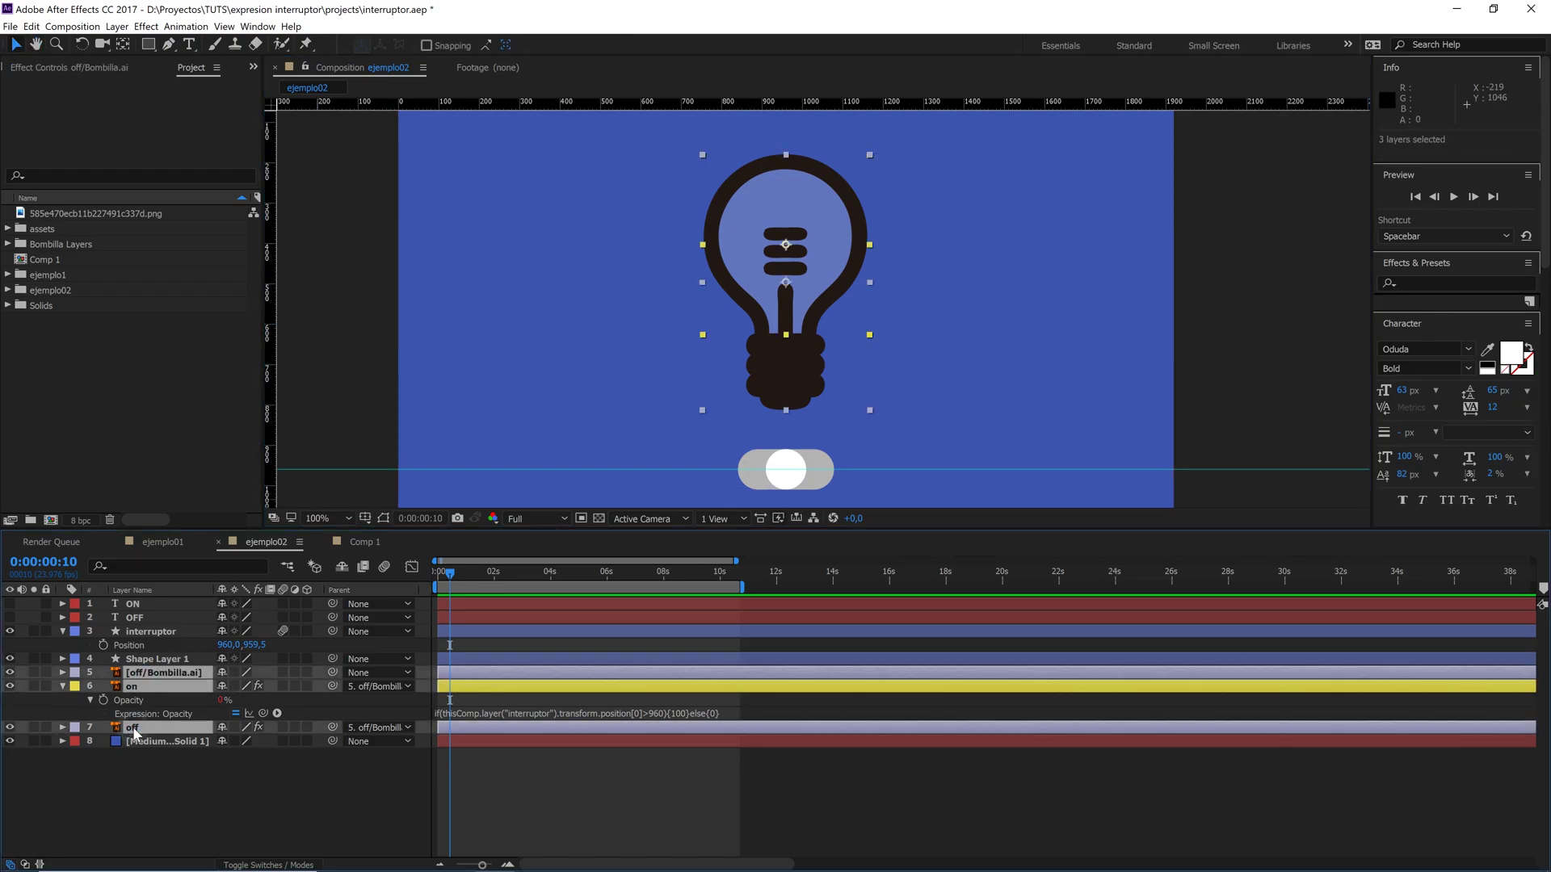
left_click(71, 782)
left_click(33, 672)
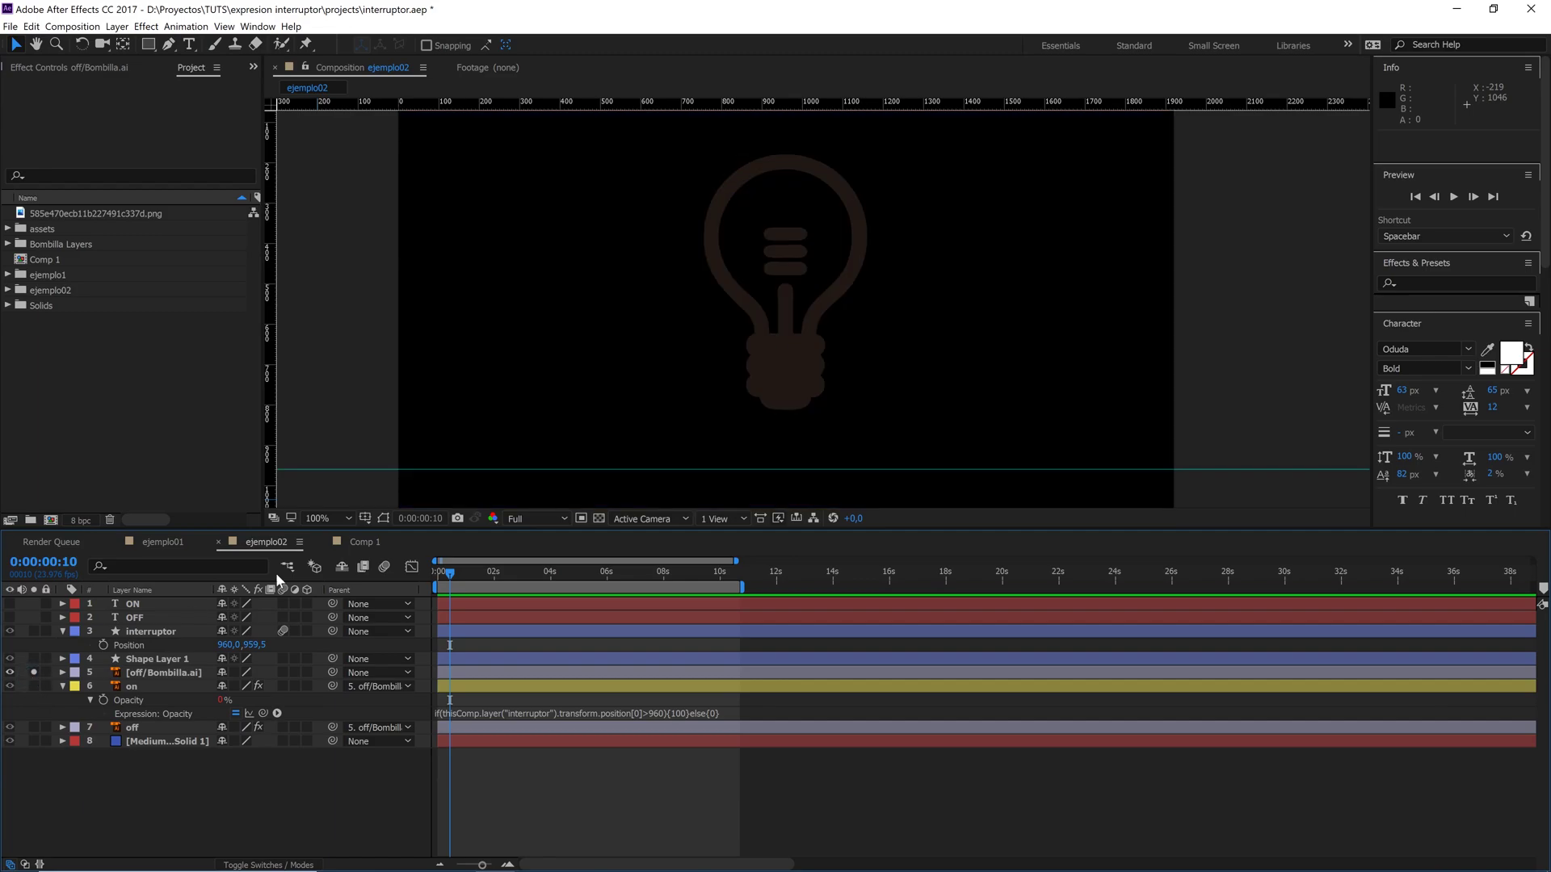
left_click(599, 518)
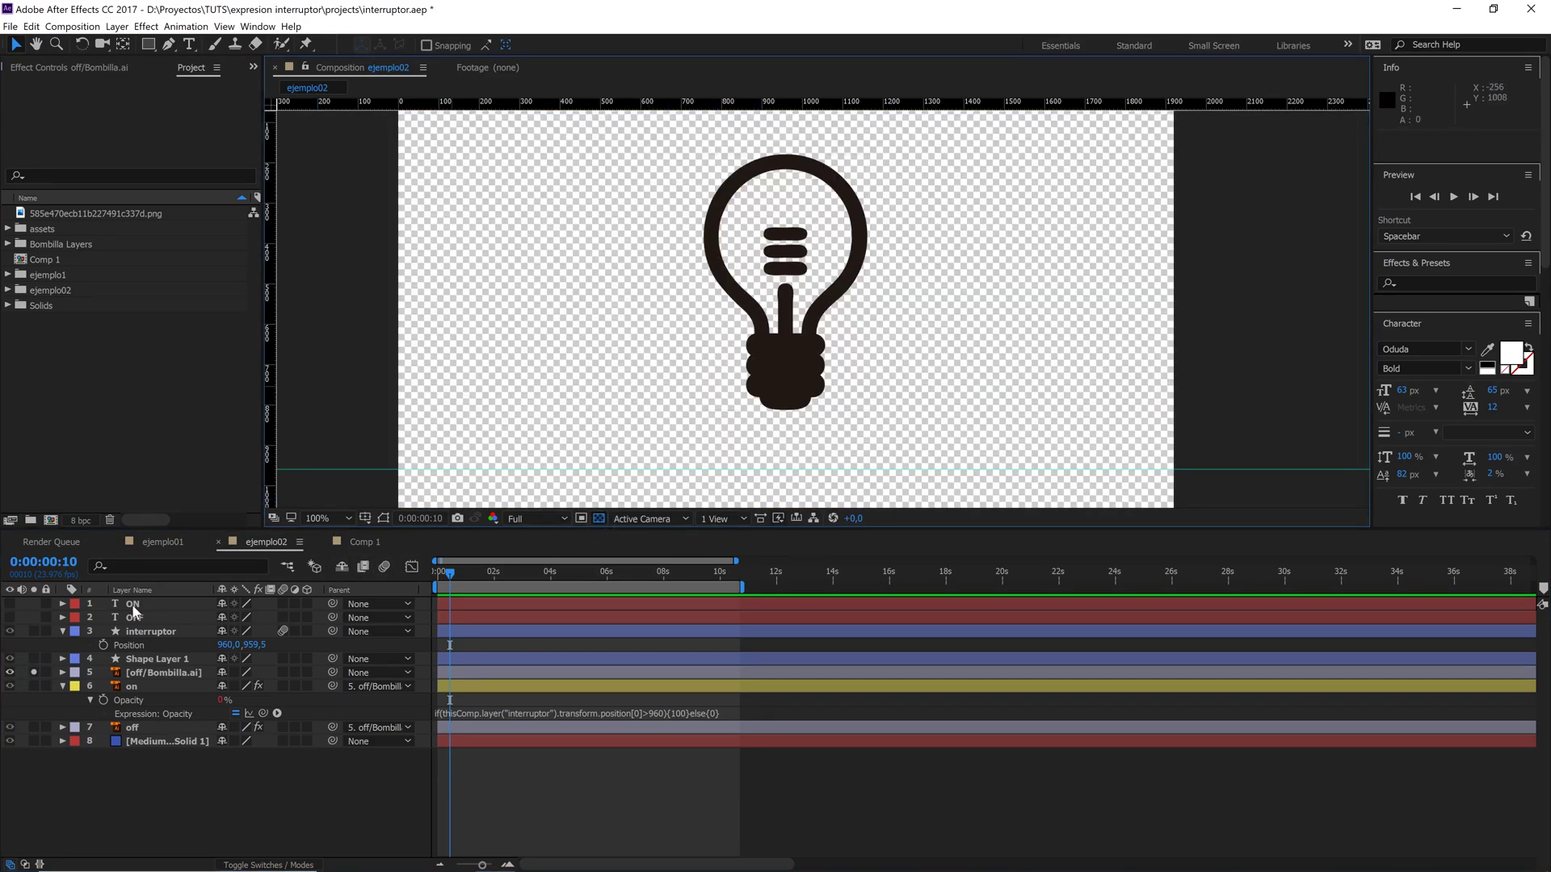
left_click(33, 686, "alt")
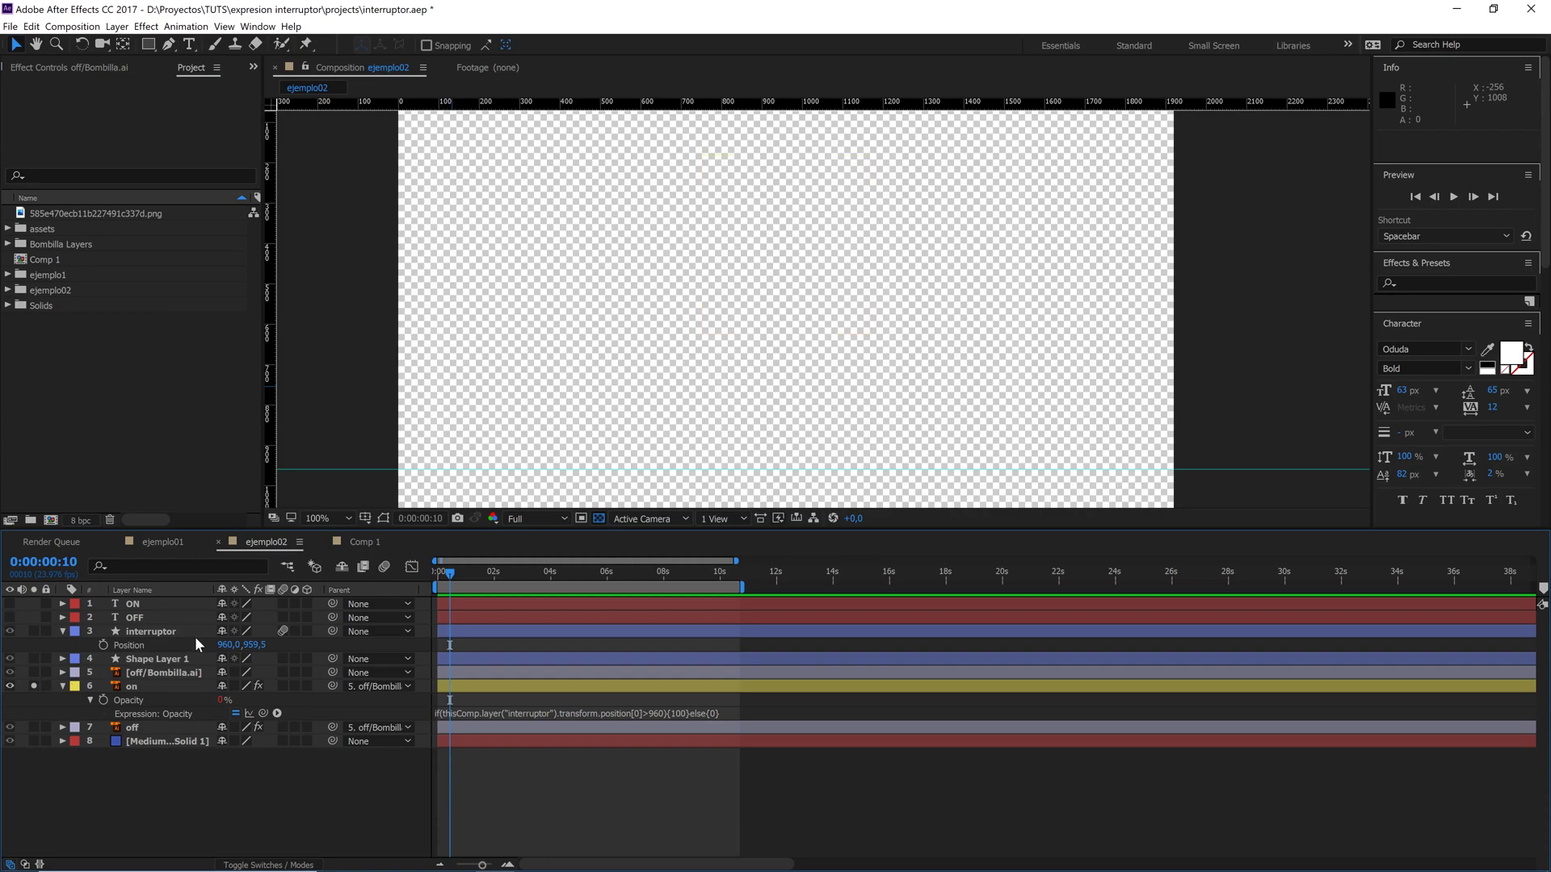
left_click(598, 518)
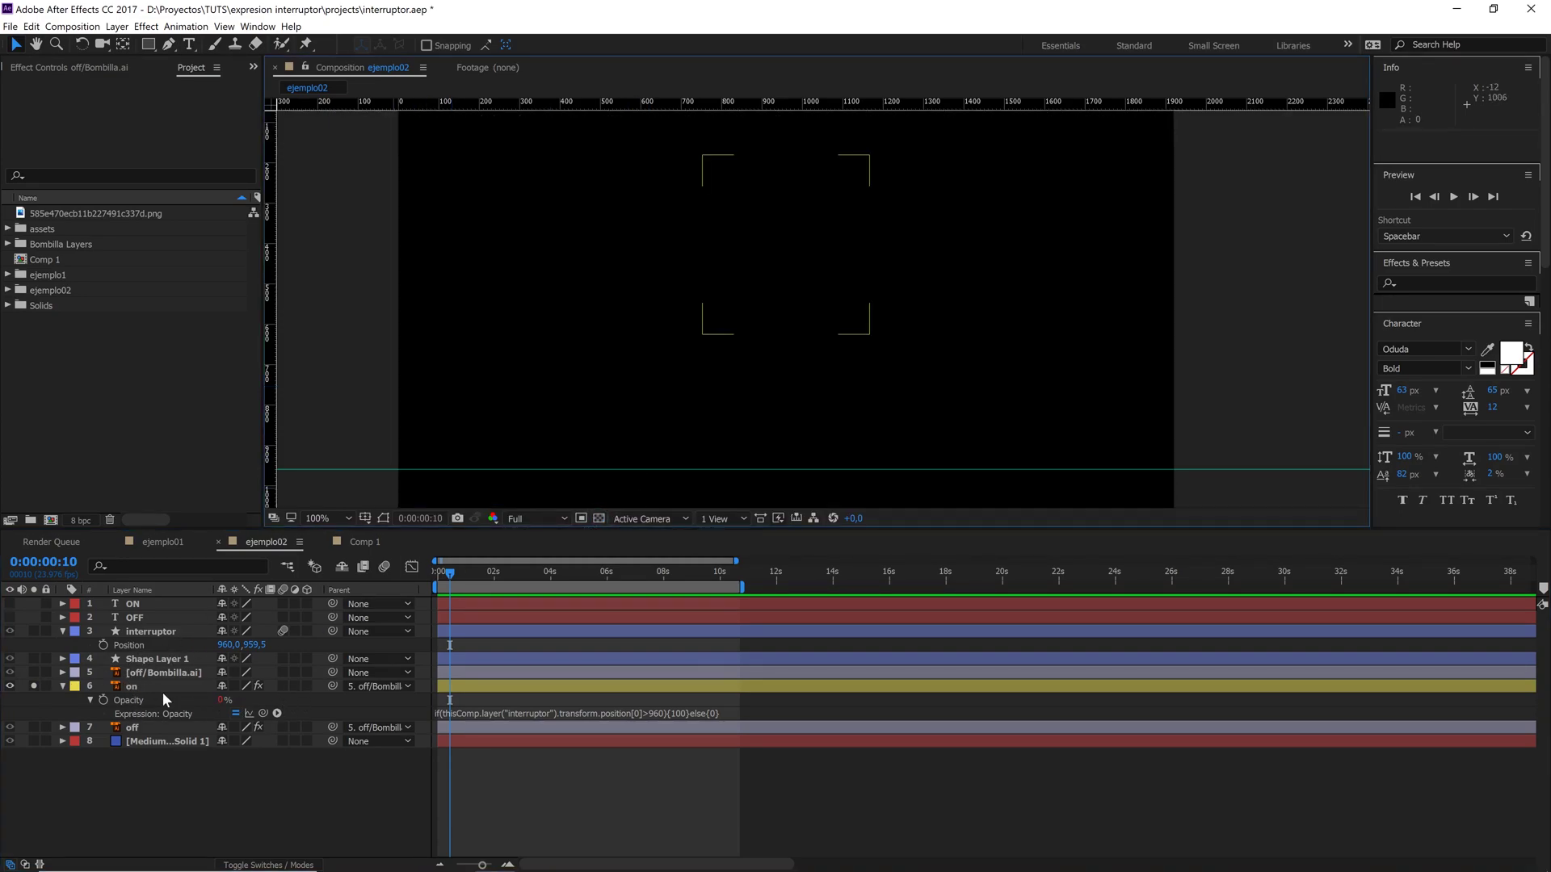
- Disable the on layer's Opacity expression and solo the on and off layers to compare
left_click(235, 714)
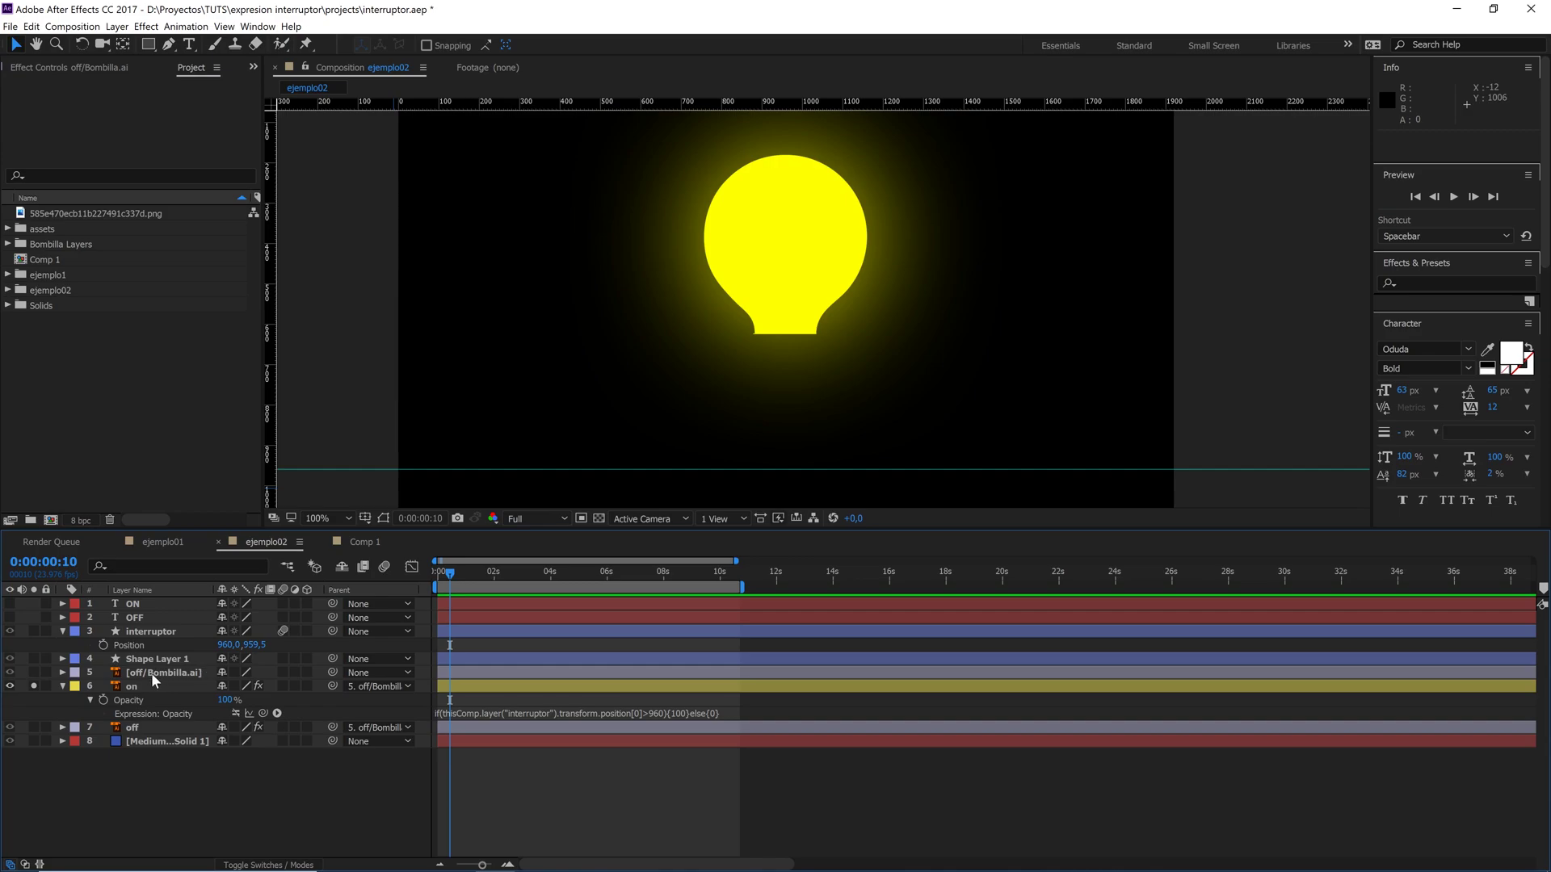
left_click(121, 686)
left_click(33, 686)
left_click(33, 686)
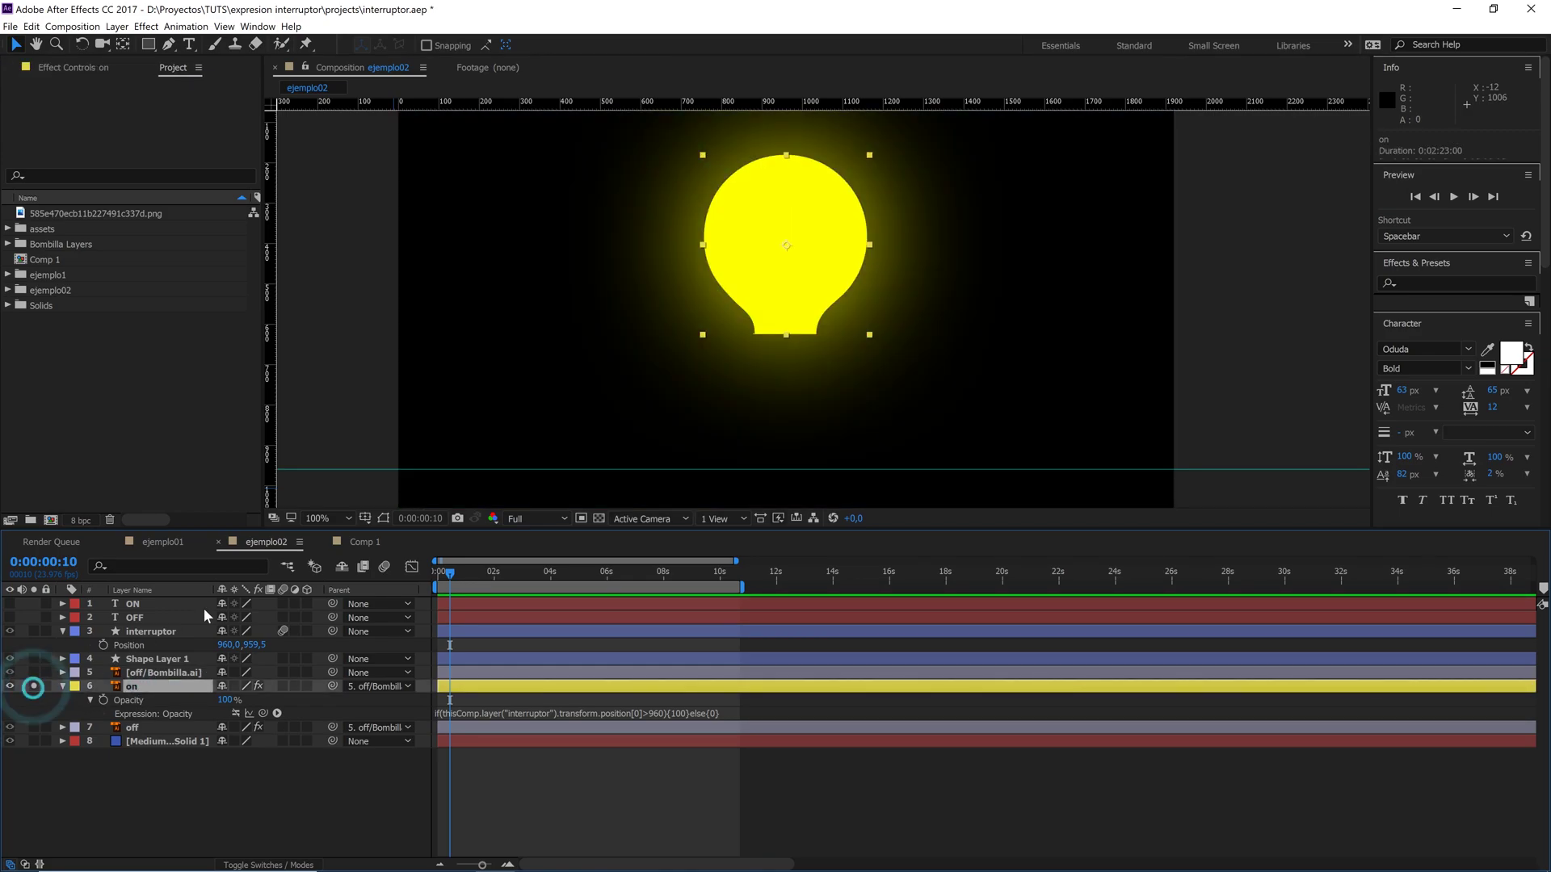
left_click(33, 686)
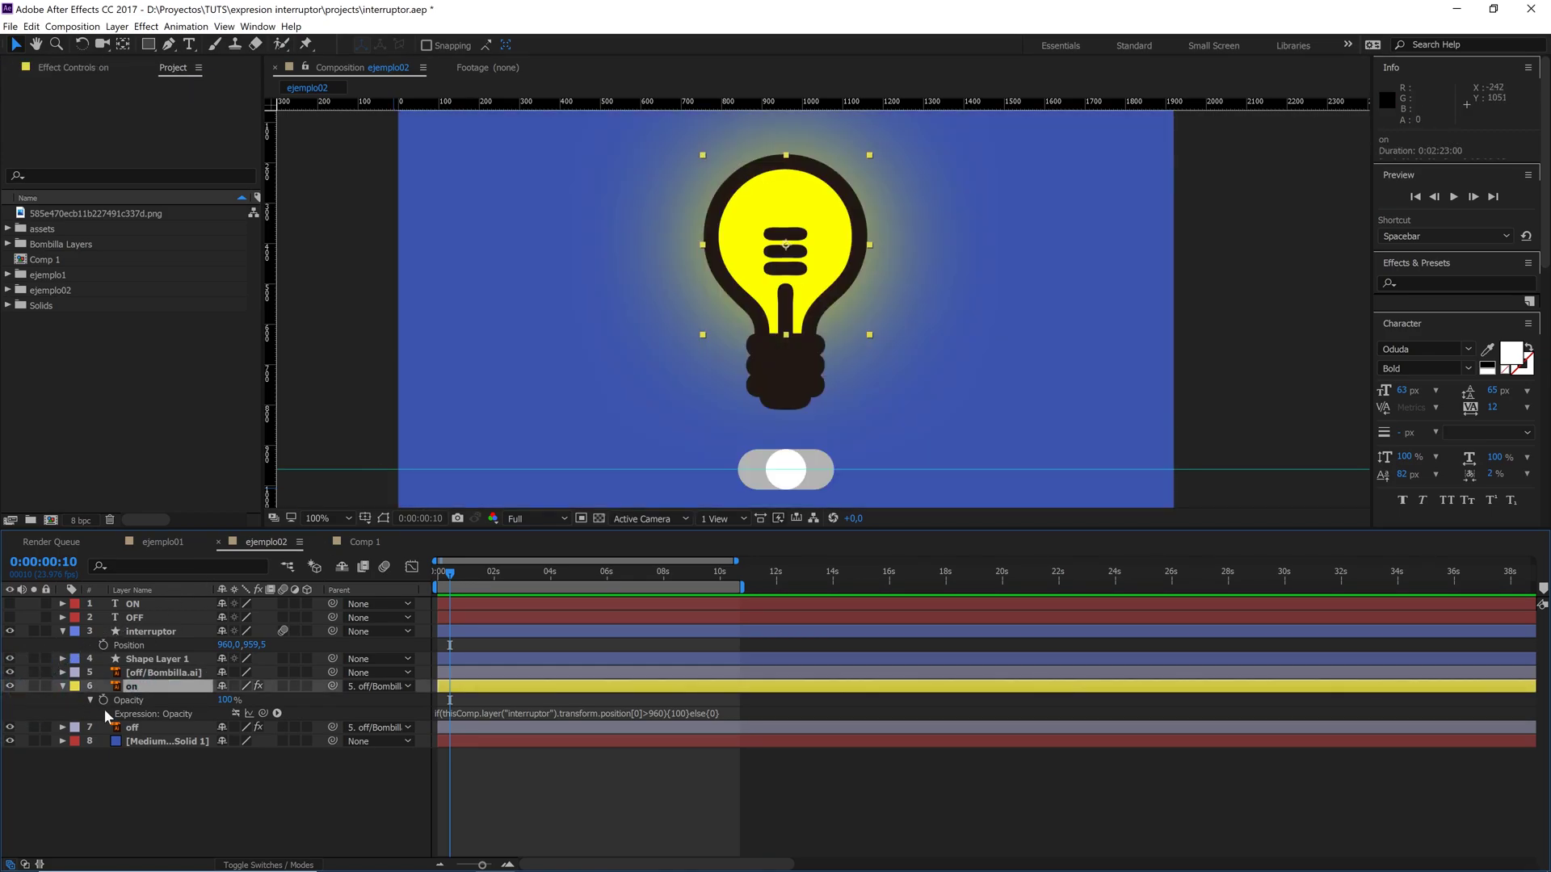
left_click(105, 727)
left_click(33, 727)
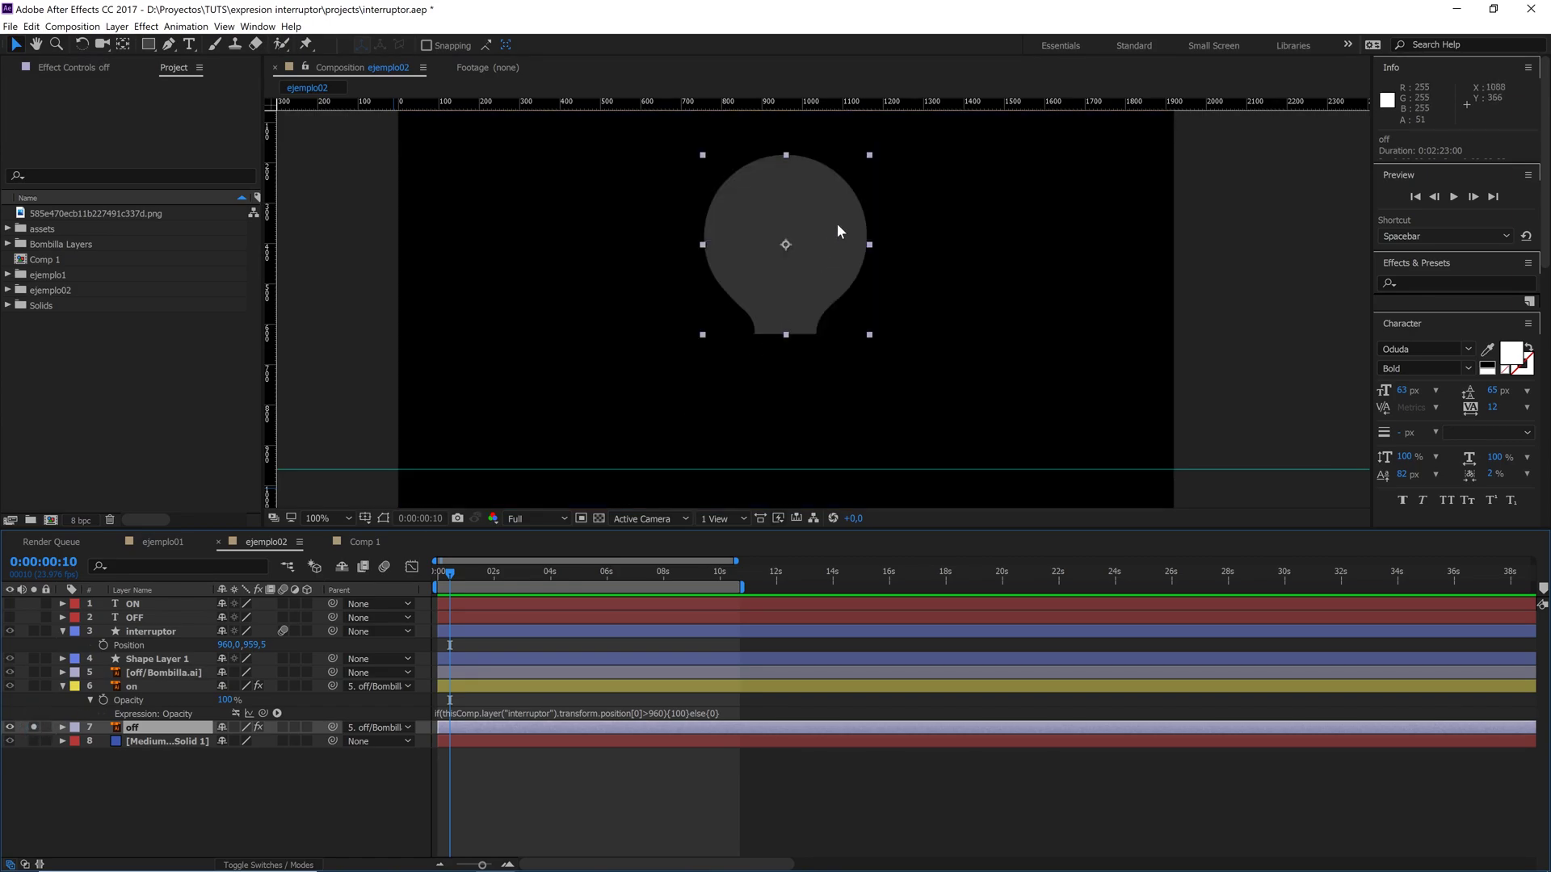
left_click(34, 727)
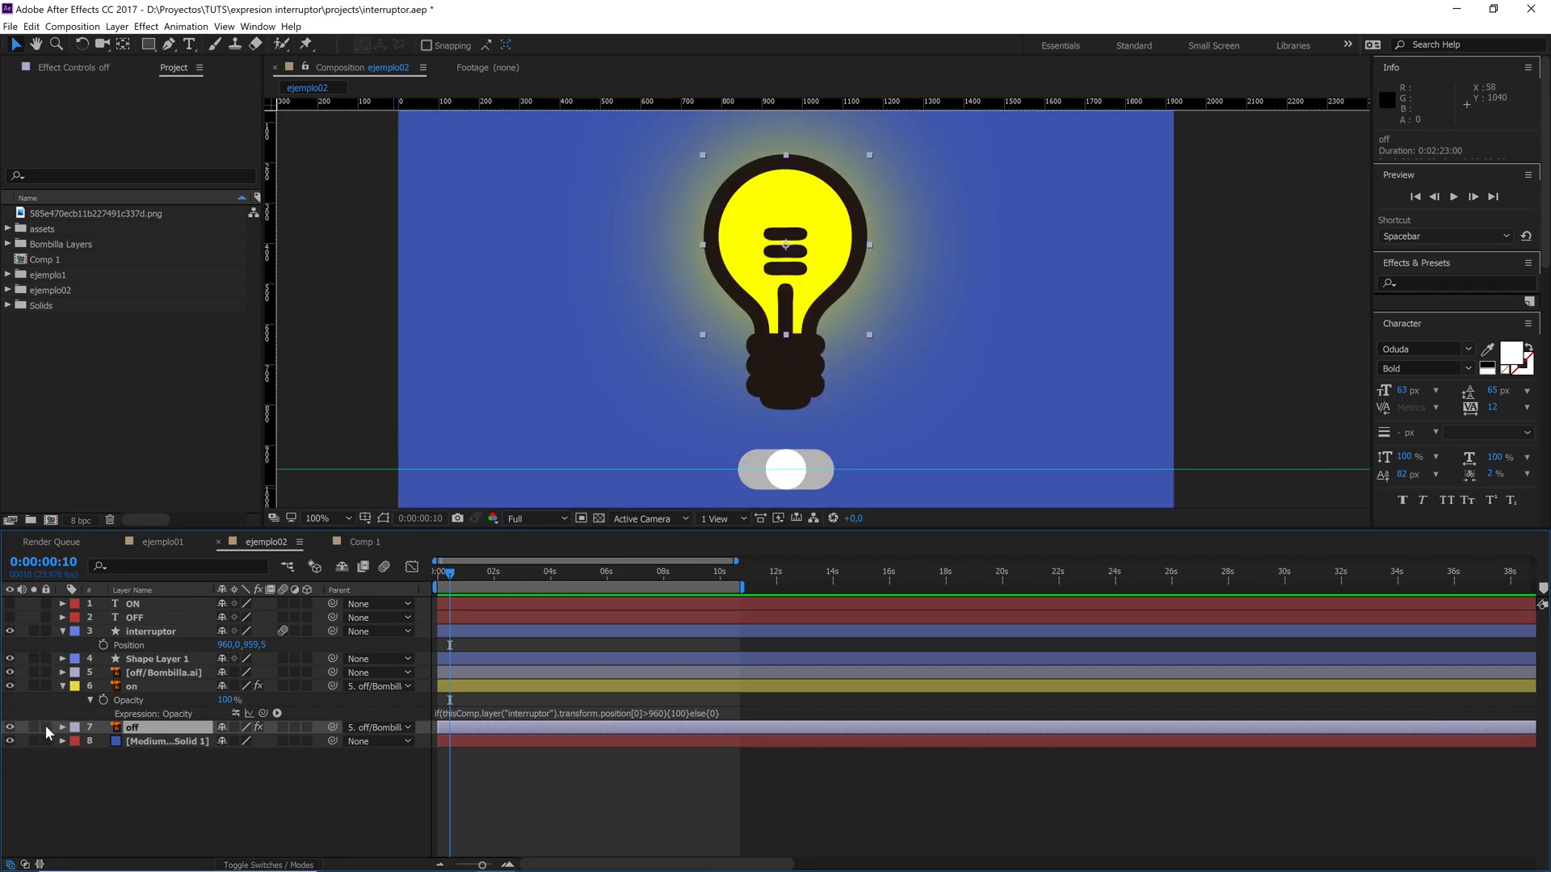
- Delete the expression from the on layer's Opacity, leaving it at 100%
left_click(127, 701)
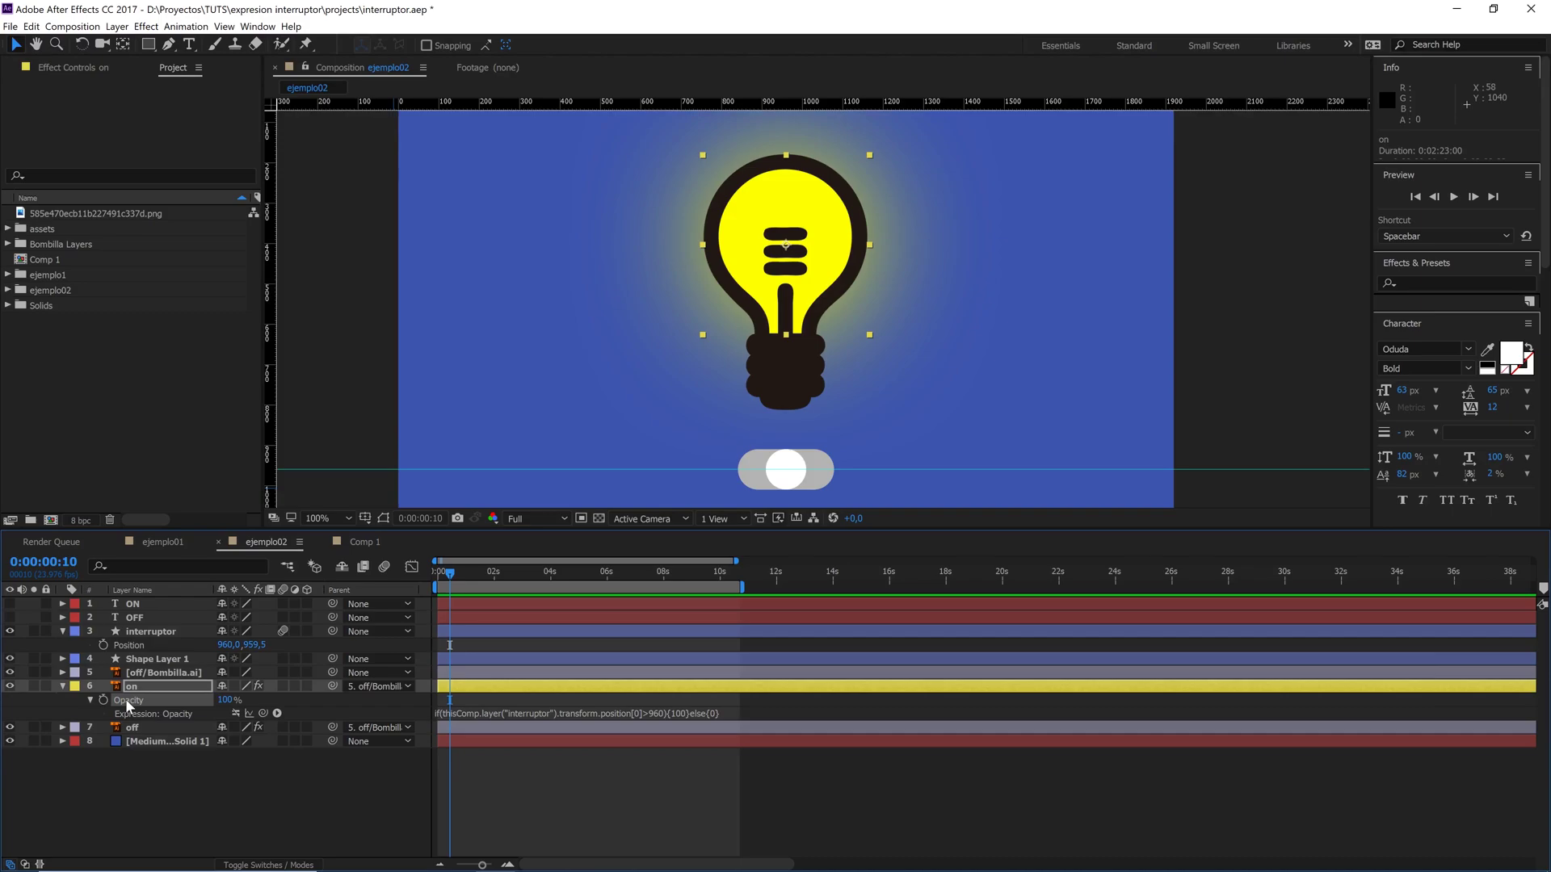
left_click(235, 714)
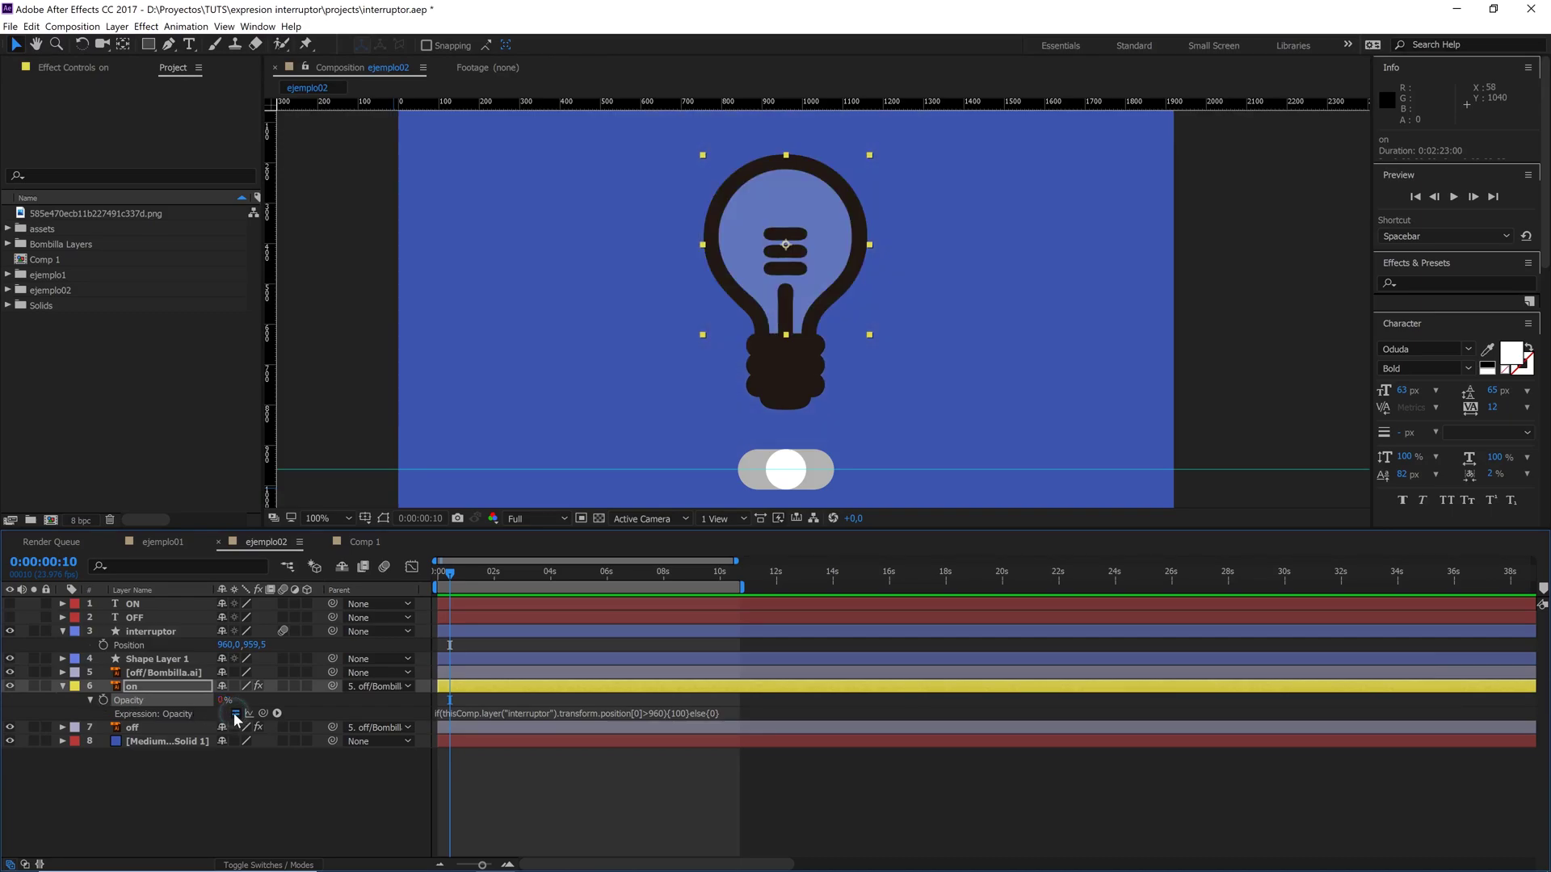
left_click(104, 700, "alt")
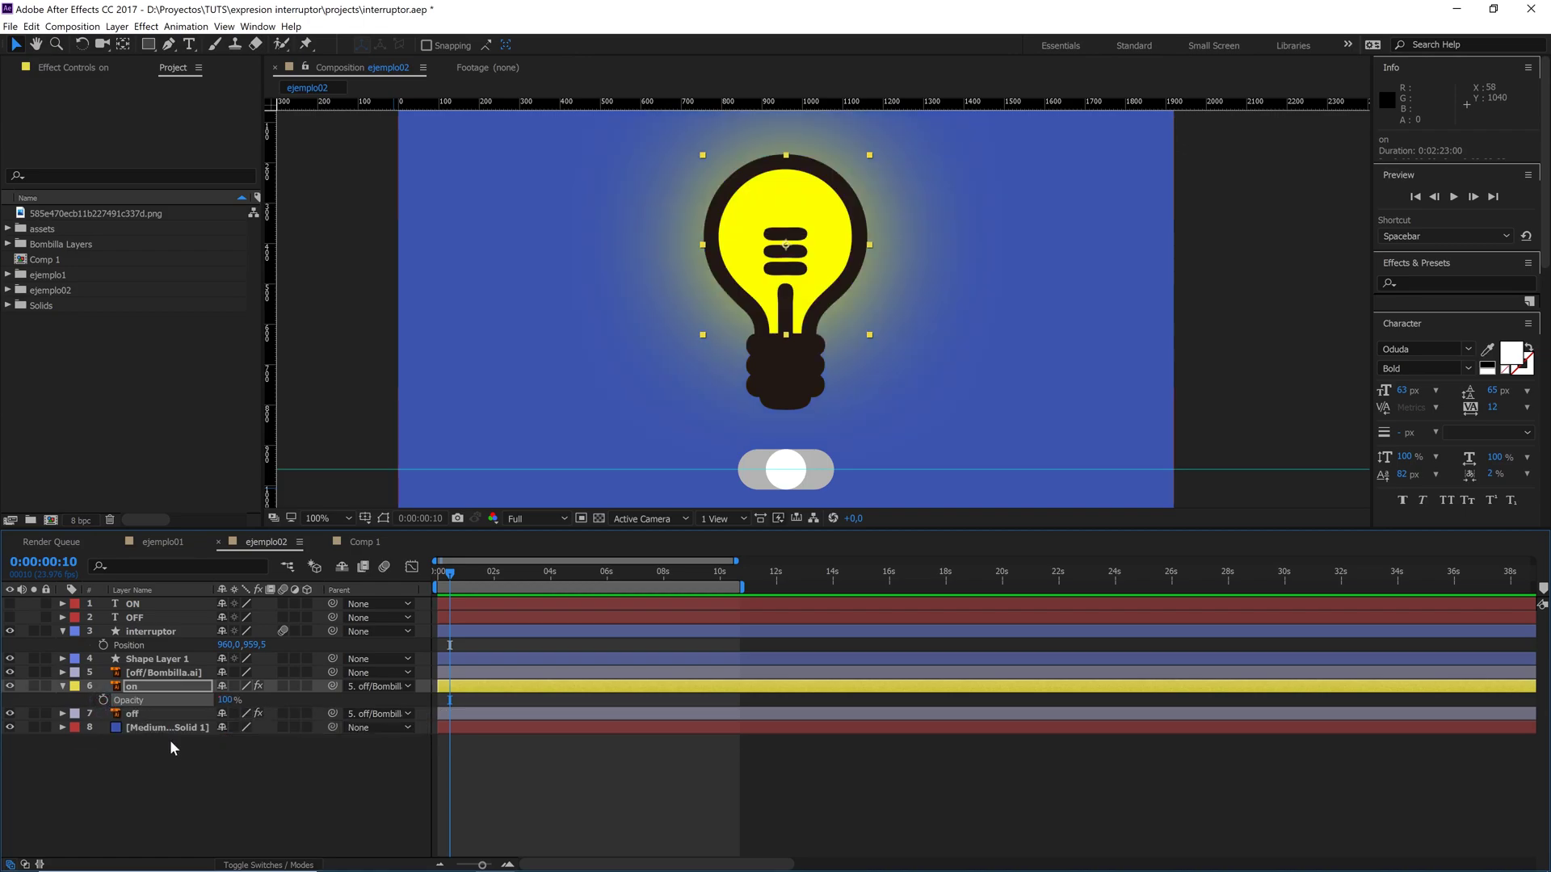
- Apply Separate Dimensions to interruptor's Position, giving X Position 960 and Y Position 959.5
left_click(201, 767)
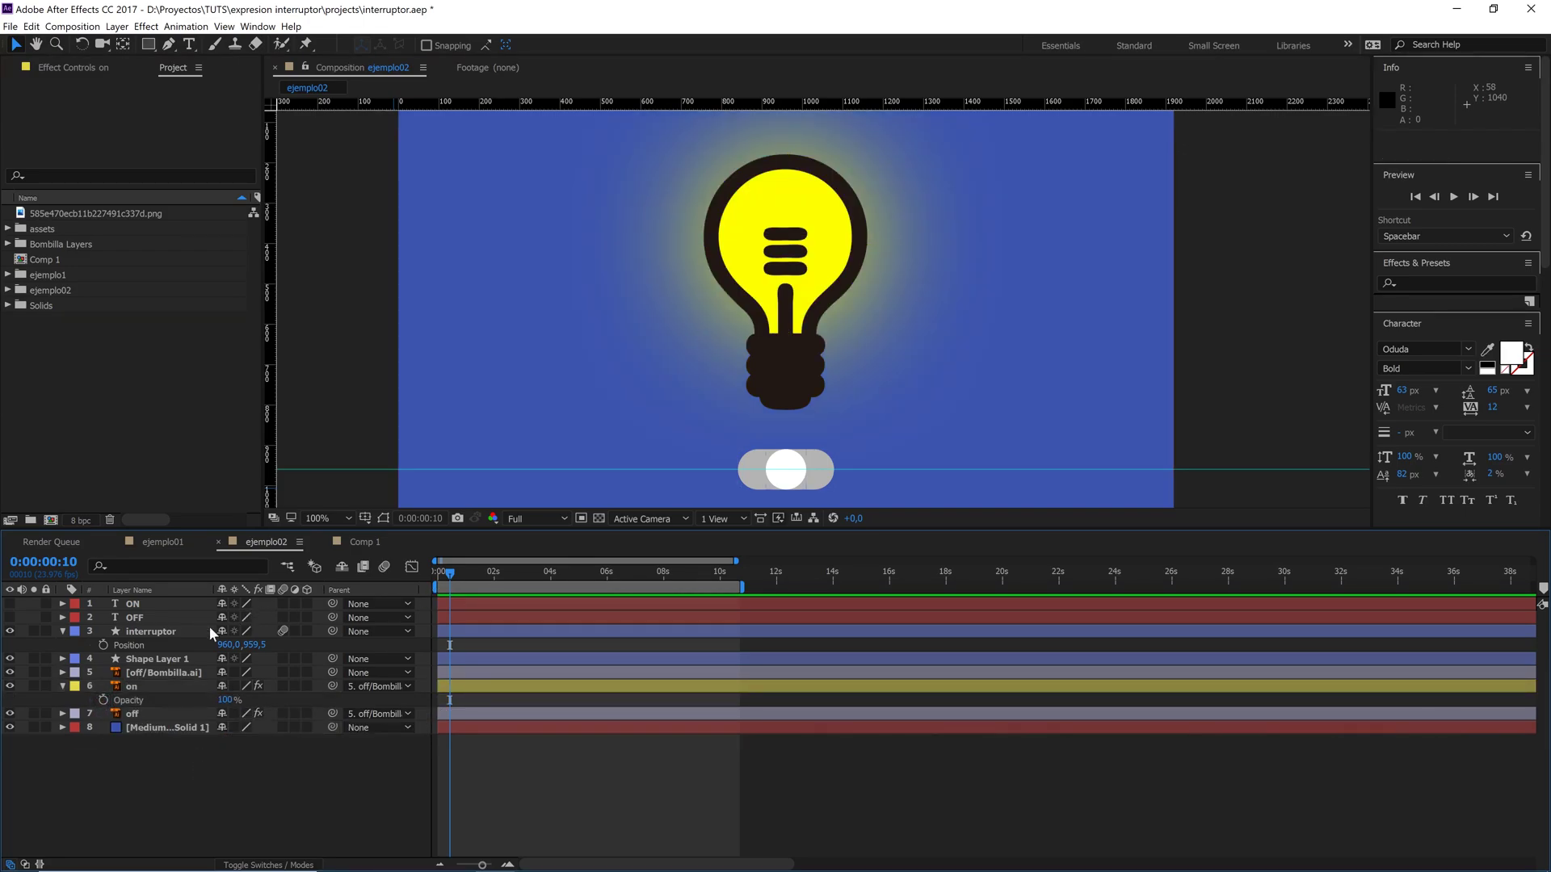
left_click(182, 672)
left_click(158, 632)
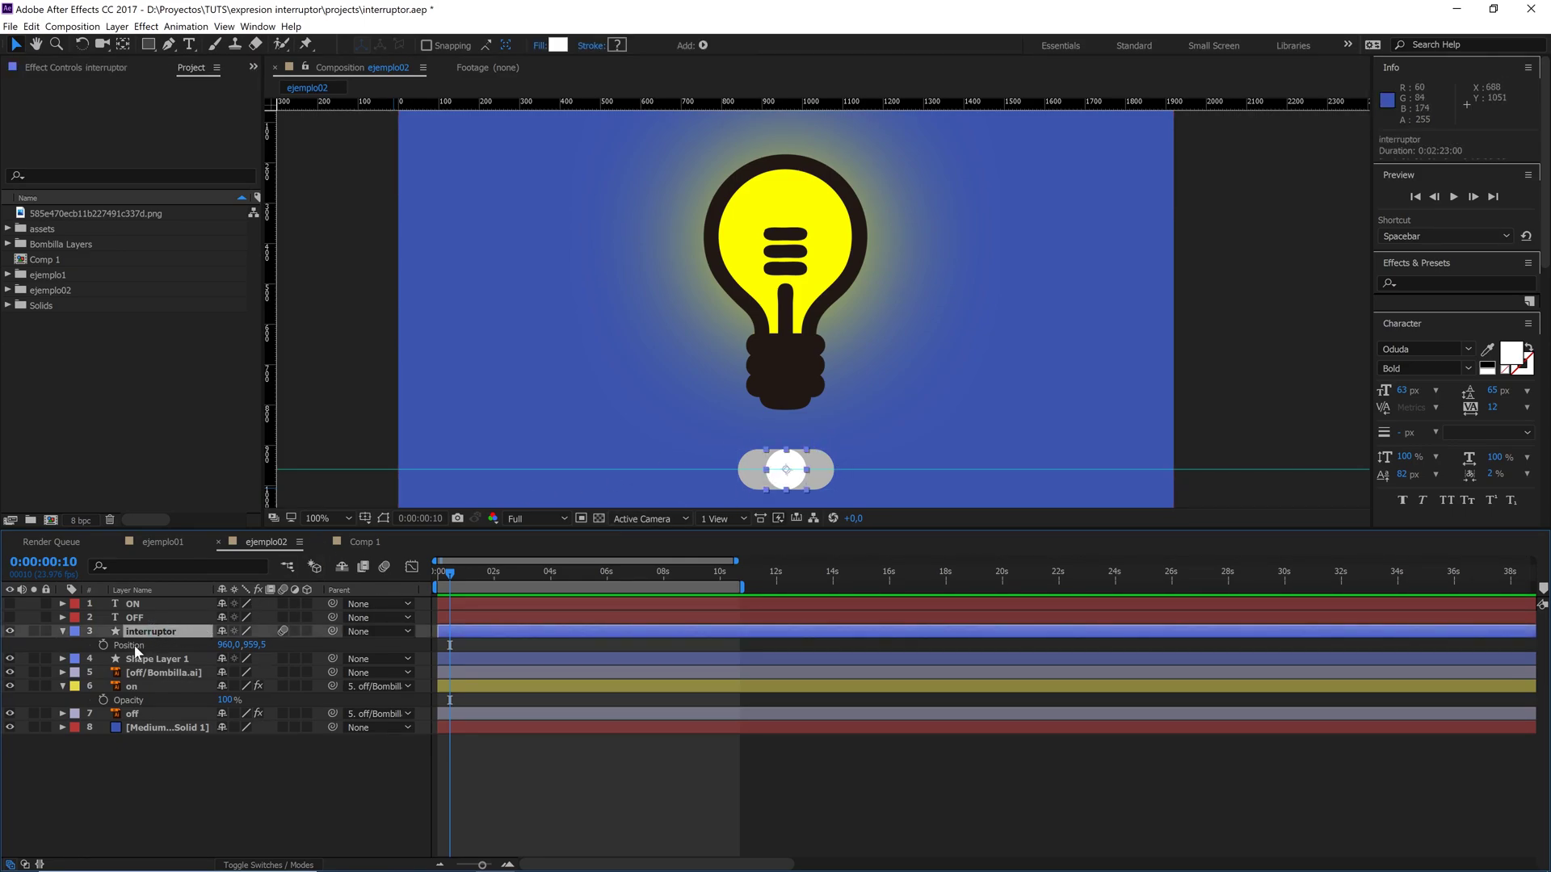
left_click(136, 646)
right_click(136, 646)
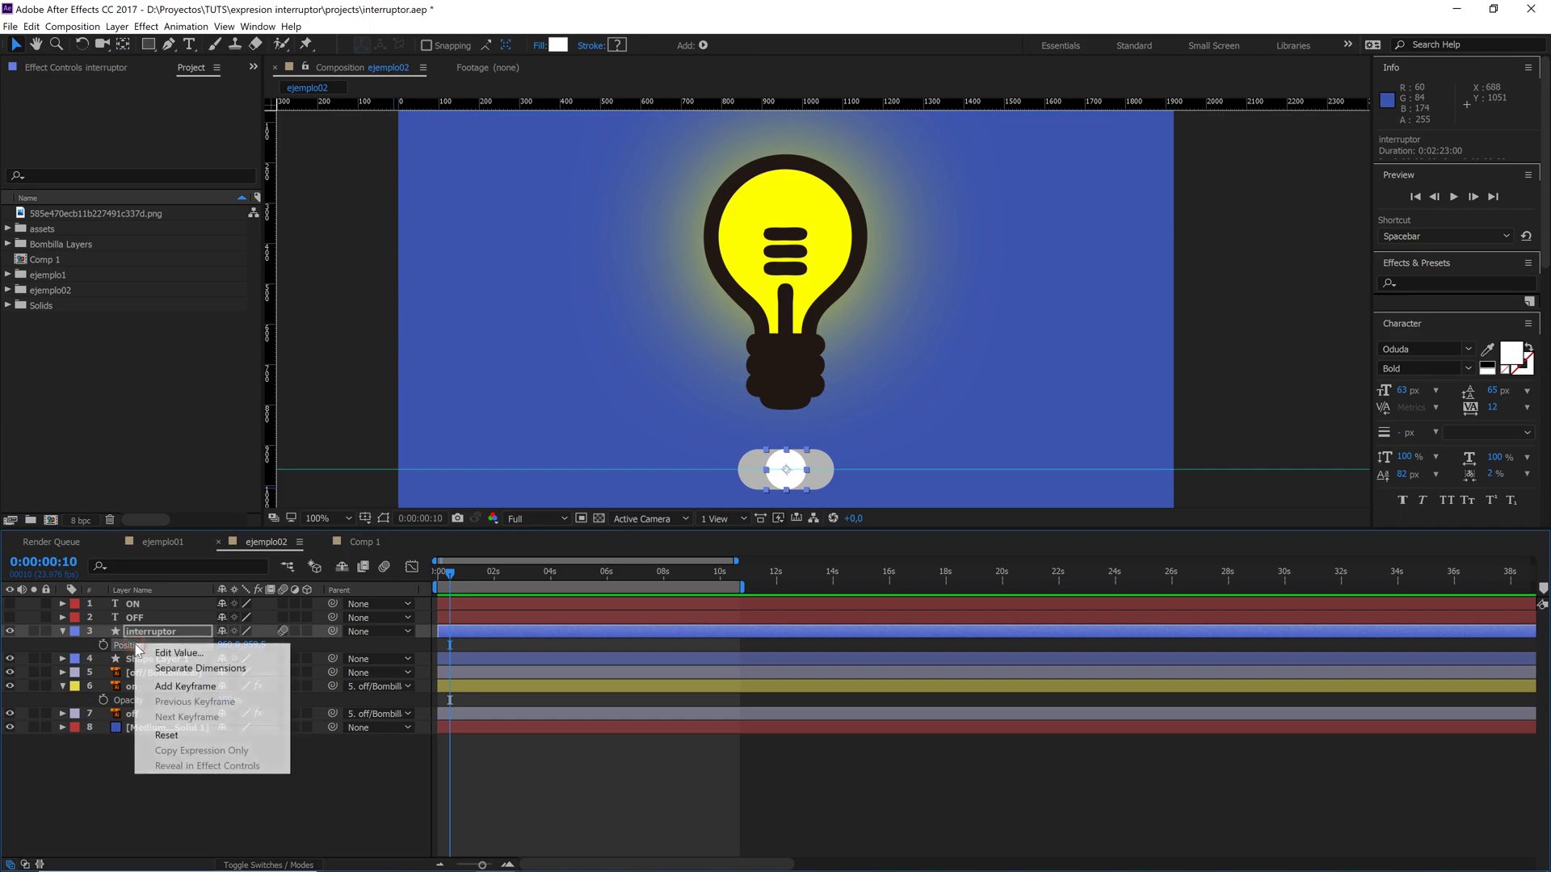
left_click(195, 668)
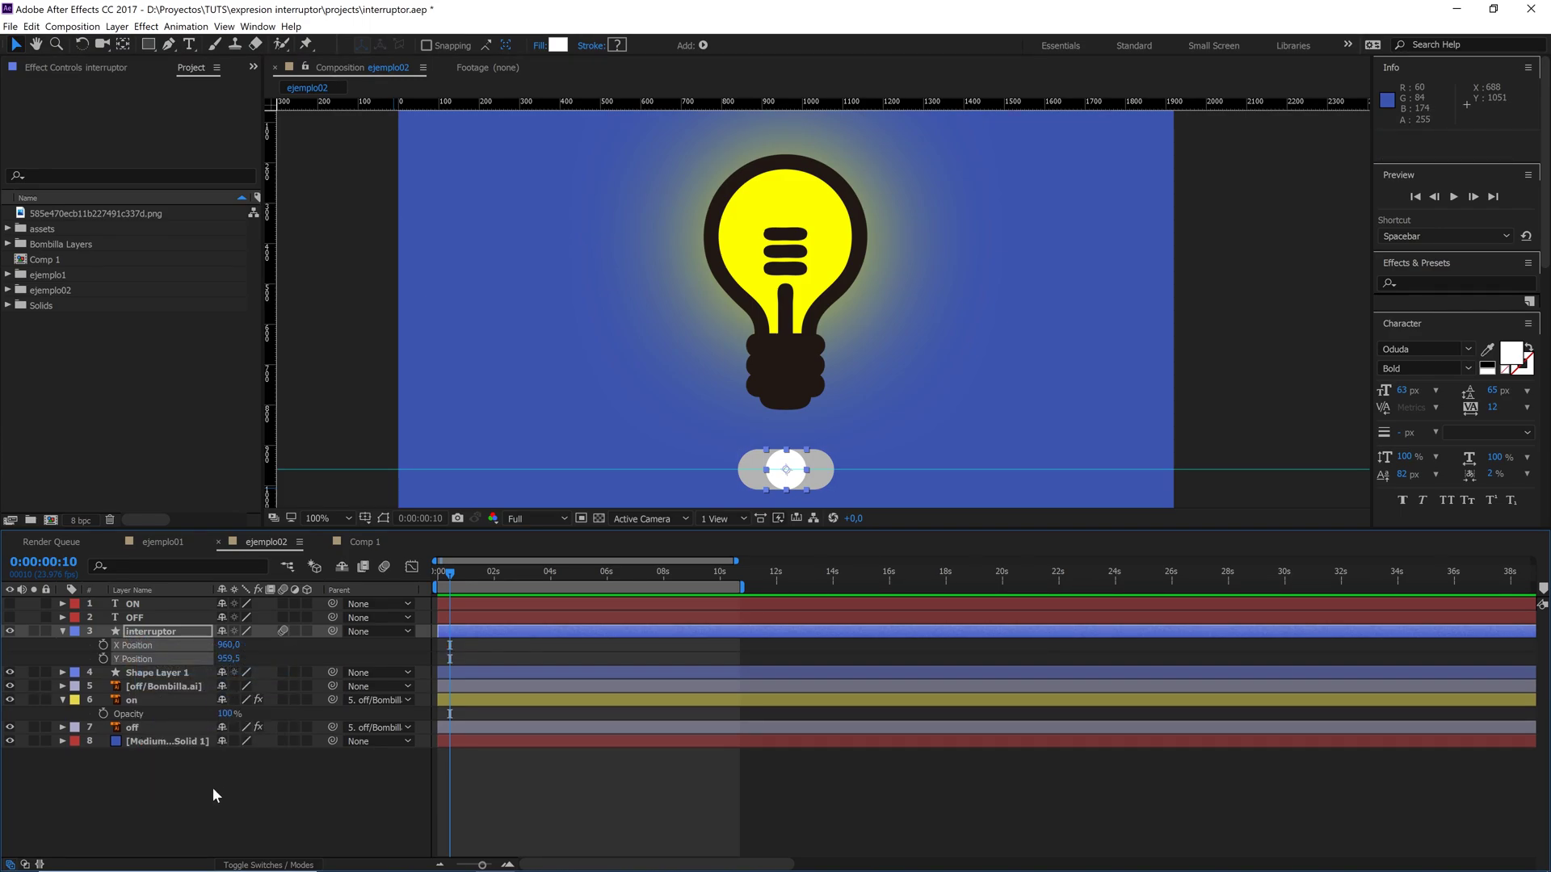
- Test-scrub the X Position, then undo the change and zoom out
mouse_move(230, 646)
left_mouse_down()
mouse_move(271, 647)
mouse_move(176, 685)
left_mouse_up()
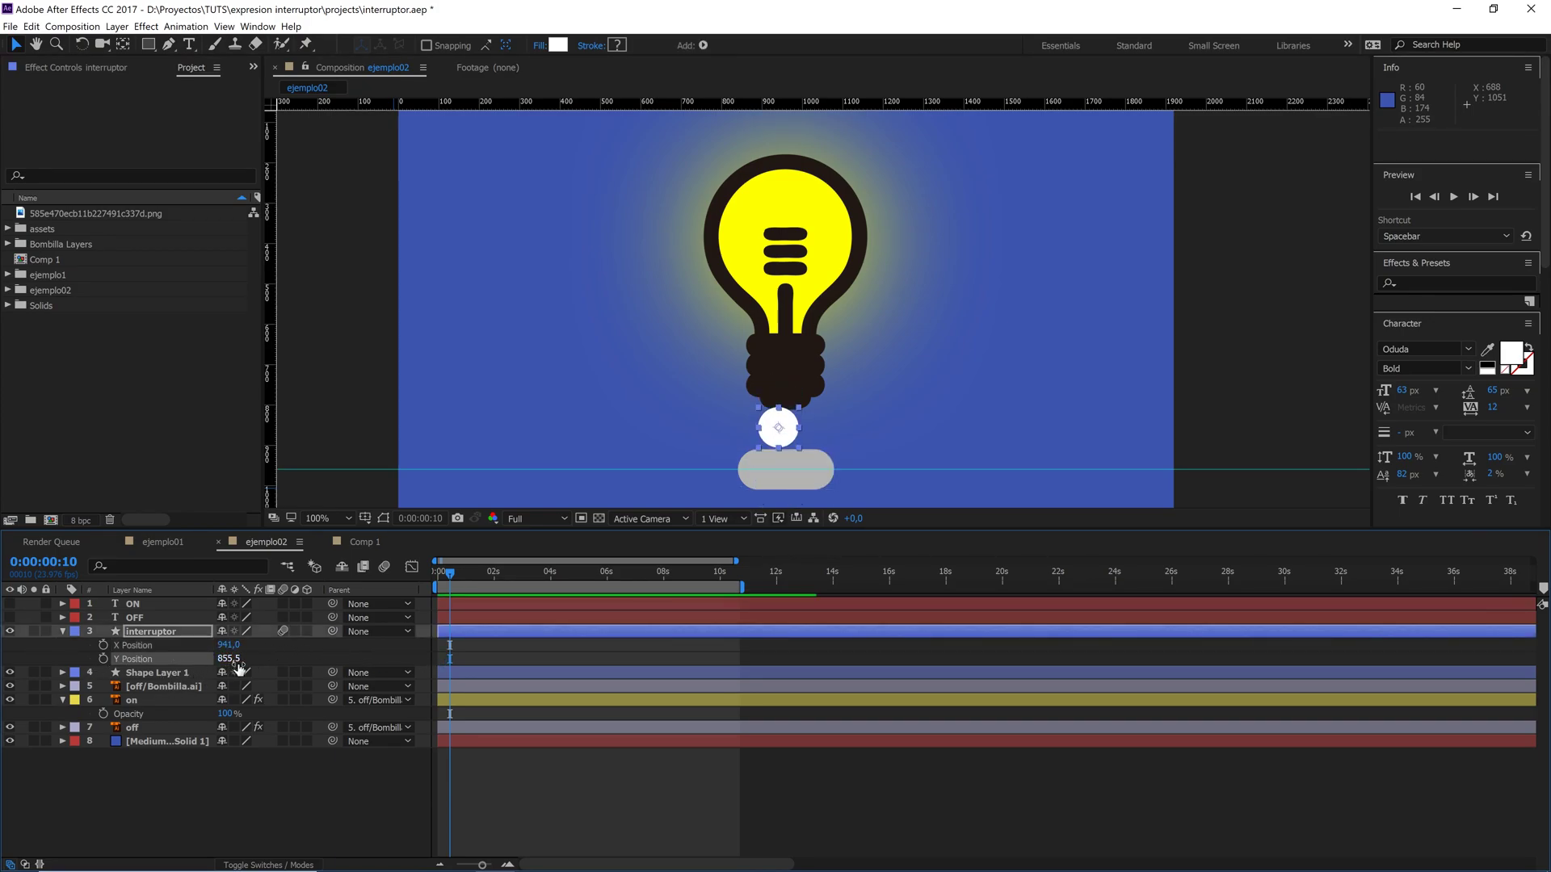
key("ctrl+z")
key("ctrl+z")
key("ctrl+z")
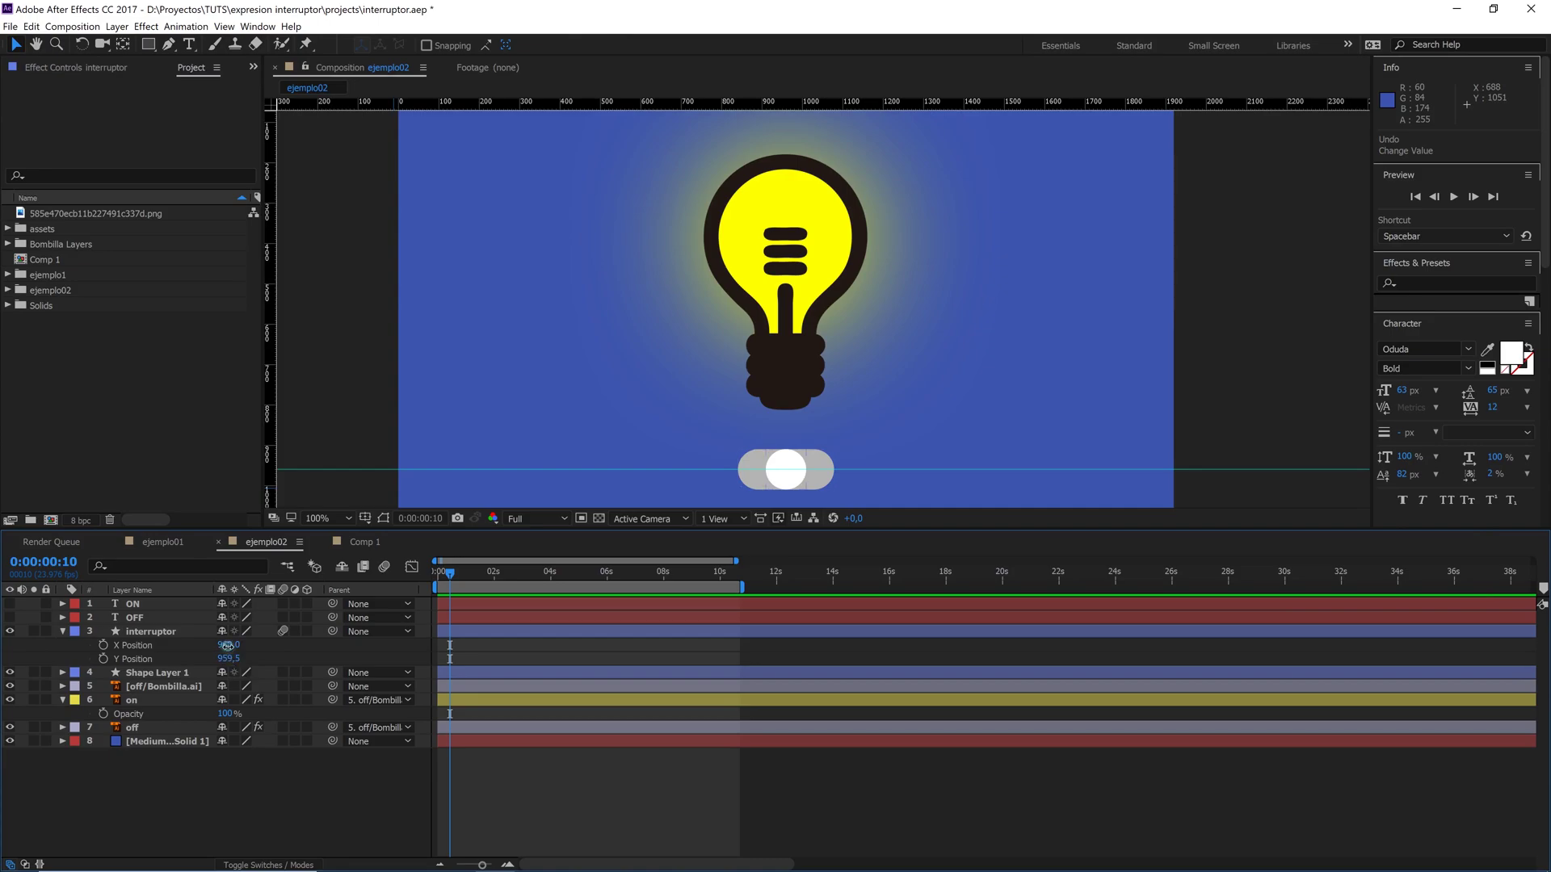
key("comma")
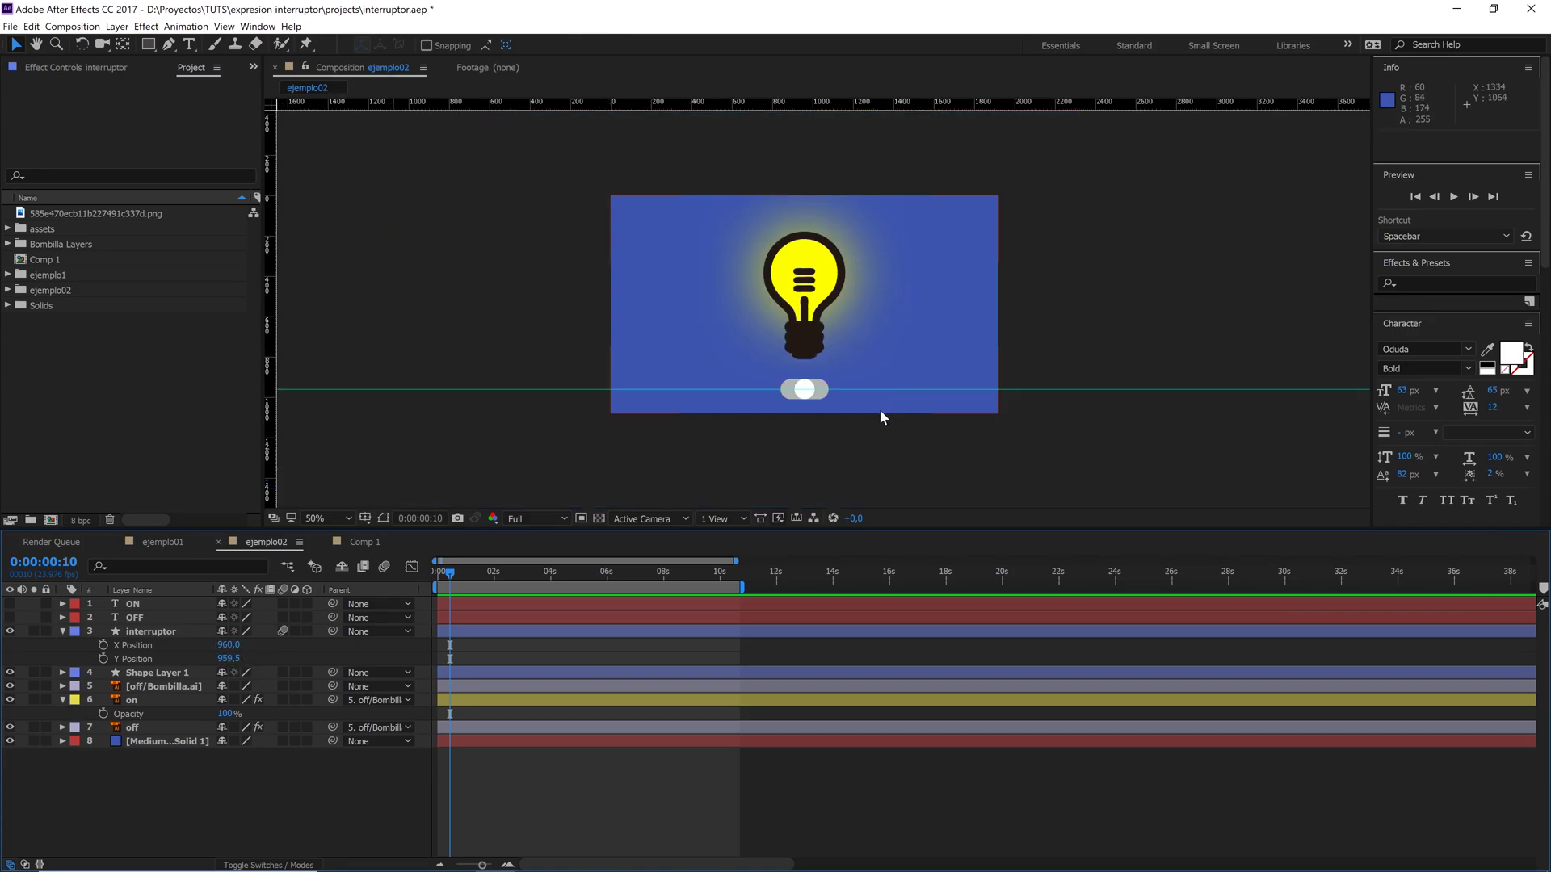
- Fit the composition in the viewer and briefly solo the on layer
key("period")
key("period")
key("comma")
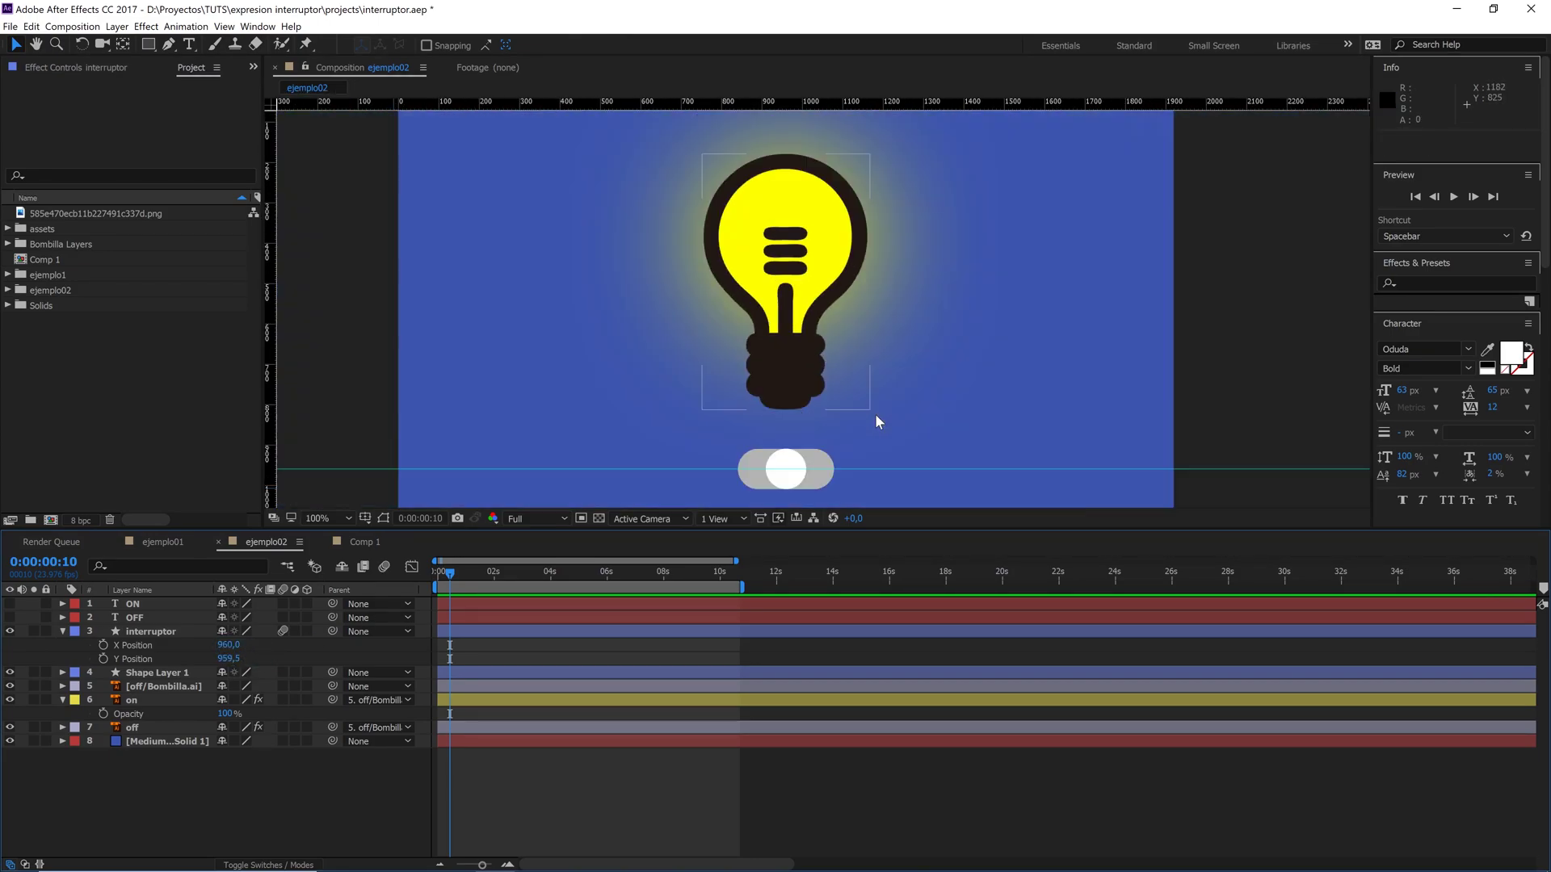
left_click(331, 519)
left_click(343, 557)
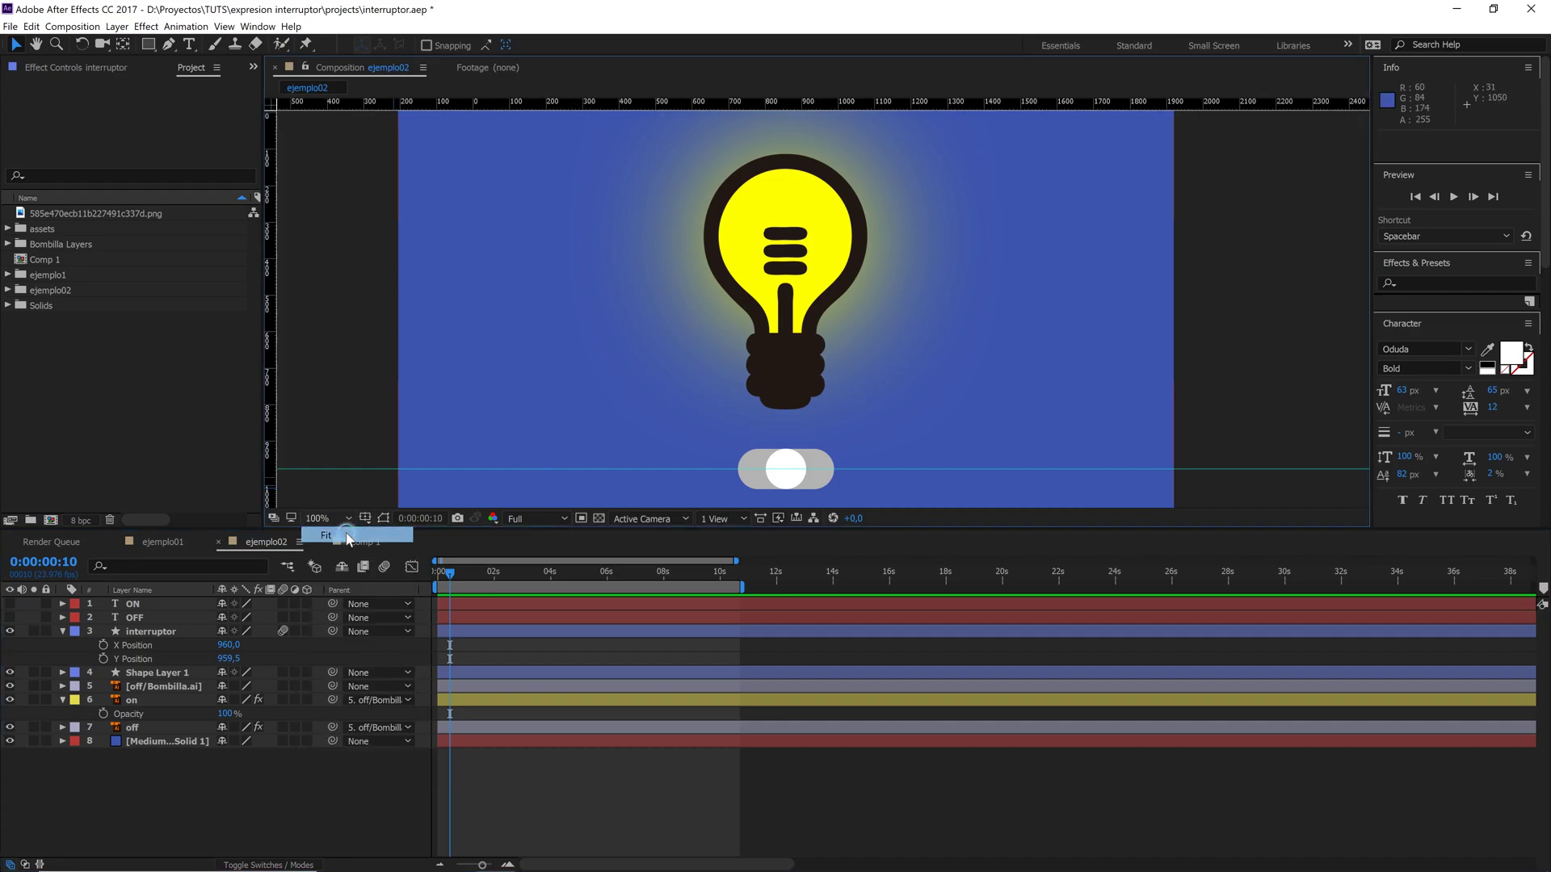
left_click(171, 701)
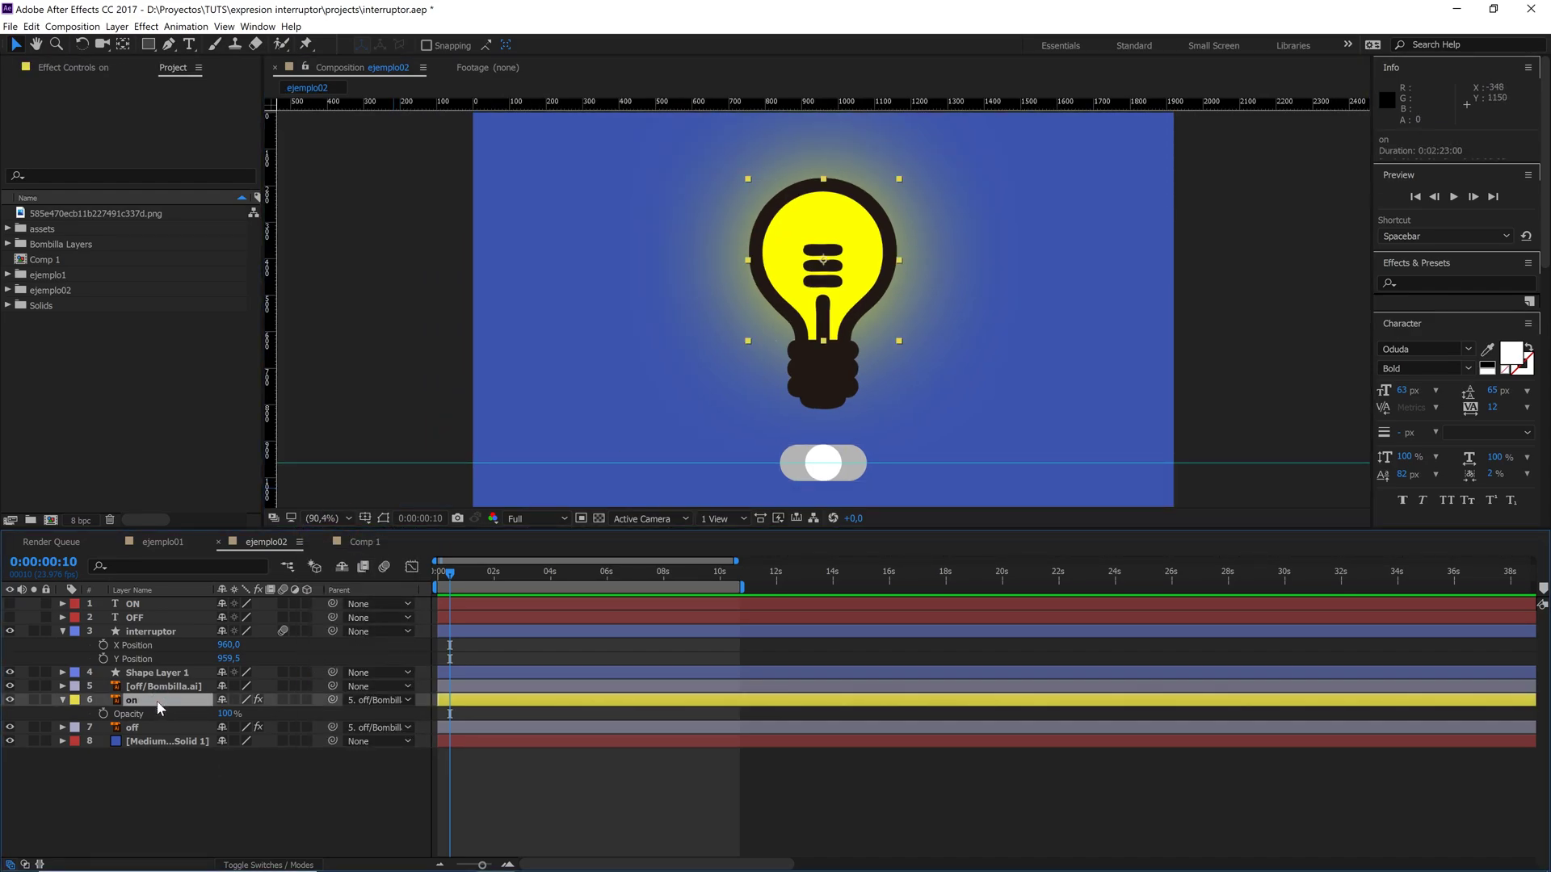
left_click(33, 699)
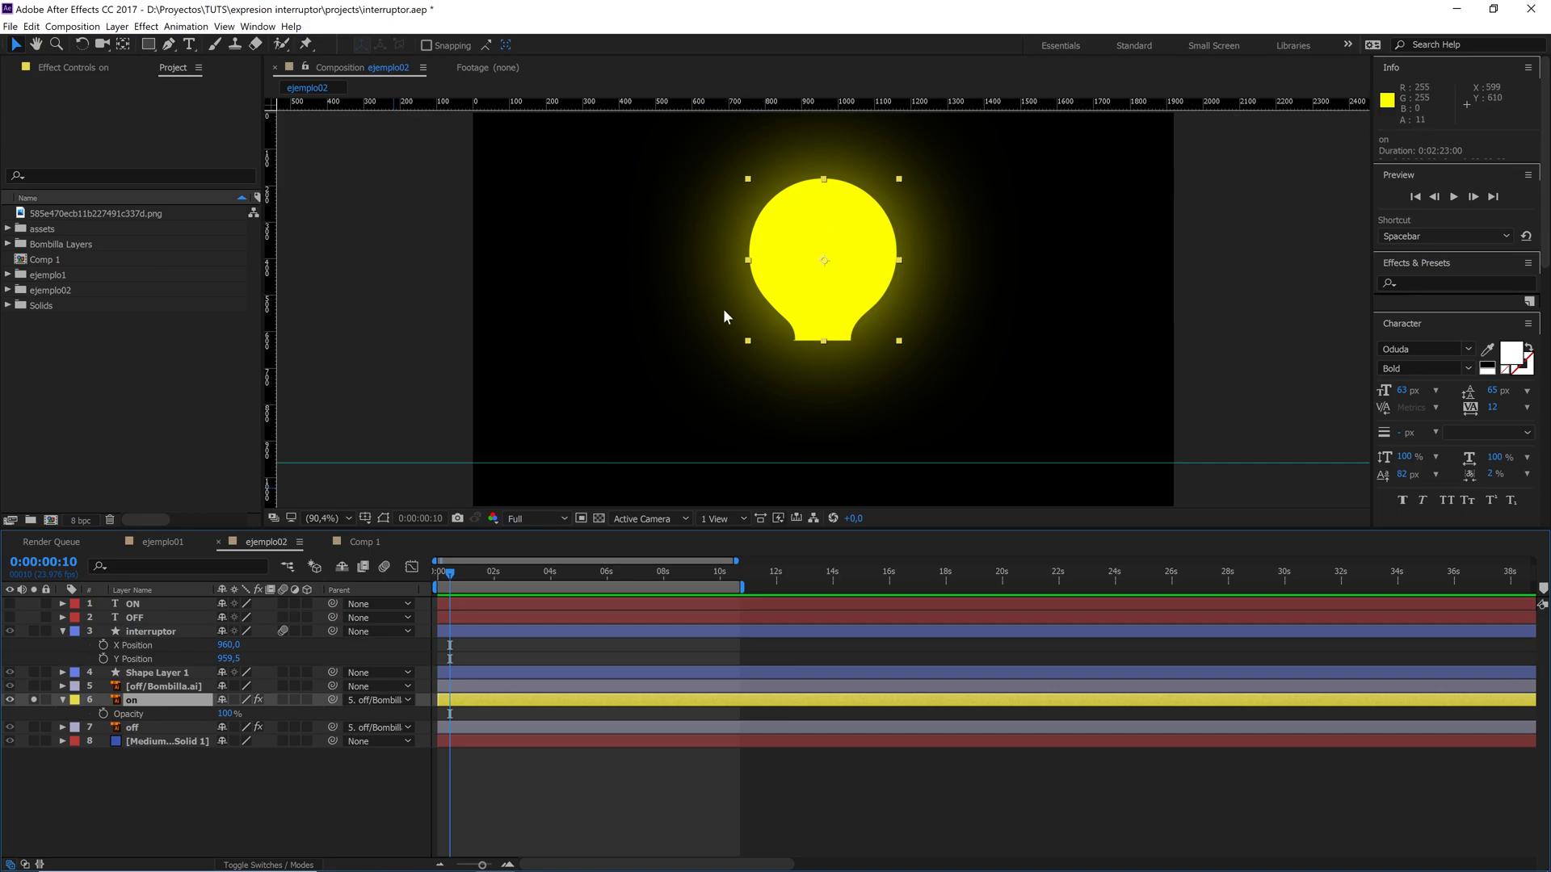
left_click(34, 700)
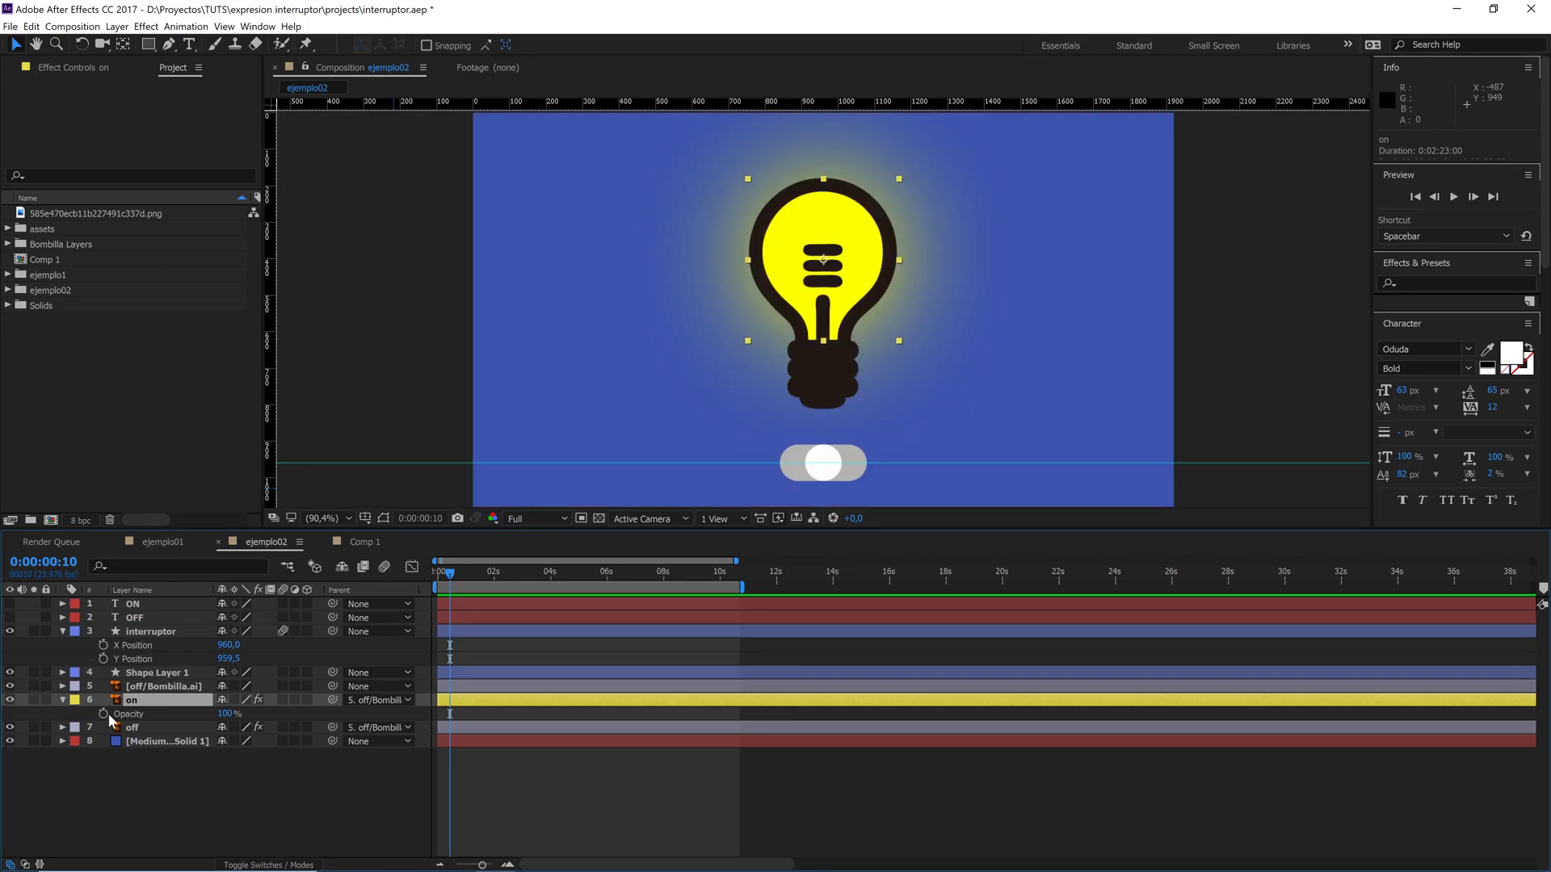
- Start the on layer's Opacity expression as if(interruptor X Position >960)
left_click(104, 714, "alt")
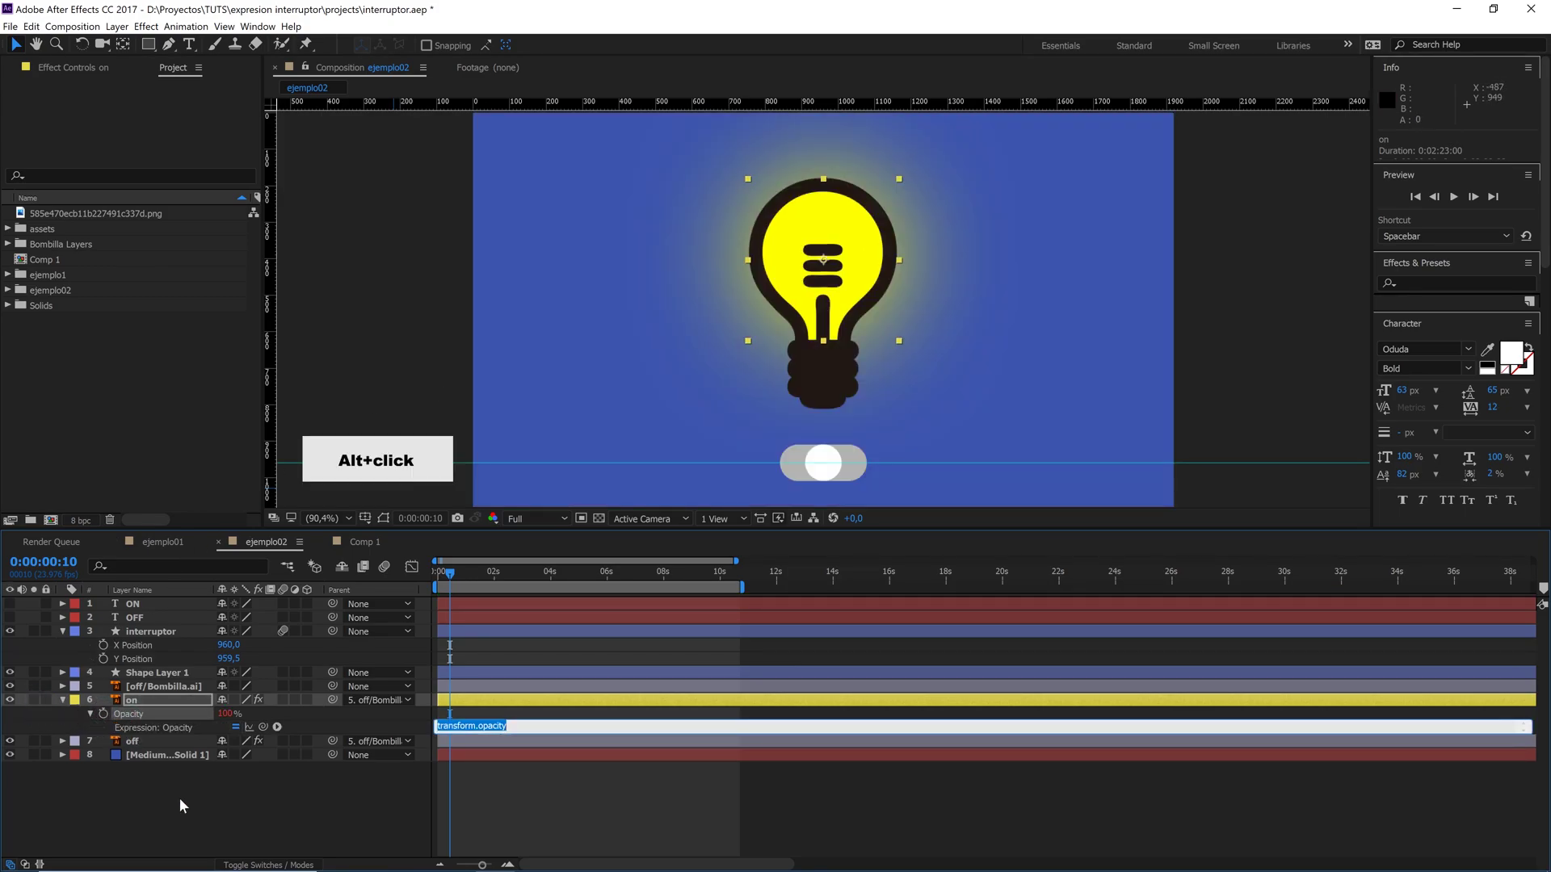
type("if")
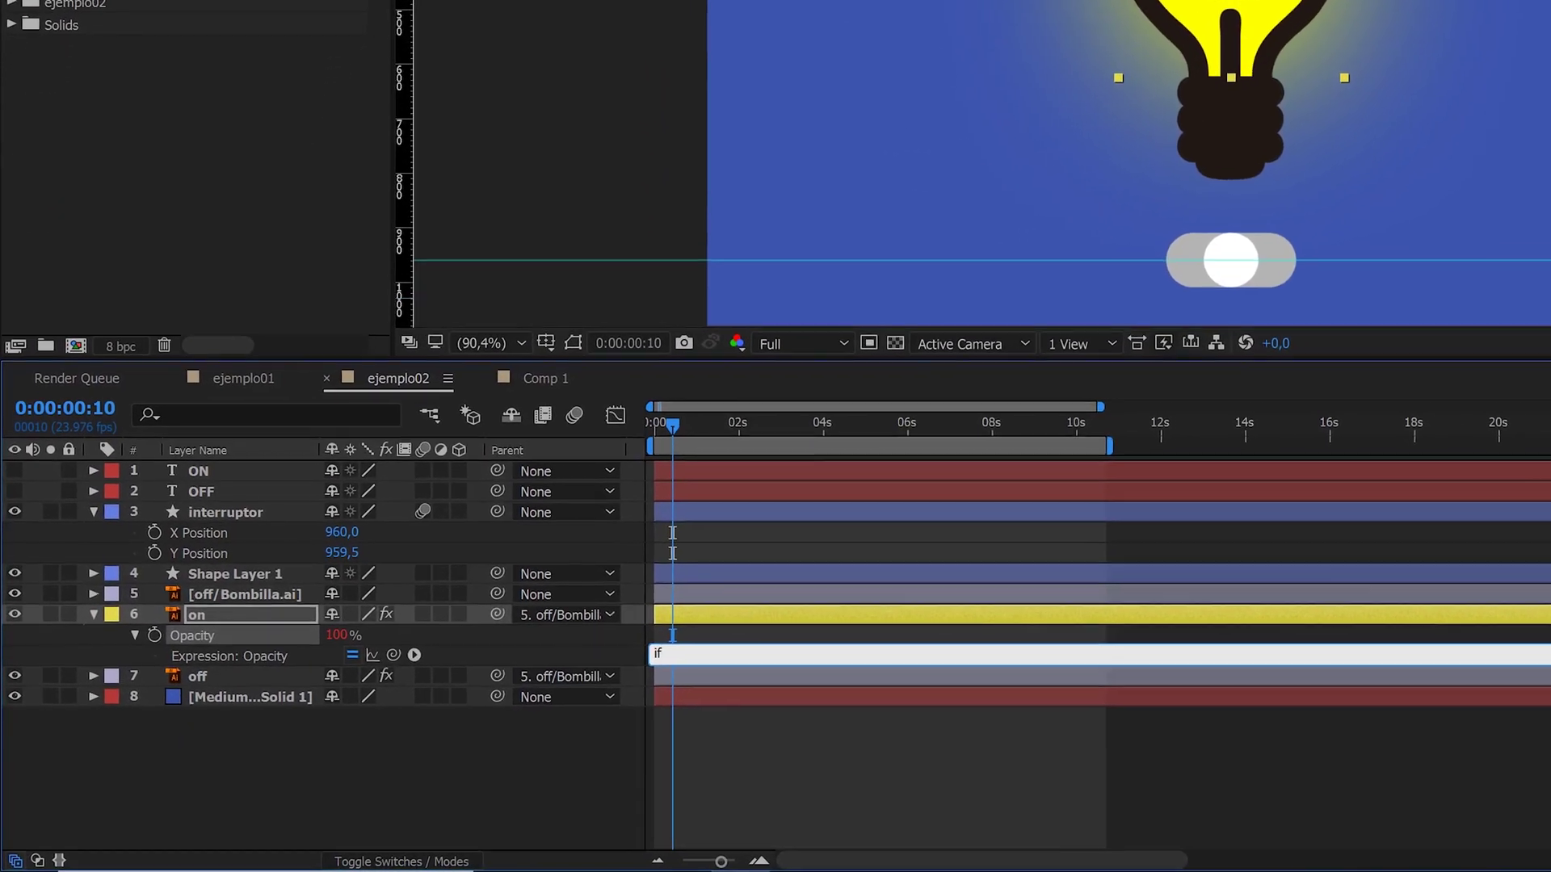
type("()")
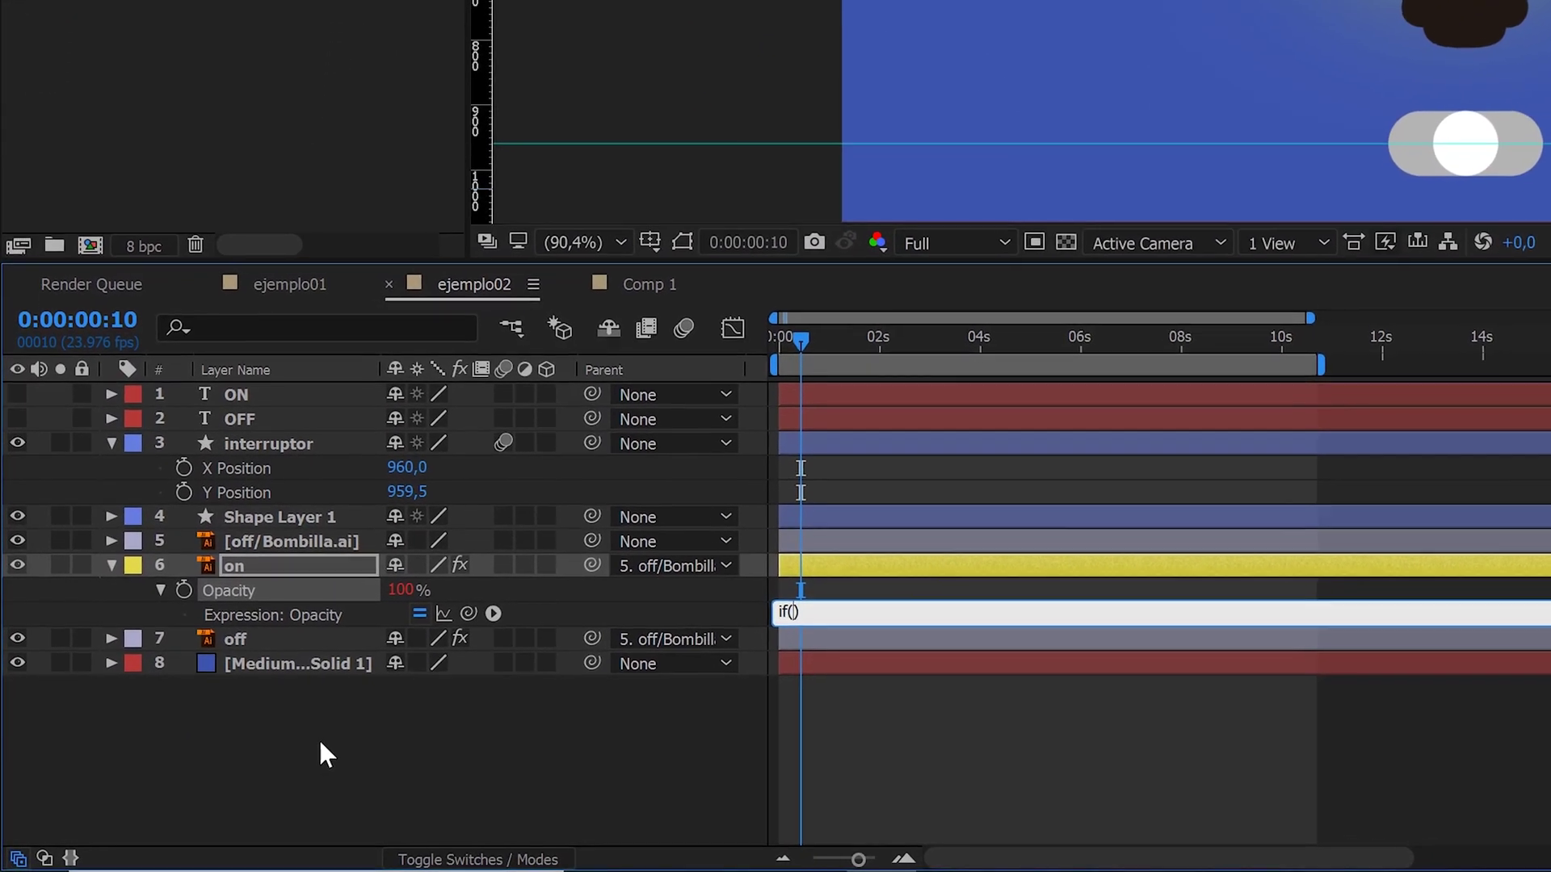
mouse_move(475, 611)
left_mouse_down()
mouse_move(246, 463)
mouse_move(257, 485)
left_mouse_up()
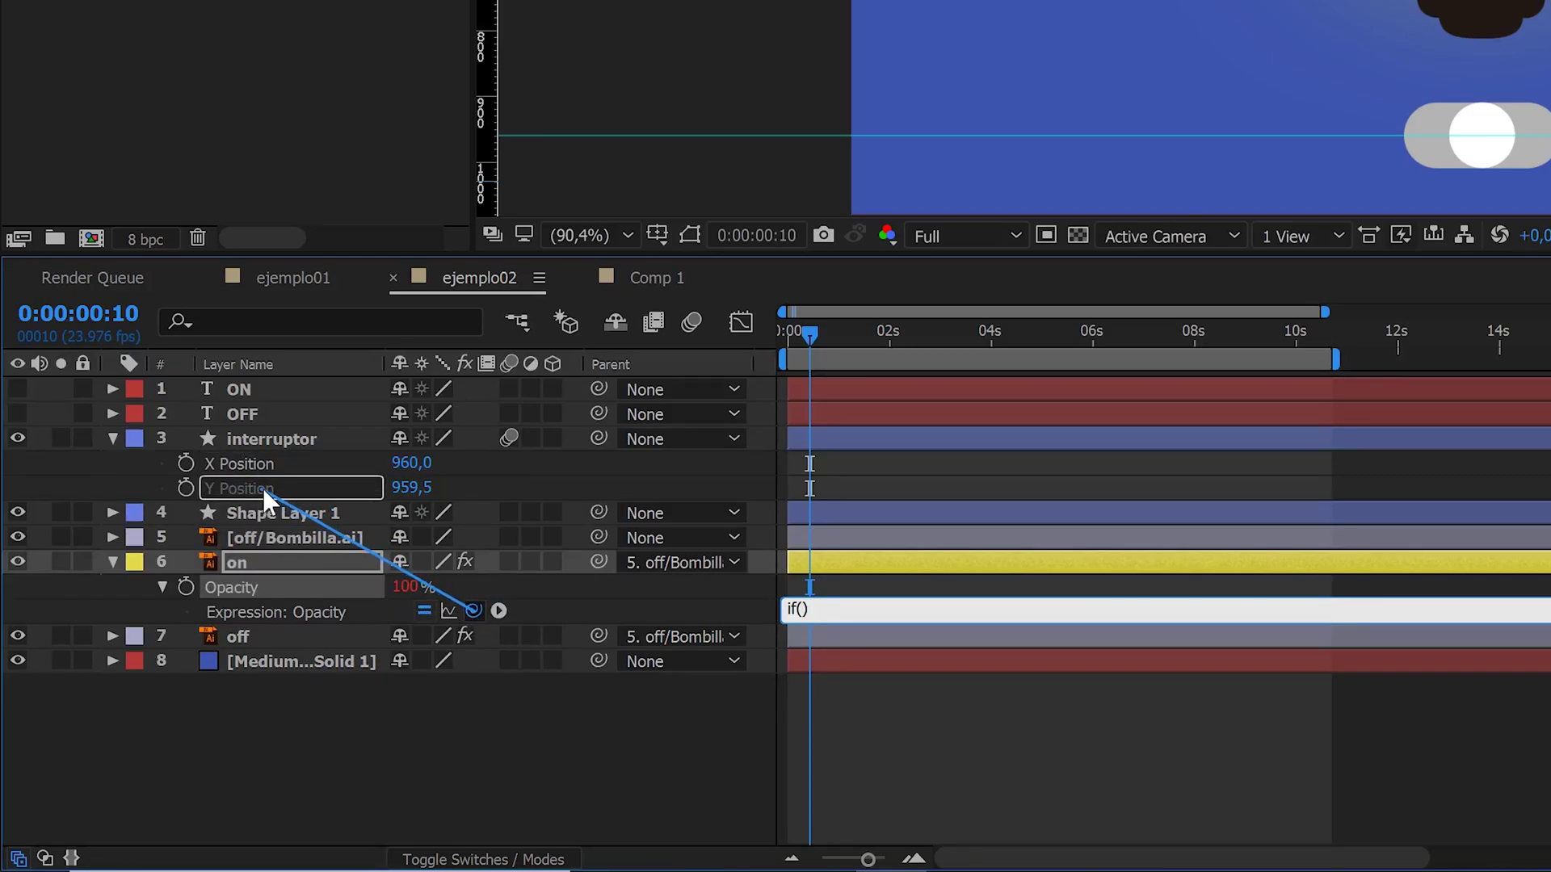
left_click_drag(257, 484, 241, 464)
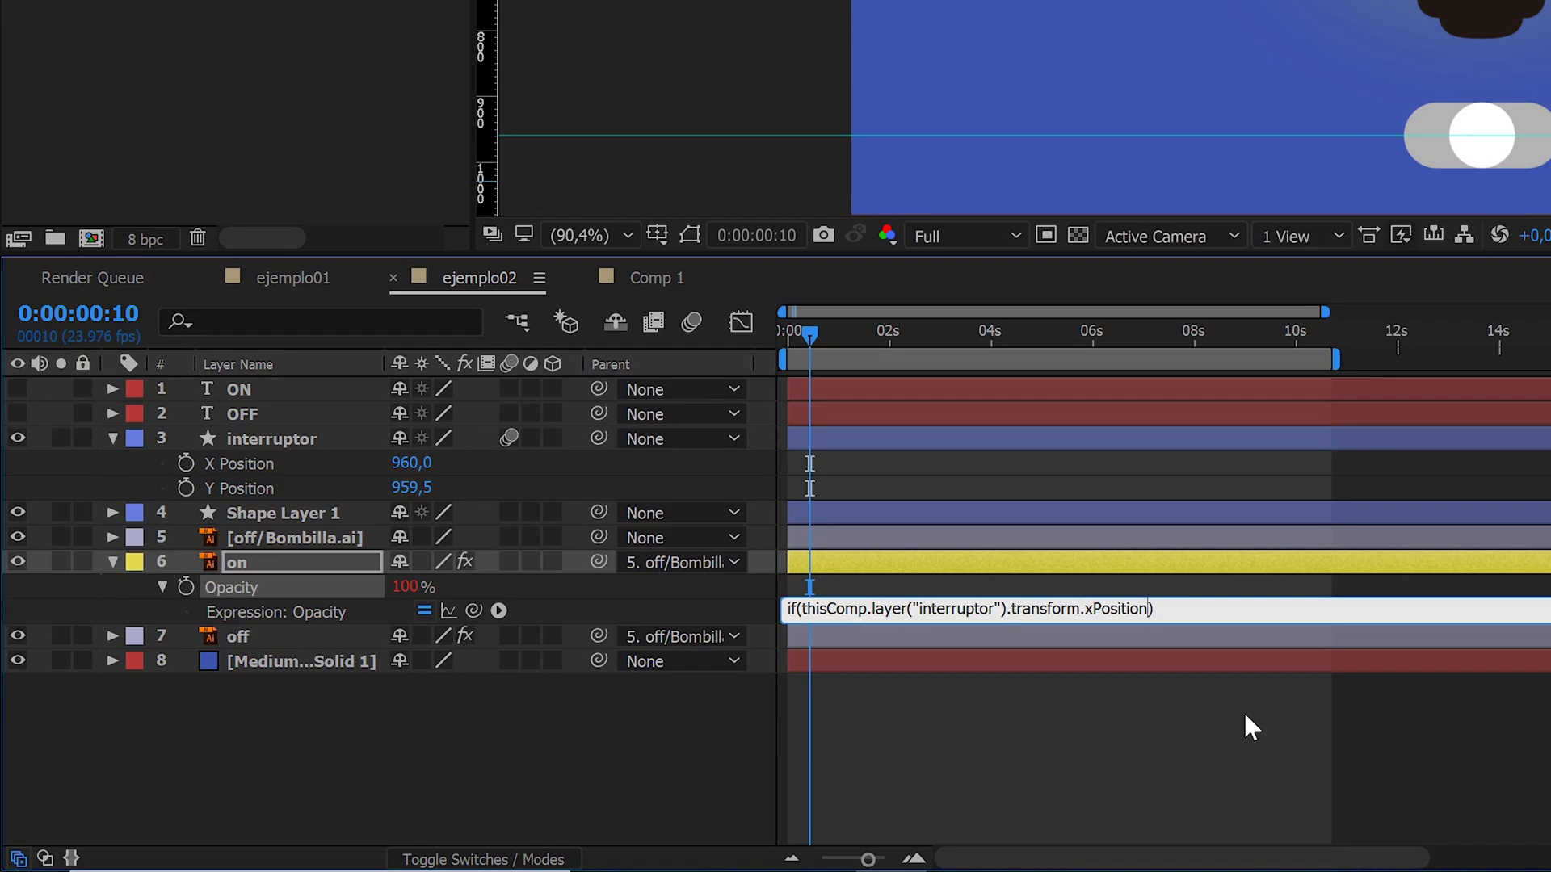
type(">")
type("960")
- Complete the expression with {100}else{0} and commit it
type("100")
left_click(1233, 608)
type("lse")
type("{}")
key("Left")
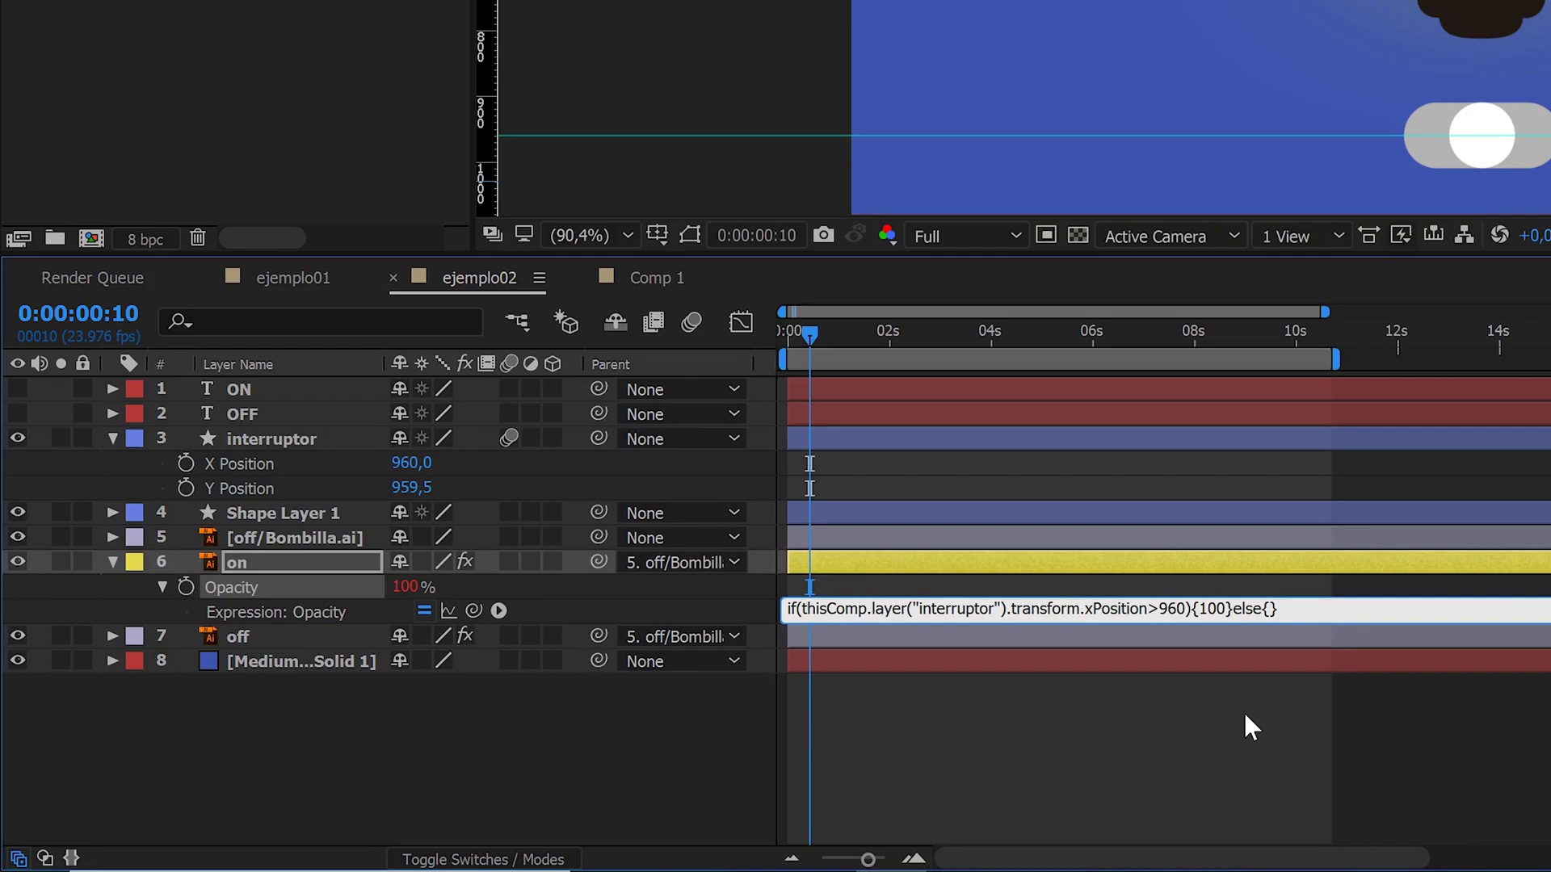
type("0")
left_click(1257, 710)
left_click(1341, 609)
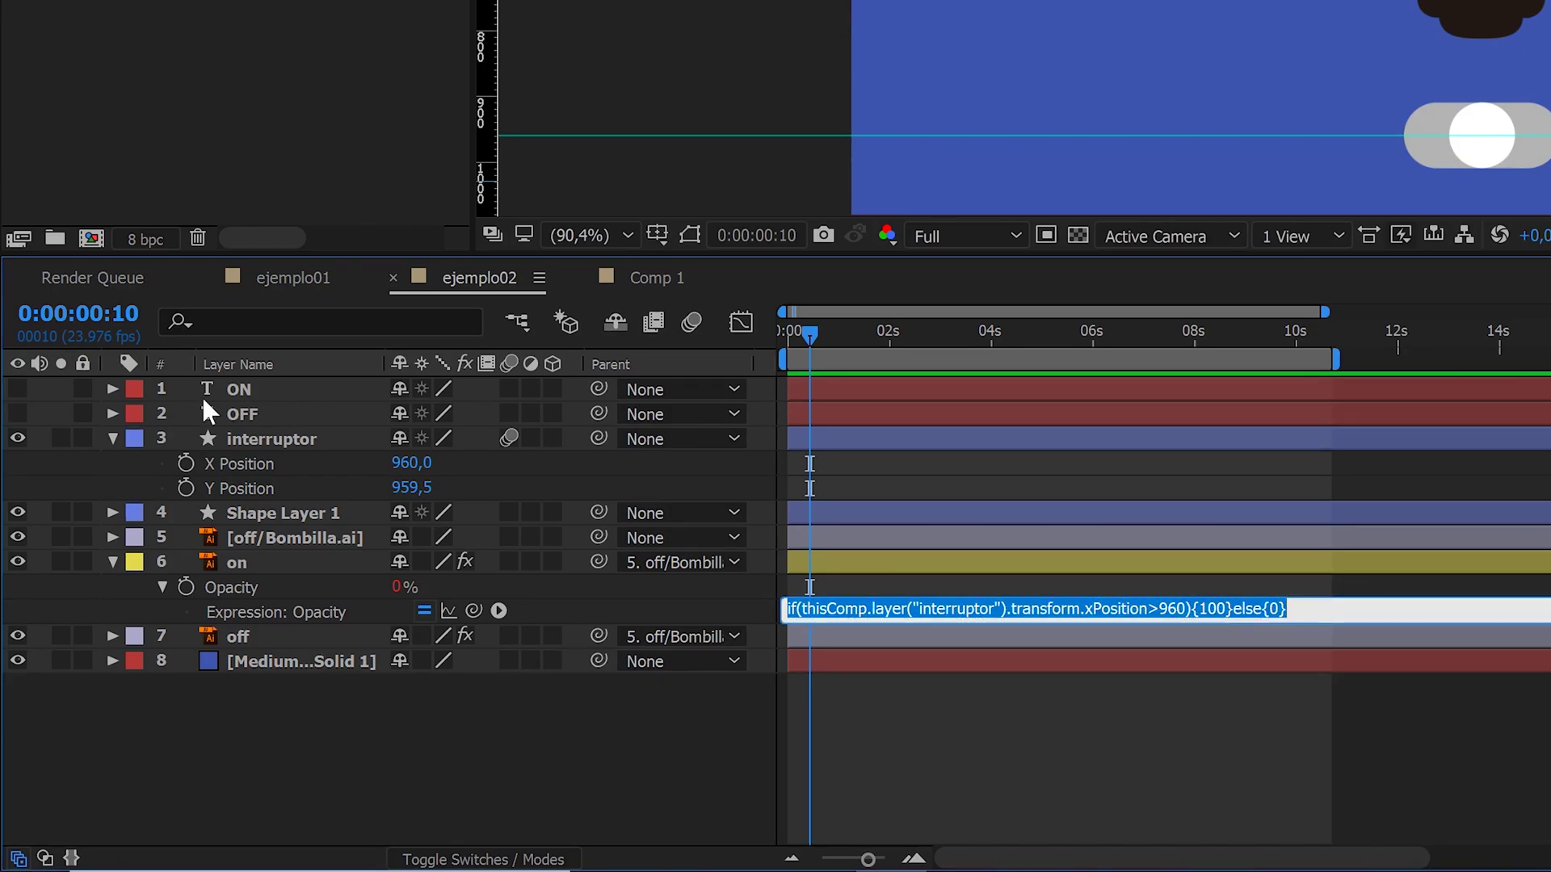
left_click(242, 443)
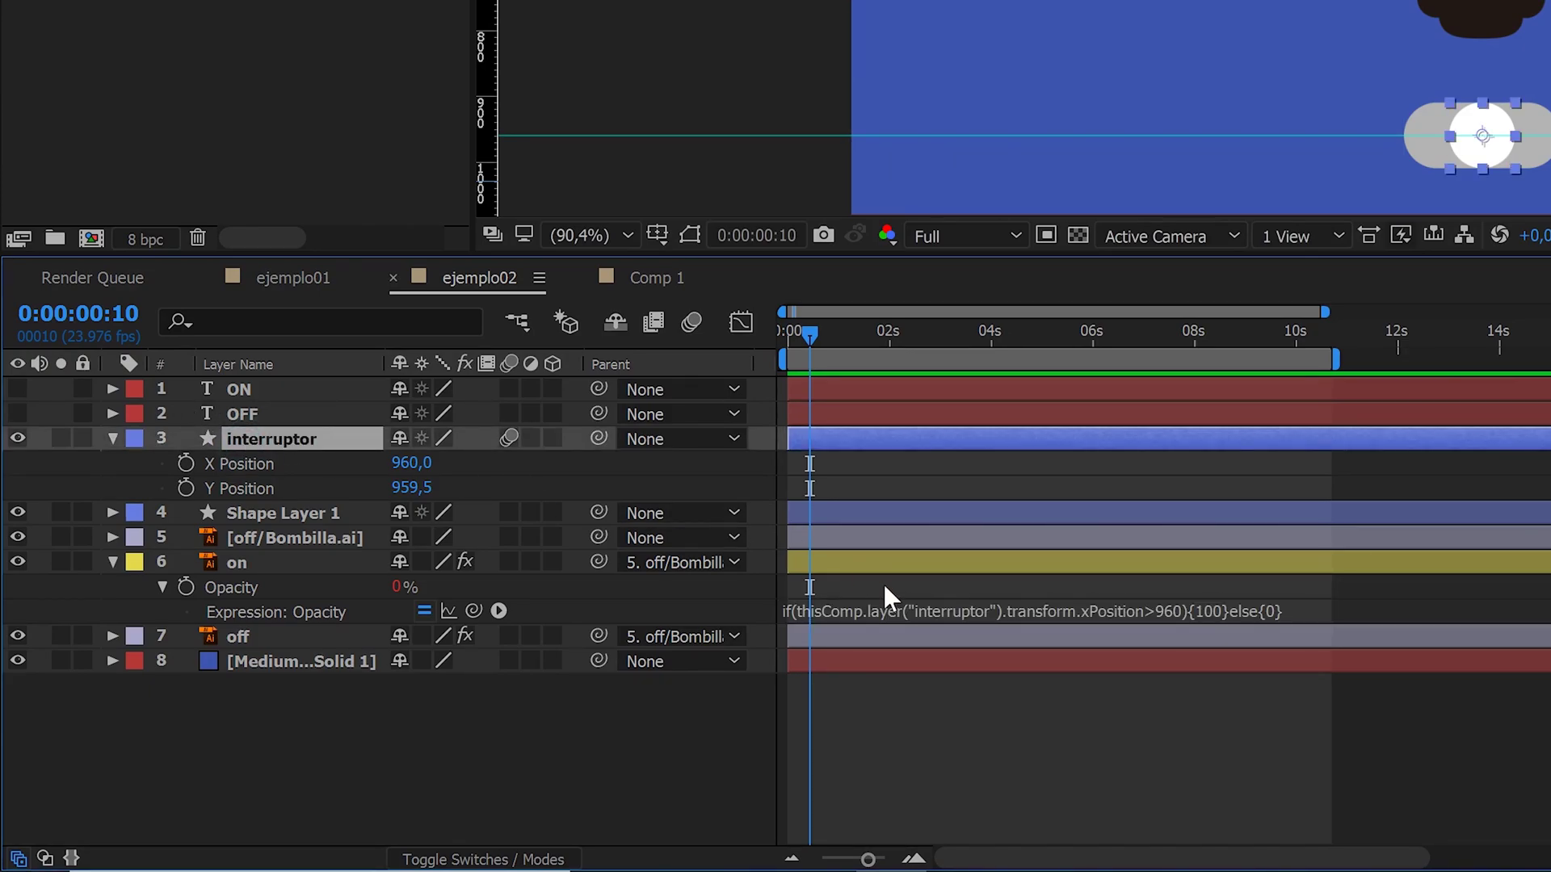
left_click(1031, 610)
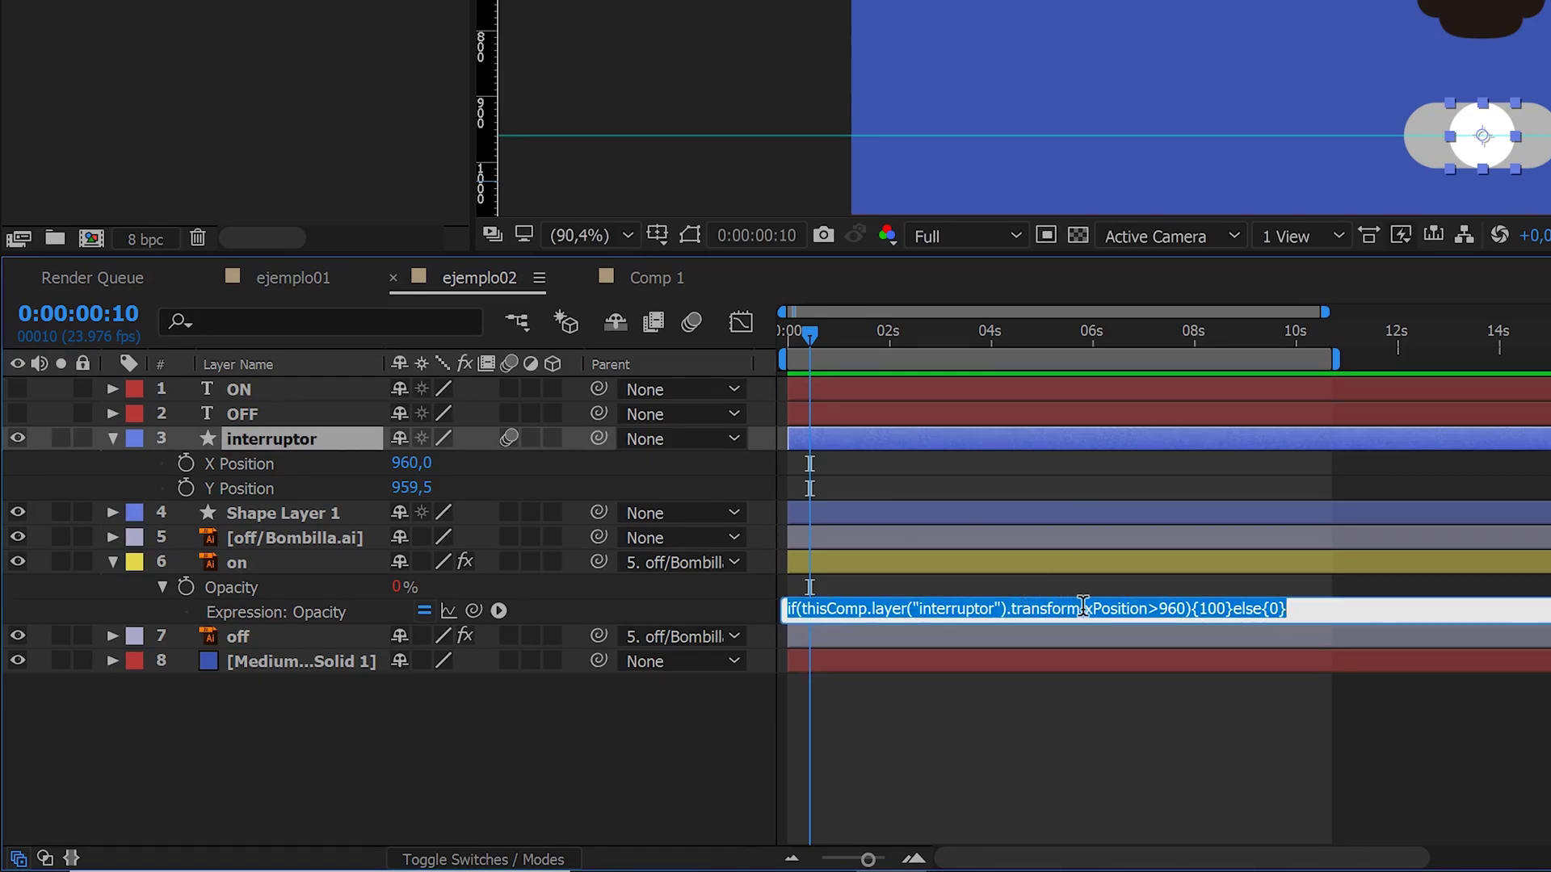
left_click_drag(1048, 610, 1185, 630)
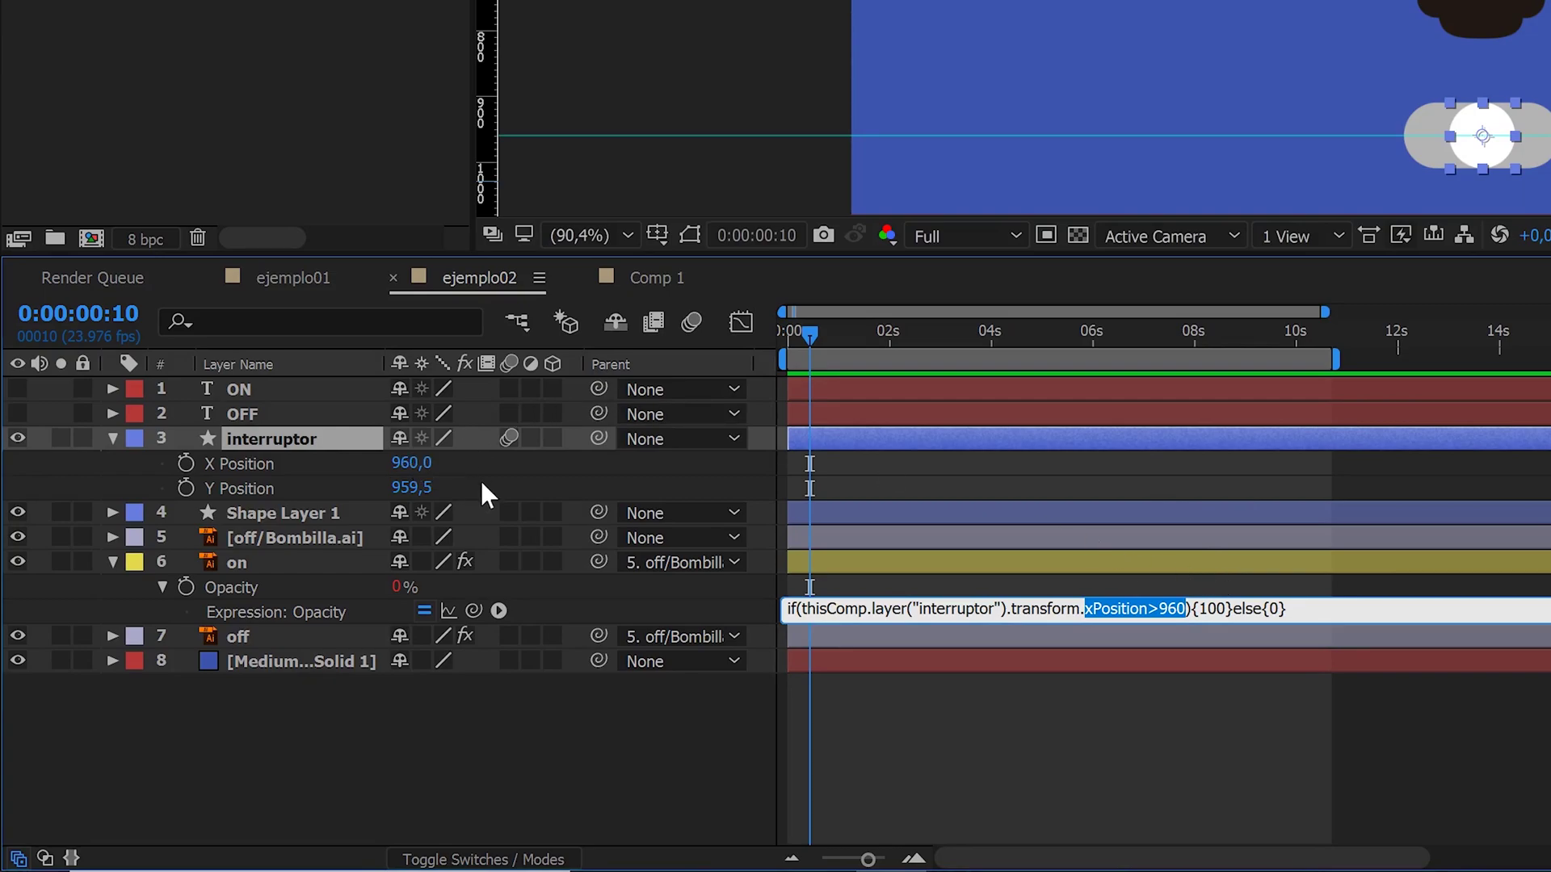
left_click(445, 458)
mouse_move(413, 462)
left_mouse_down()
mouse_move(327, 478)
mouse_move(360, 494)
left_mouse_up()
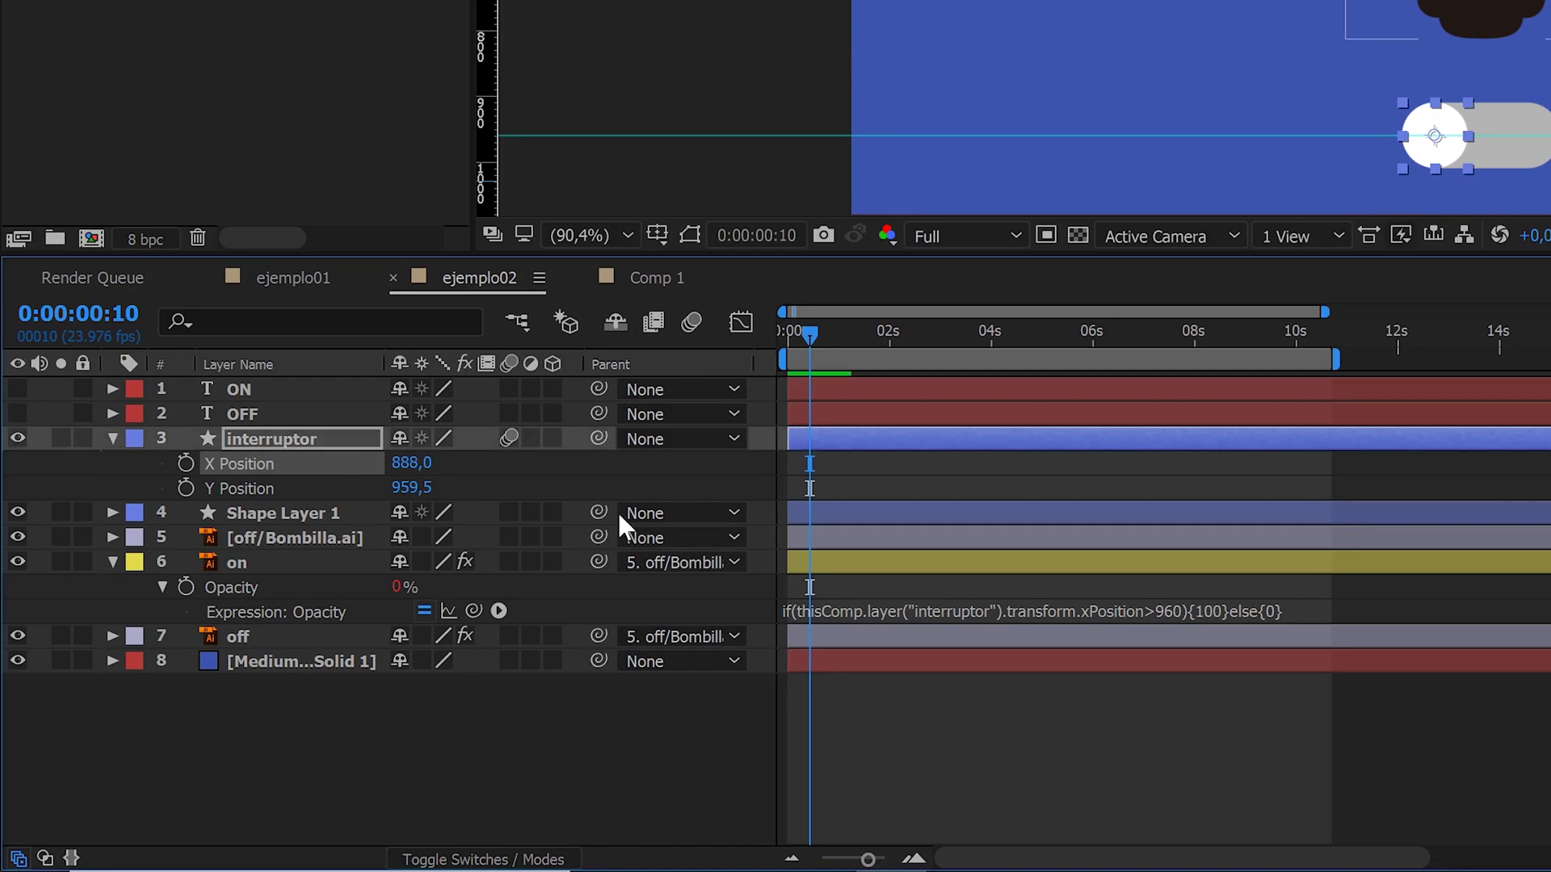
left_click_drag(396, 462, 426, 486)
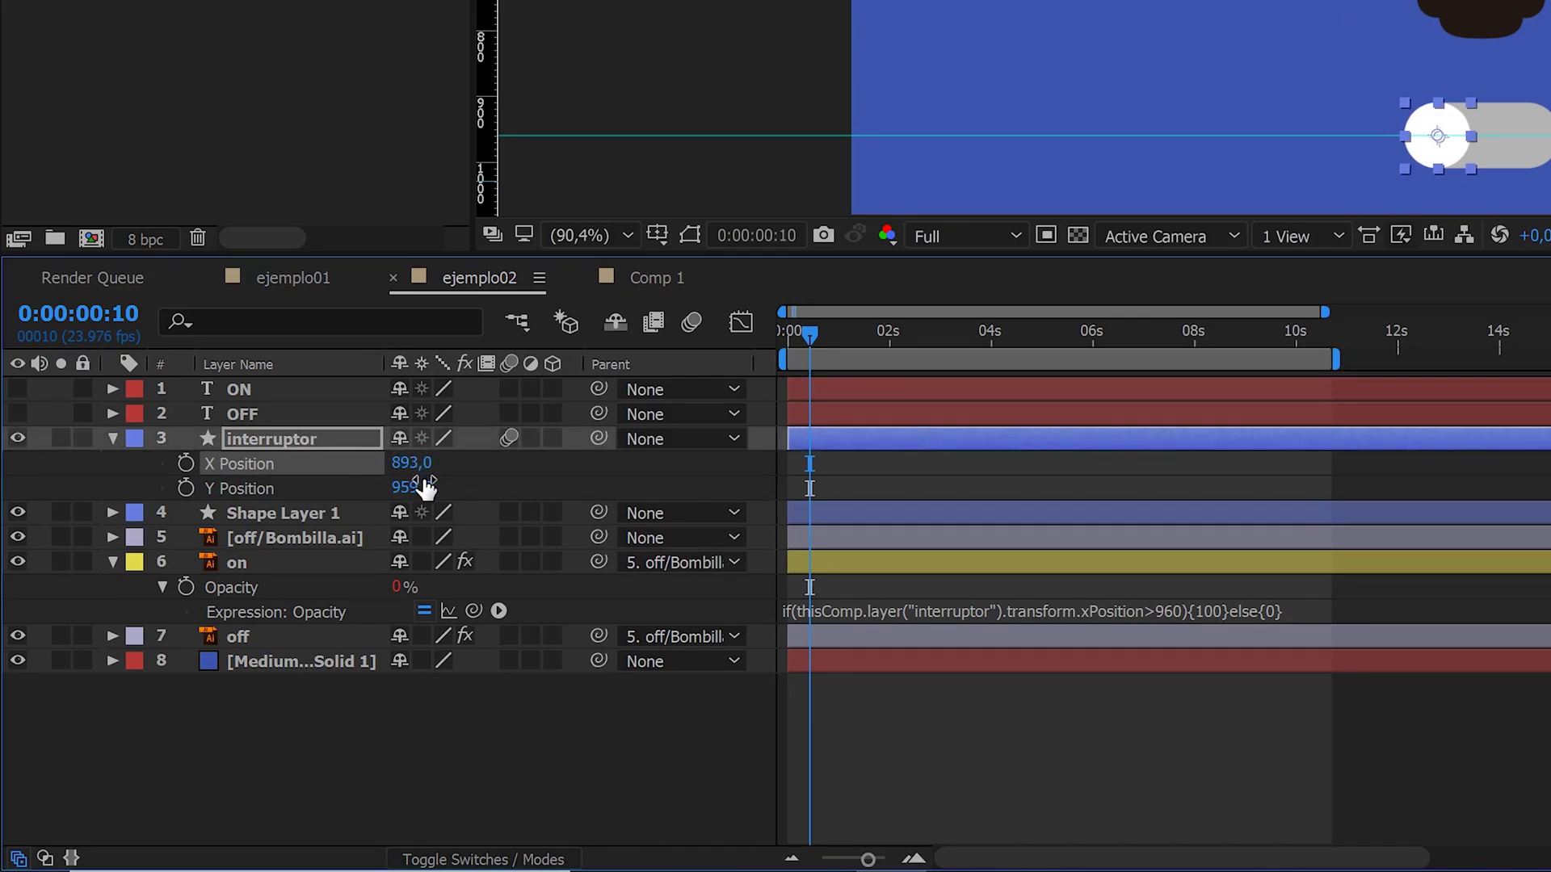
left_click(1150, 604)
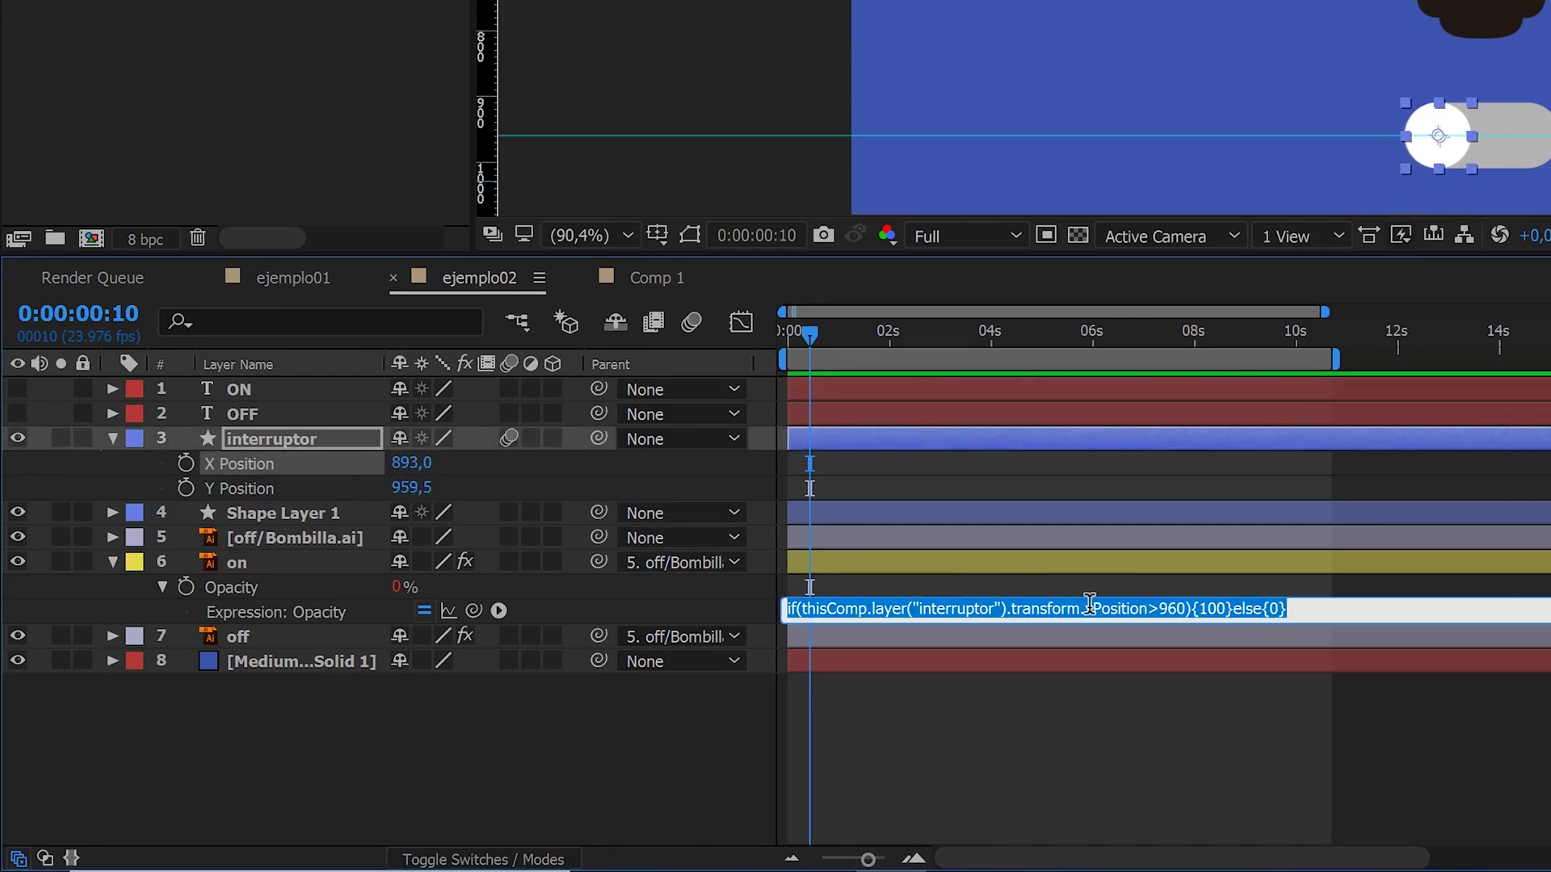
left_click_drag(1084, 610, 1185, 647)
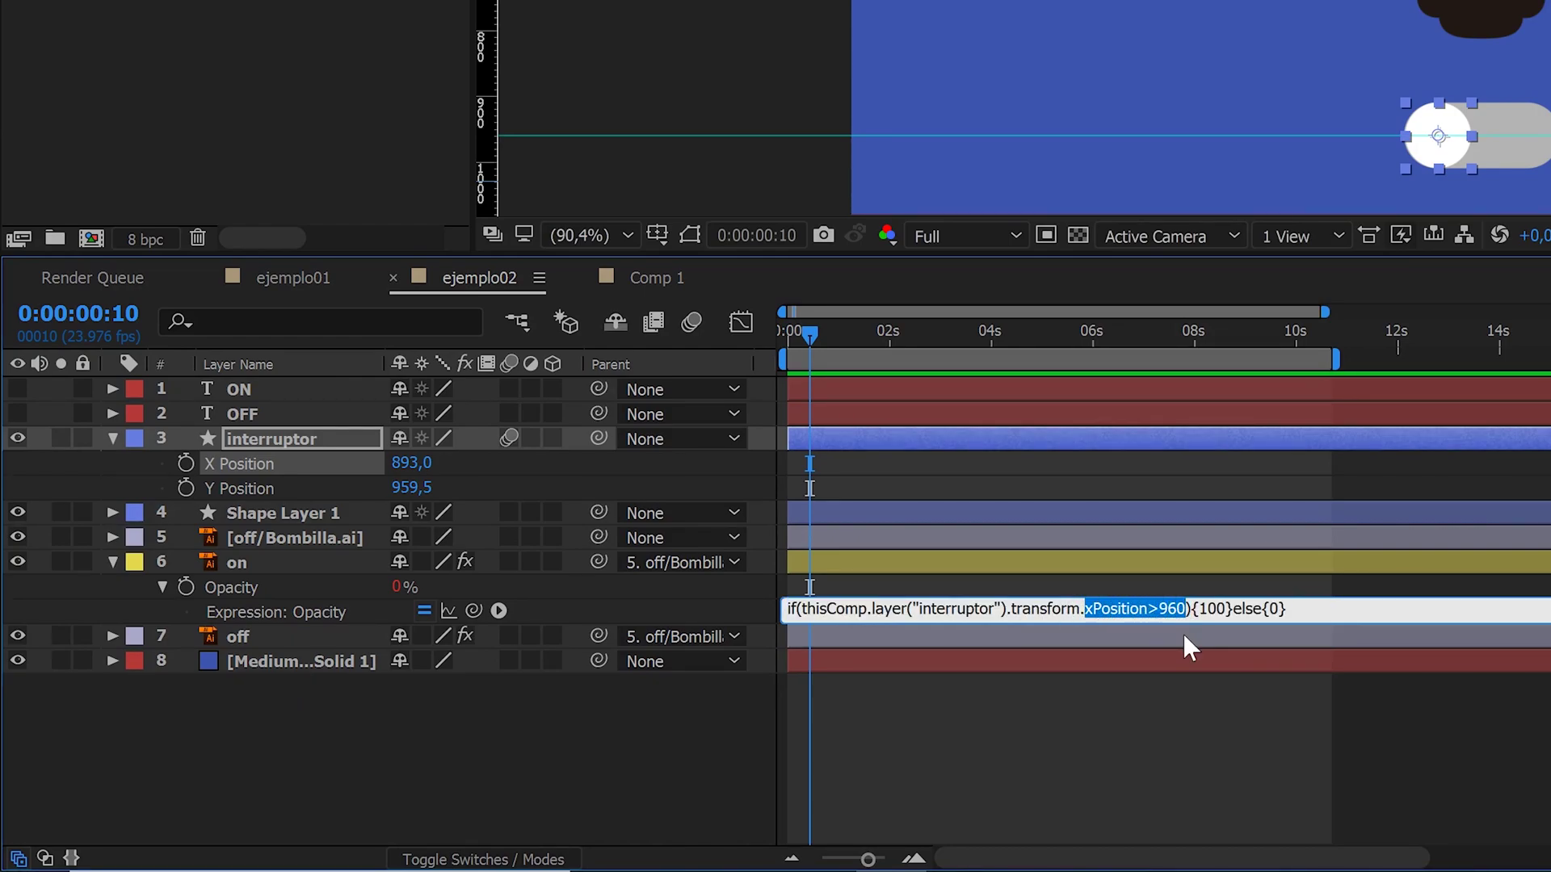
left_click_drag(1198, 610, 1226, 615)
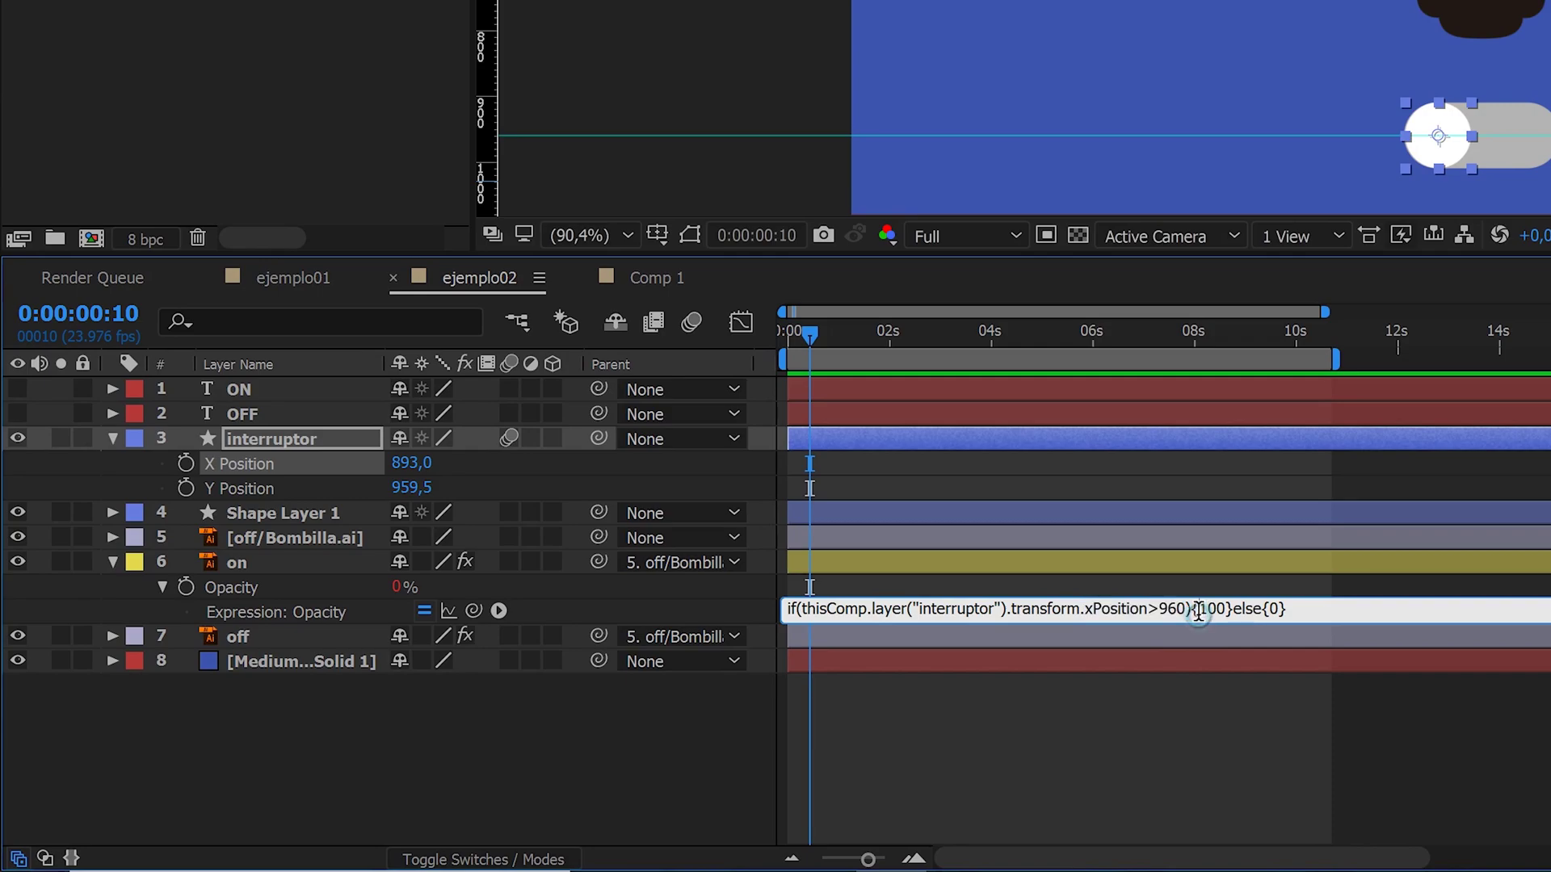
left_click(1142, 568)
left_click(1171, 611)
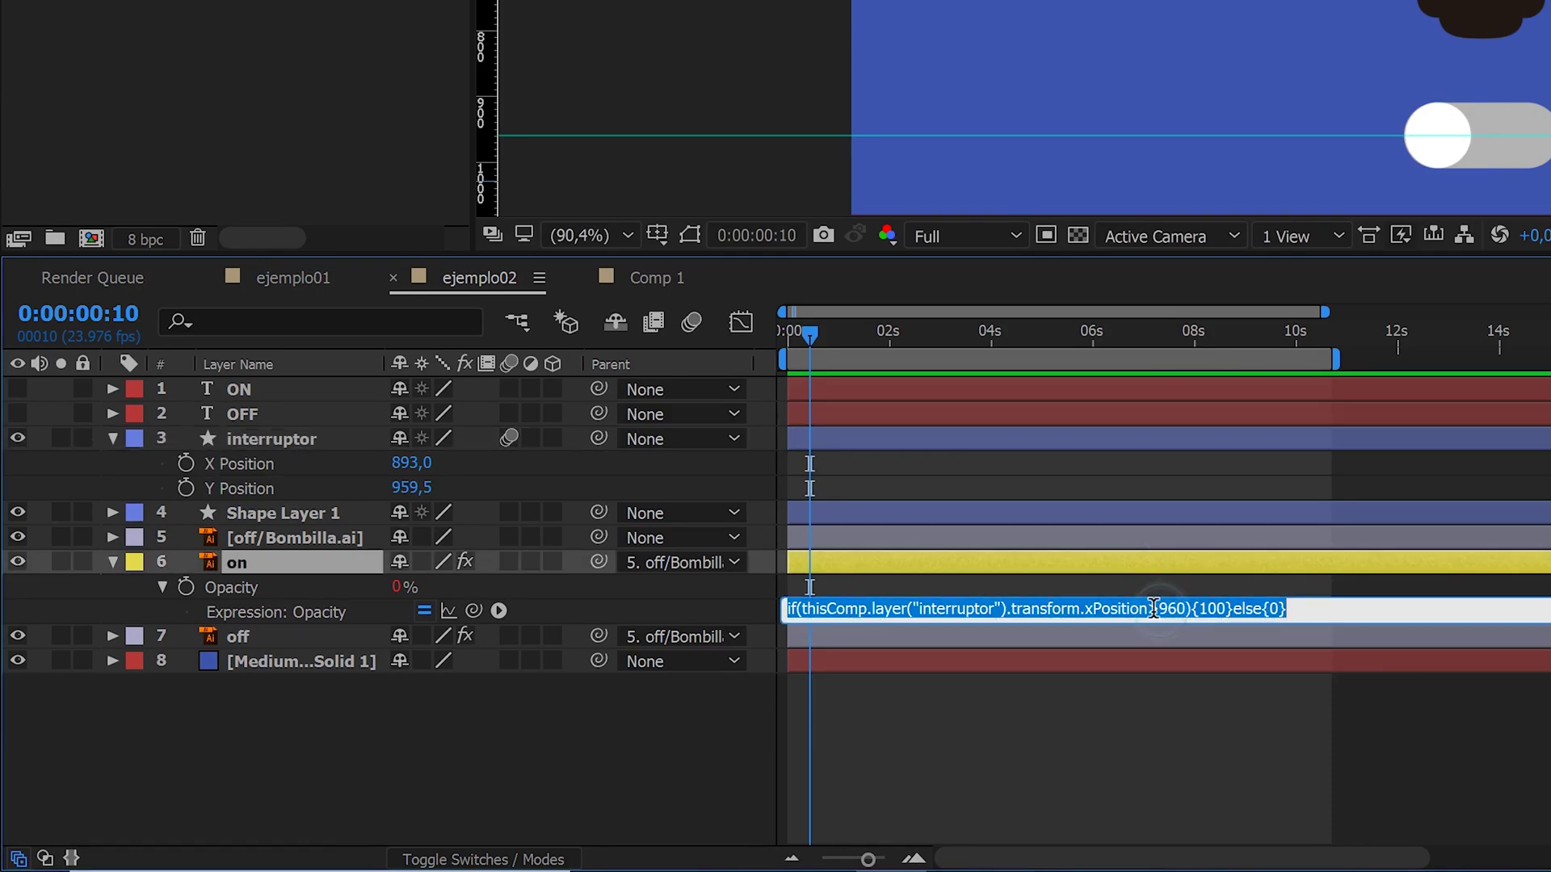
left_click_drag(1148, 611, 1192, 616)
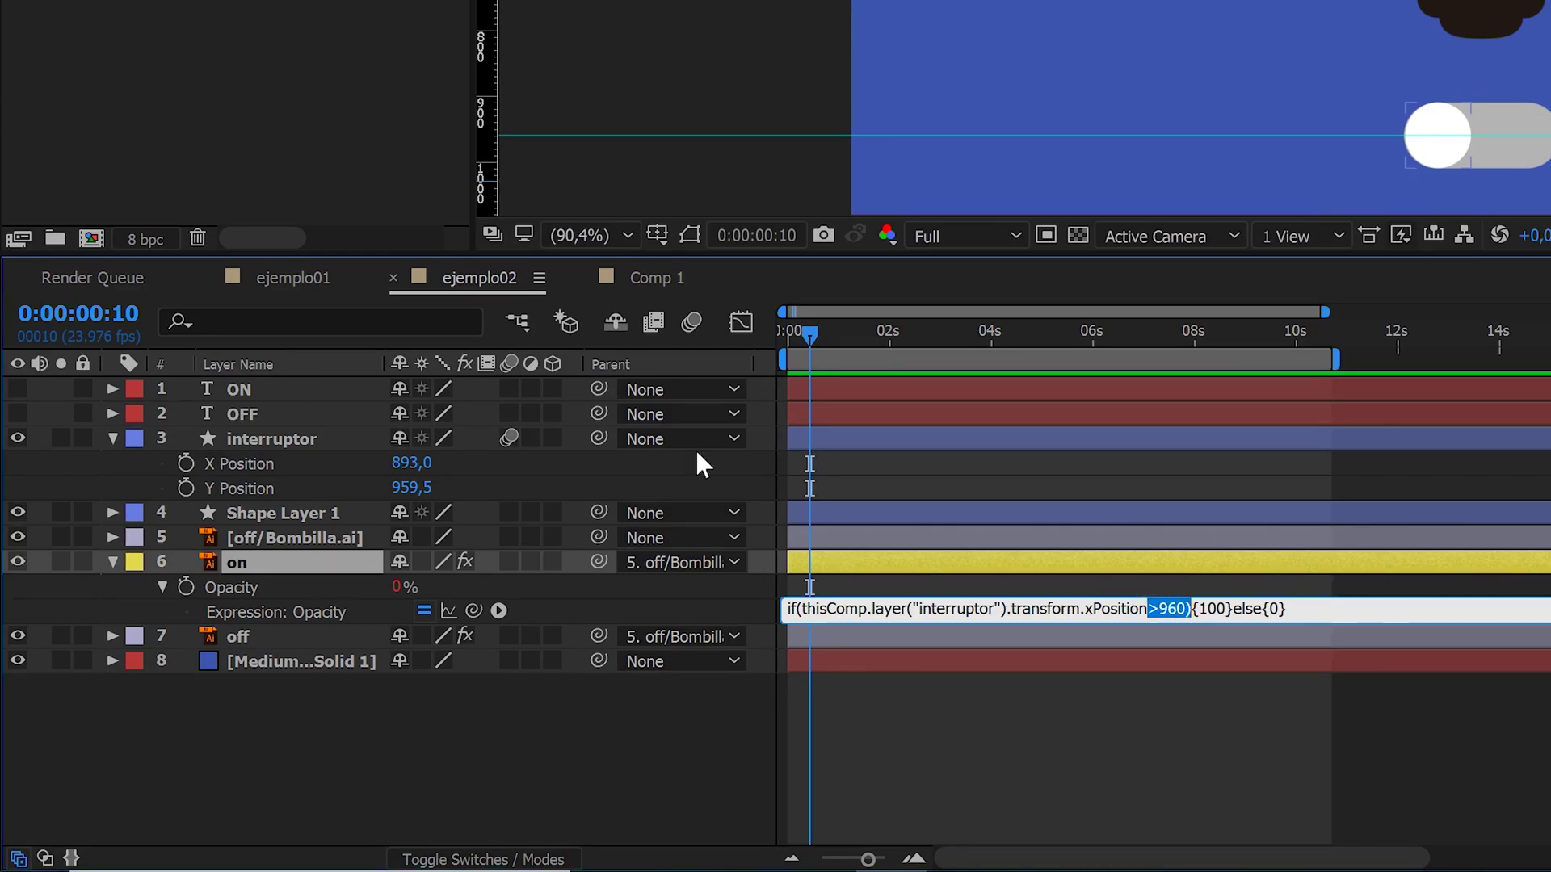
double_click(1273, 609)
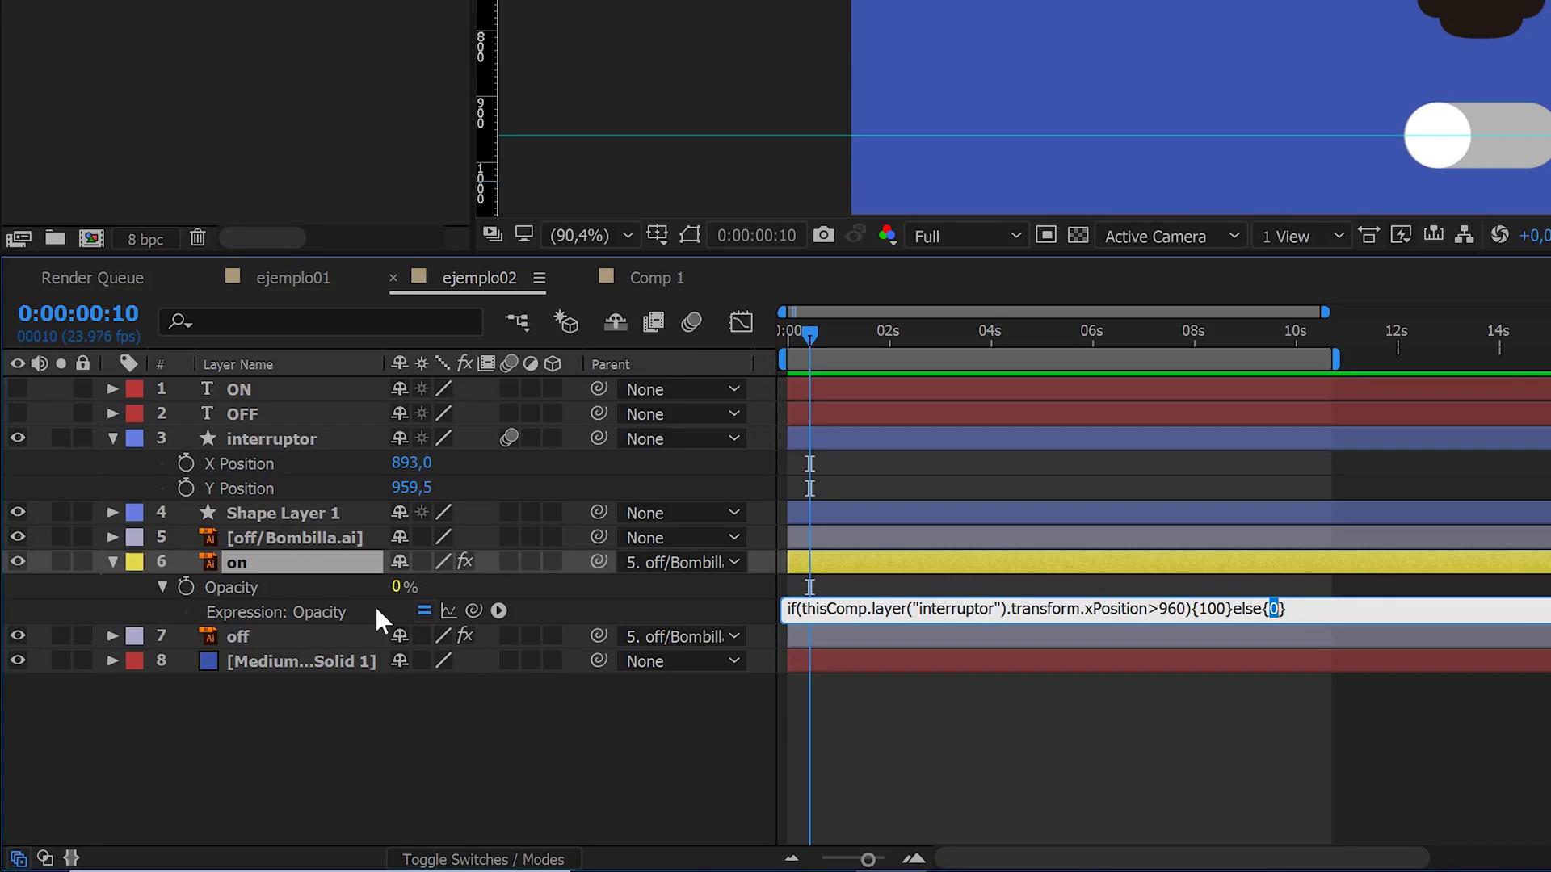
left_click(271, 703)
left_click(244, 632)
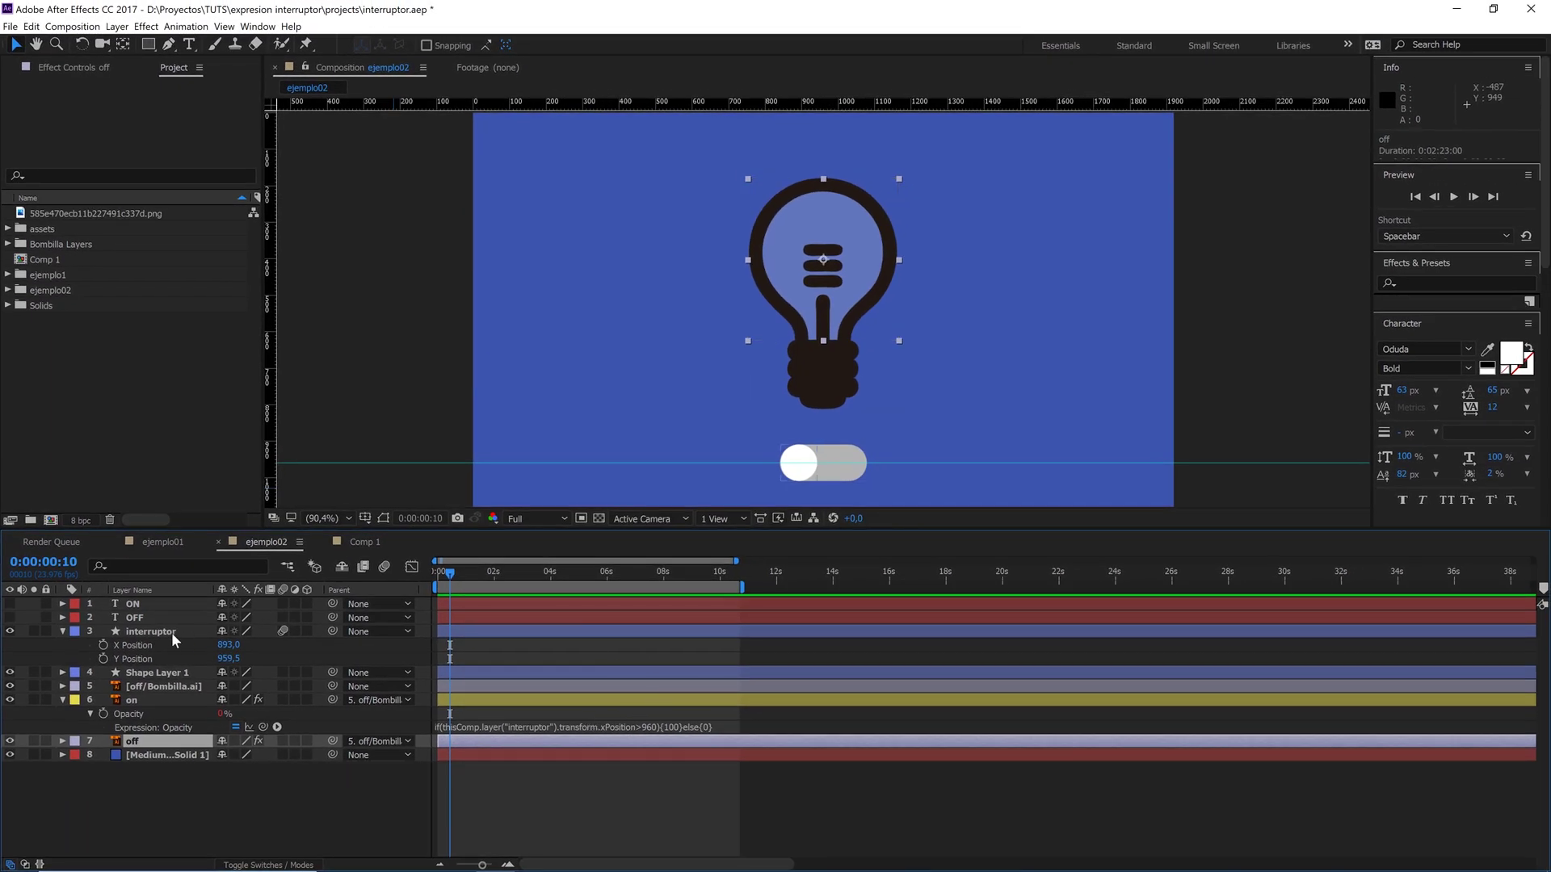
left_click(172, 634)
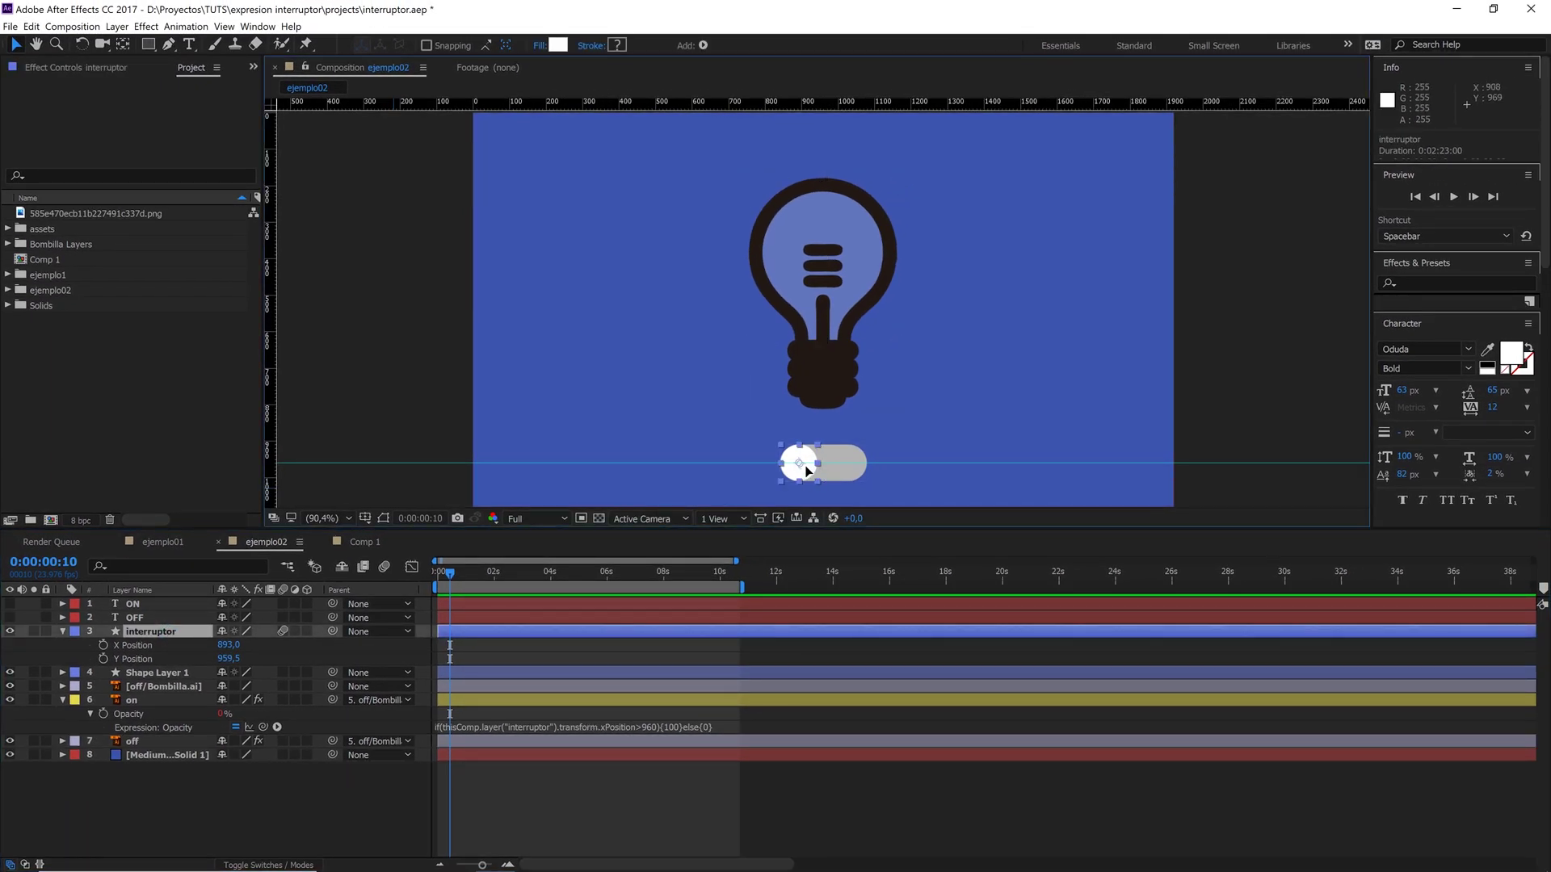
left_click_drag(807, 471, 809, 471)
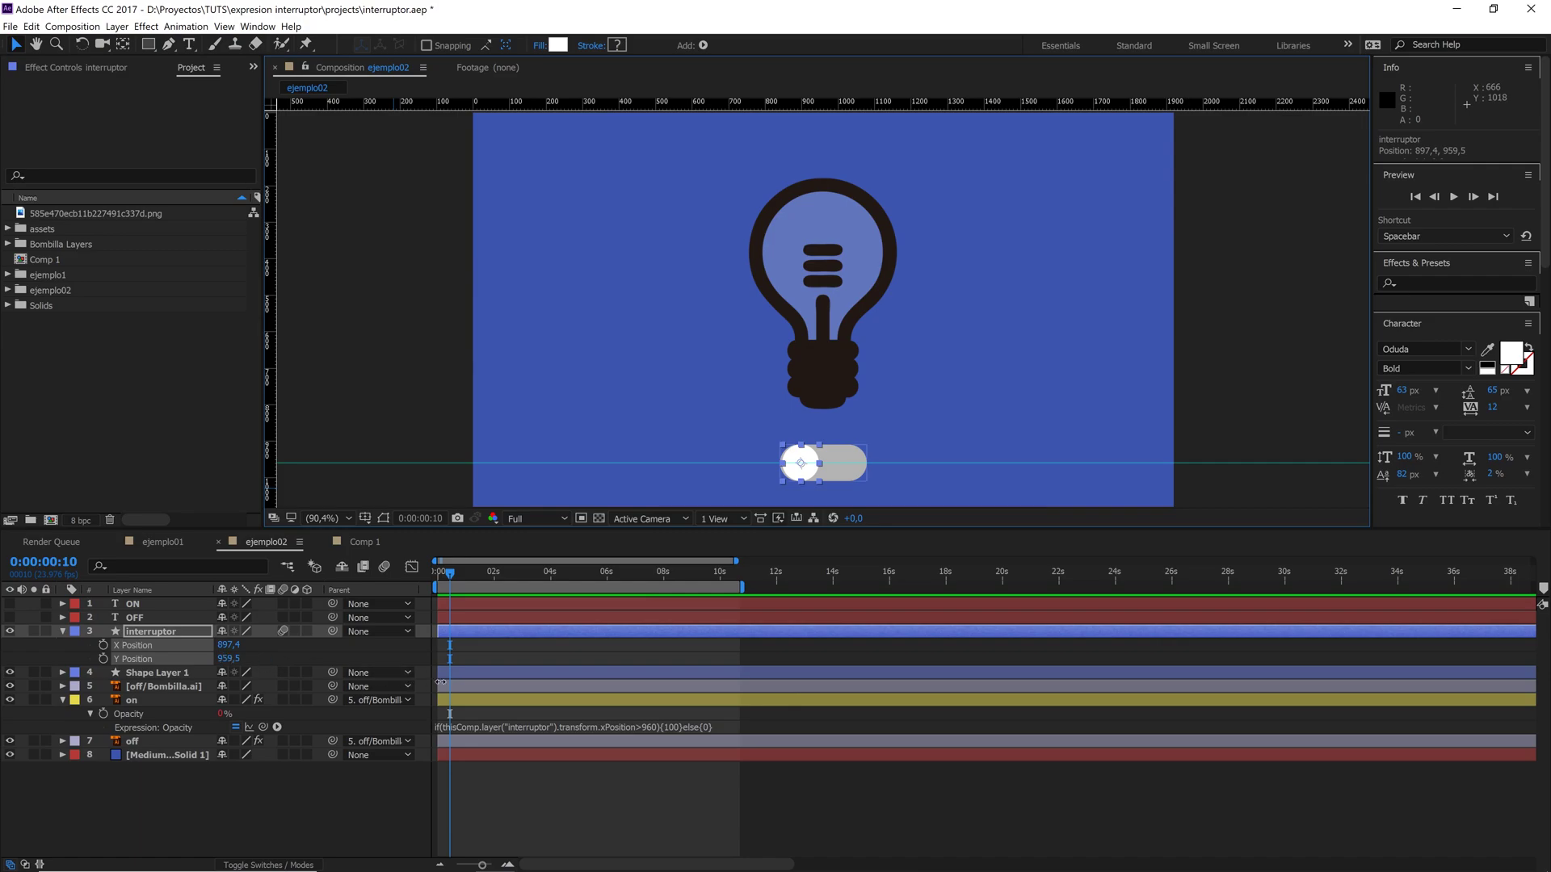
left_click(638, 725)
left_click_drag(638, 725, 658, 727)
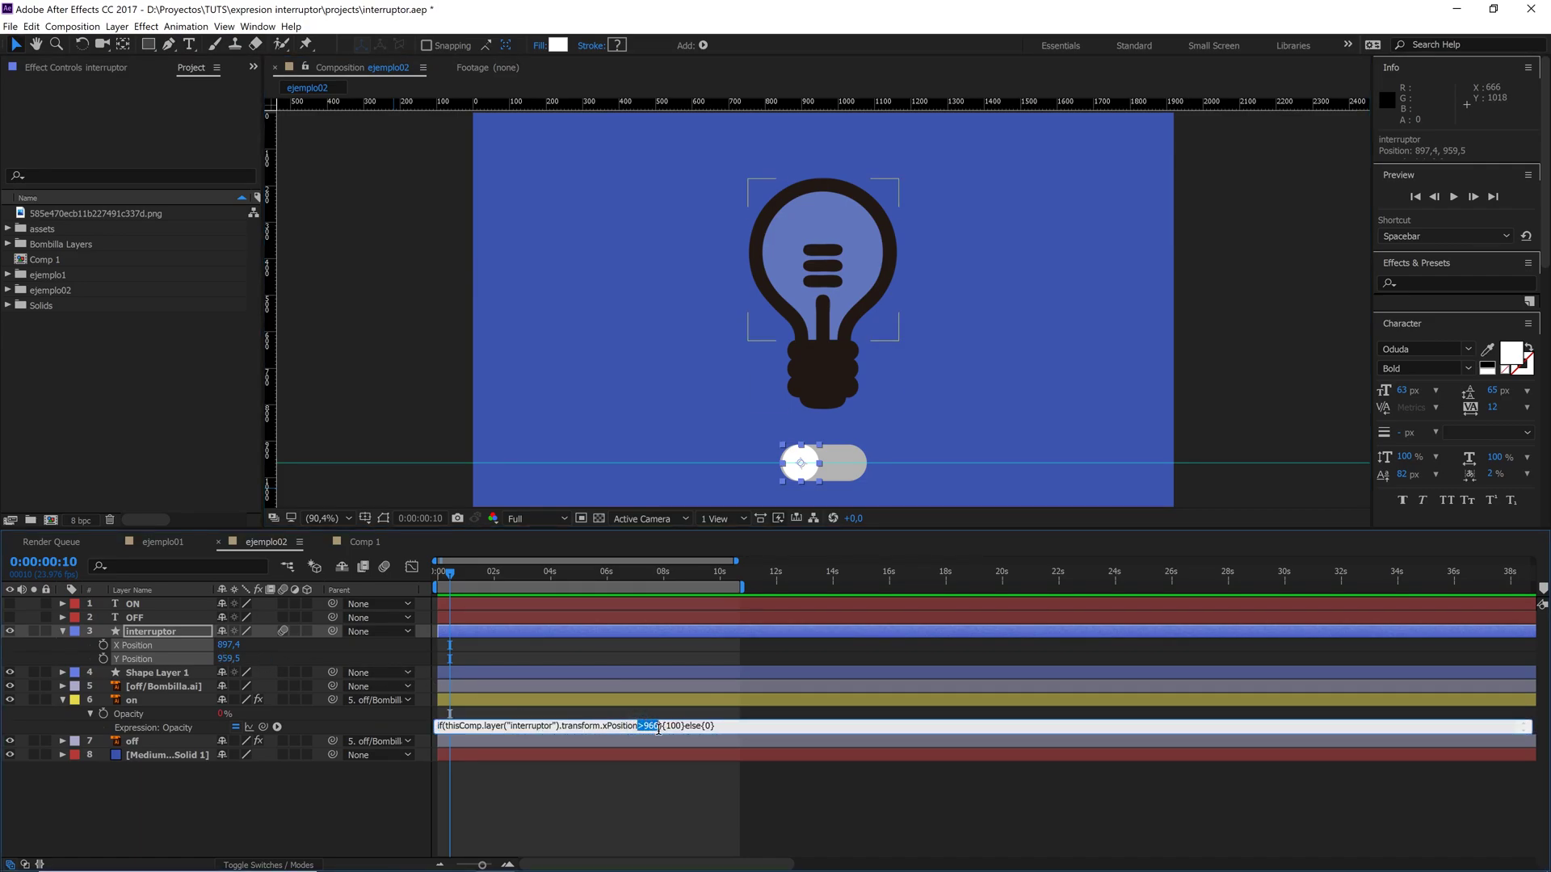
left_click(151, 700)
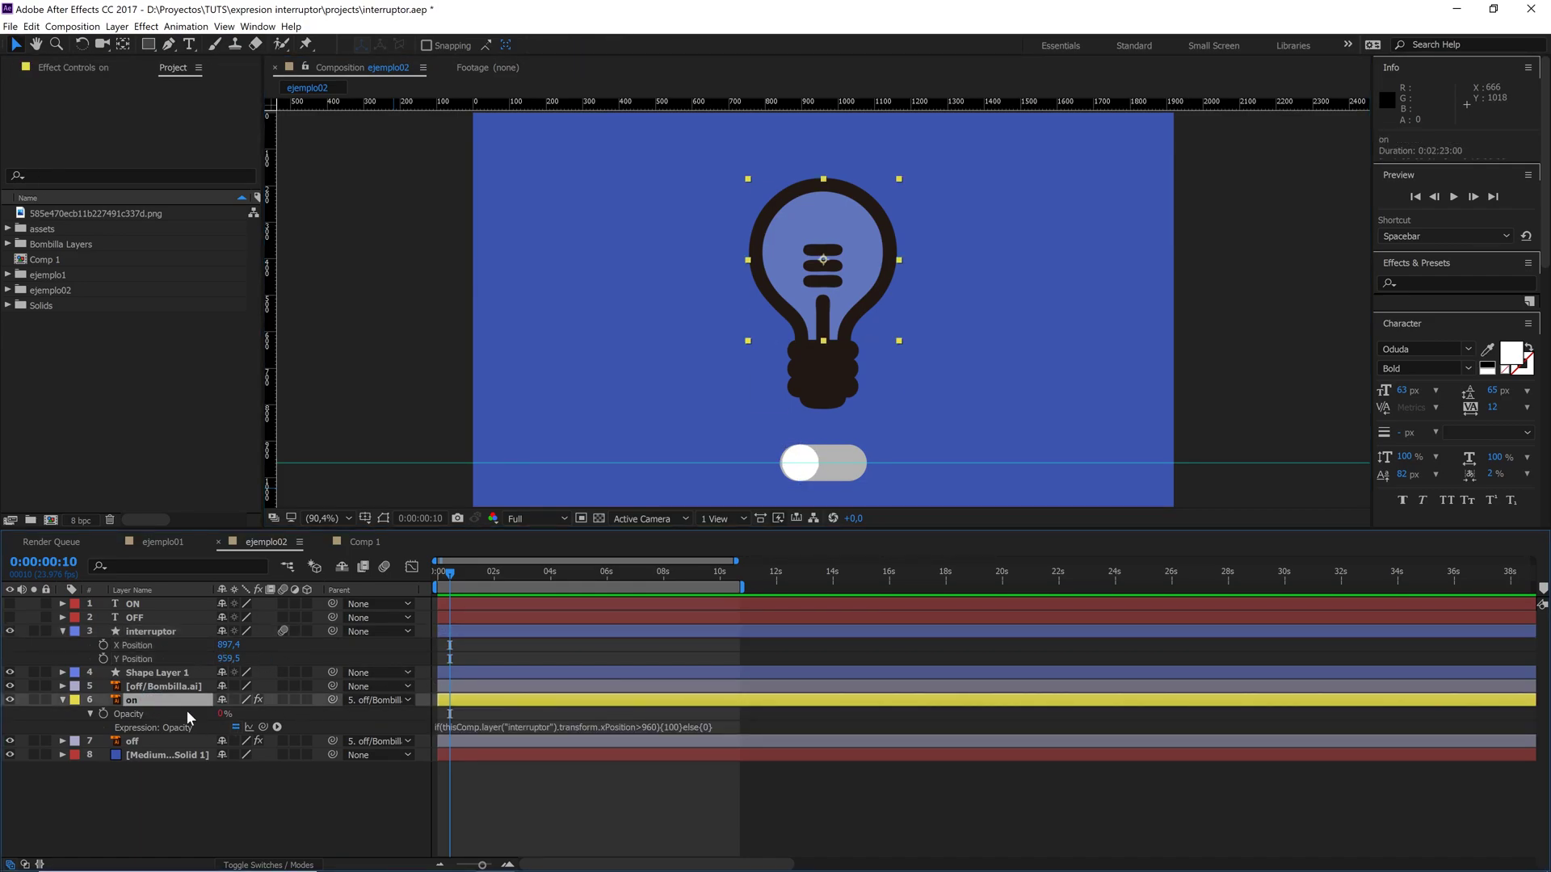
left_click_drag(228, 645, 319, 651)
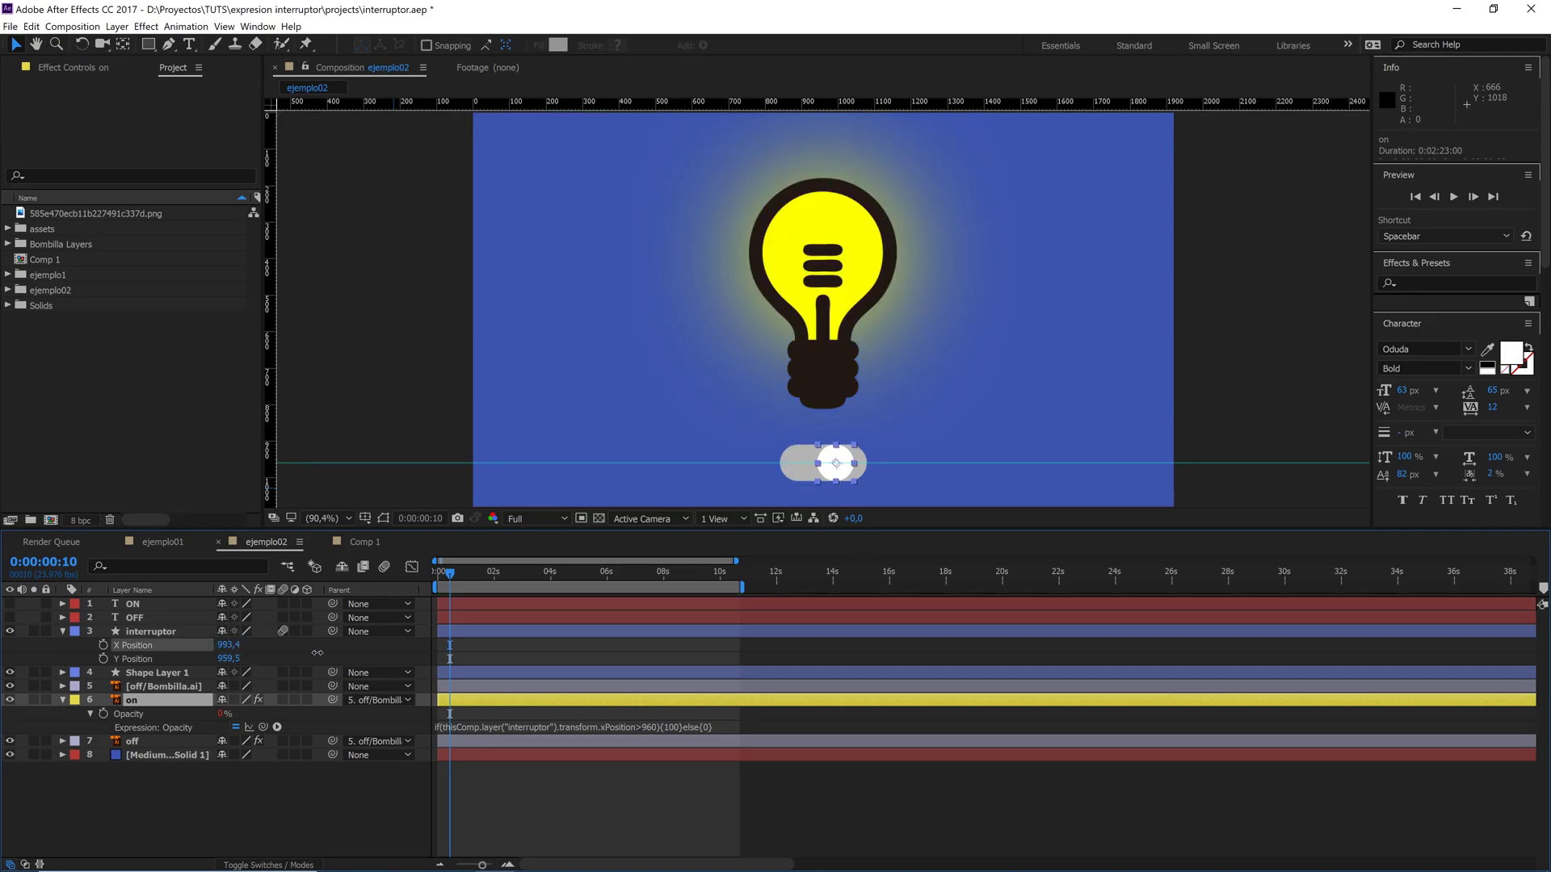
left_click(800, 473)
left_click(229, 646)
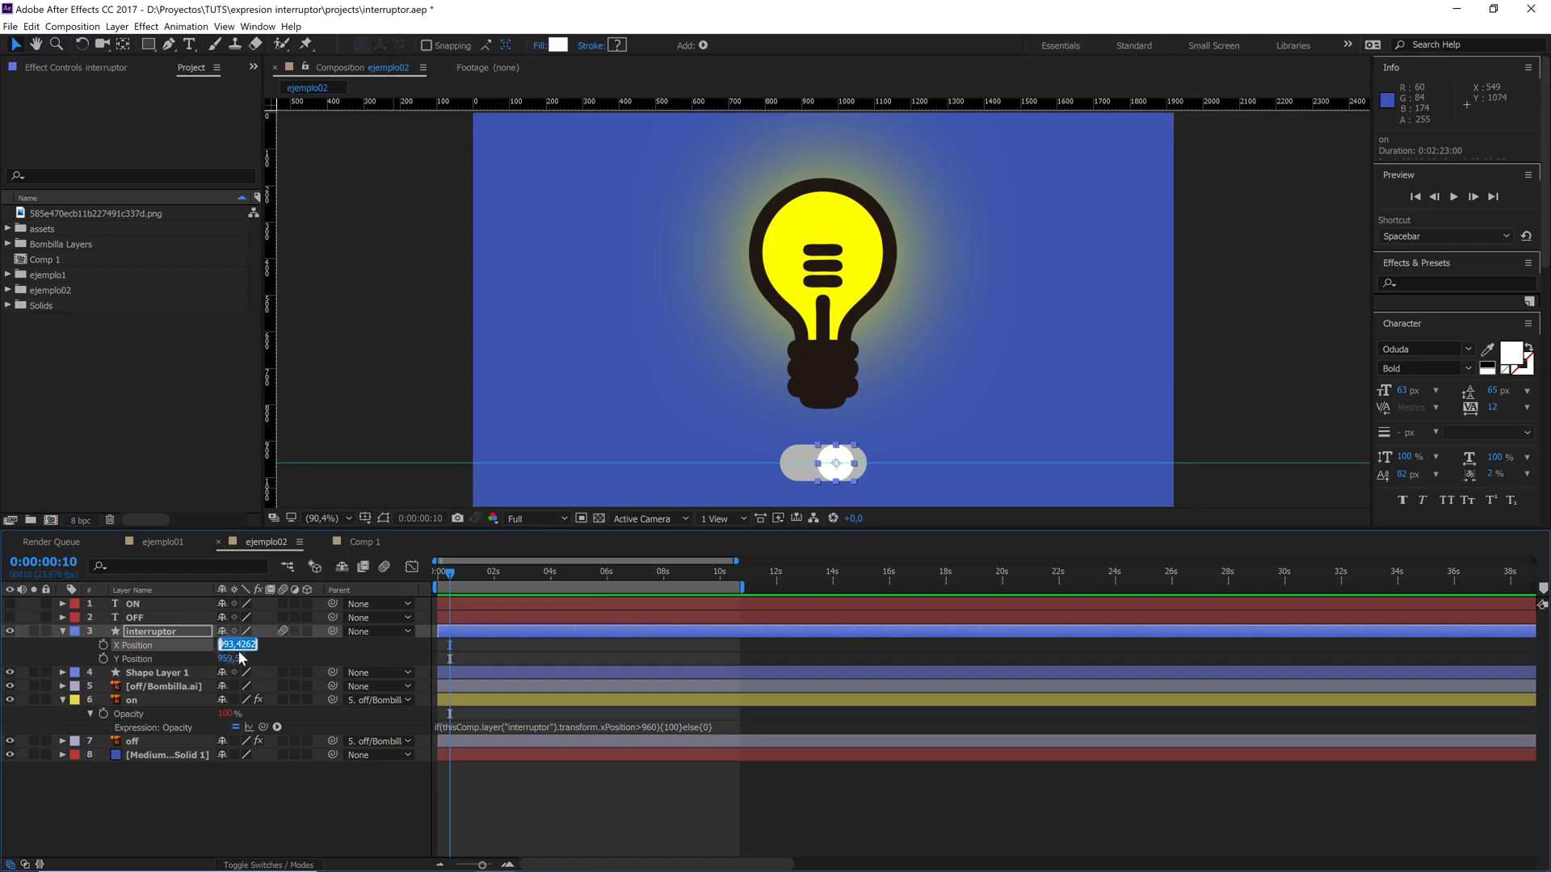
left_click(521, 726)
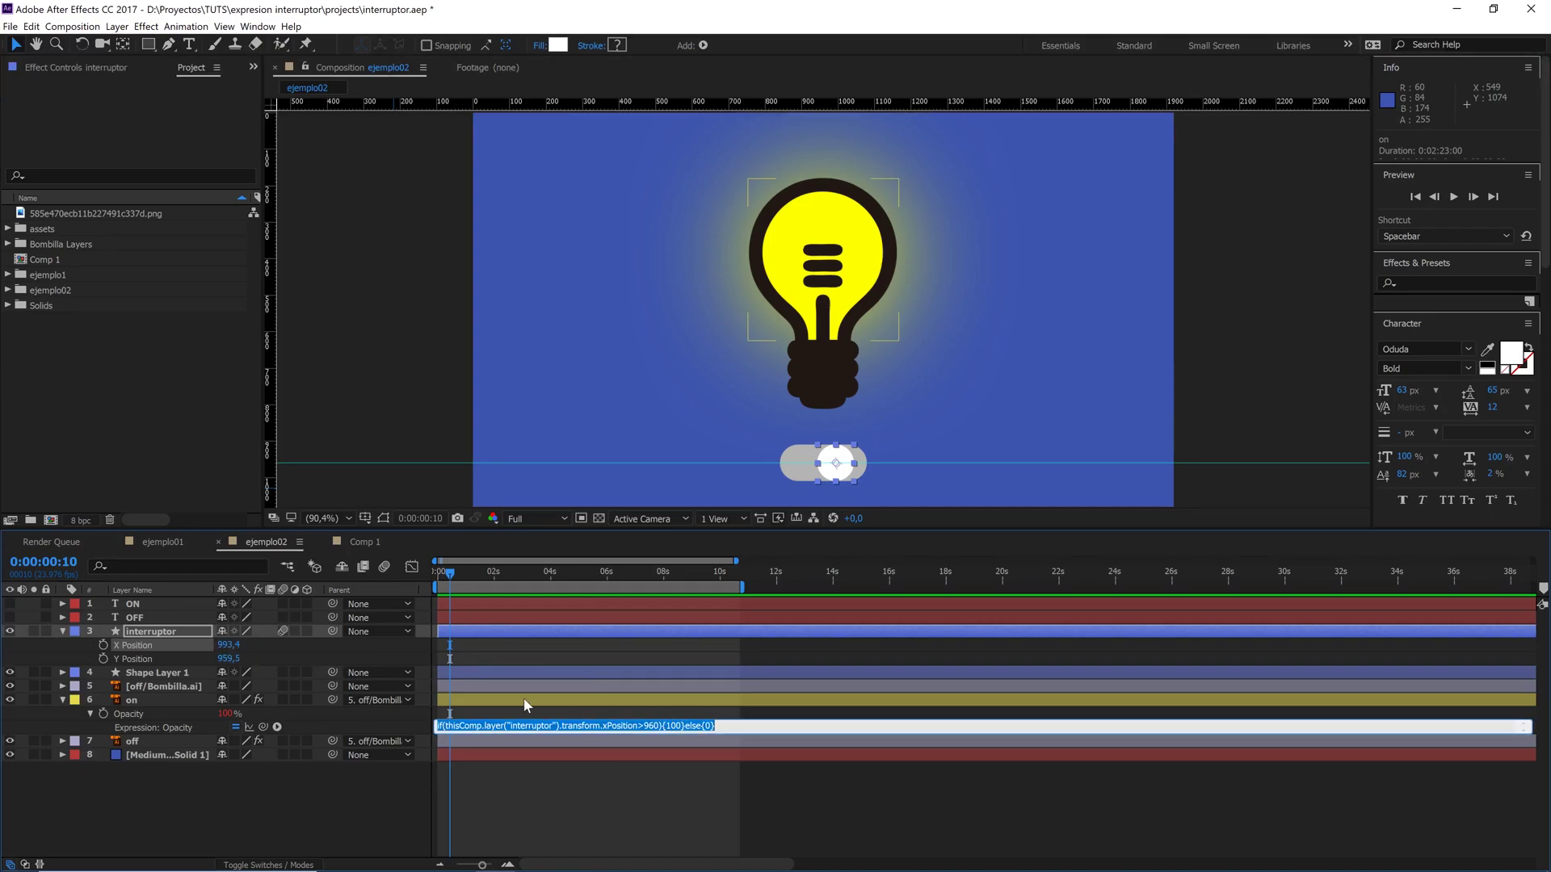
left_click(186, 699)
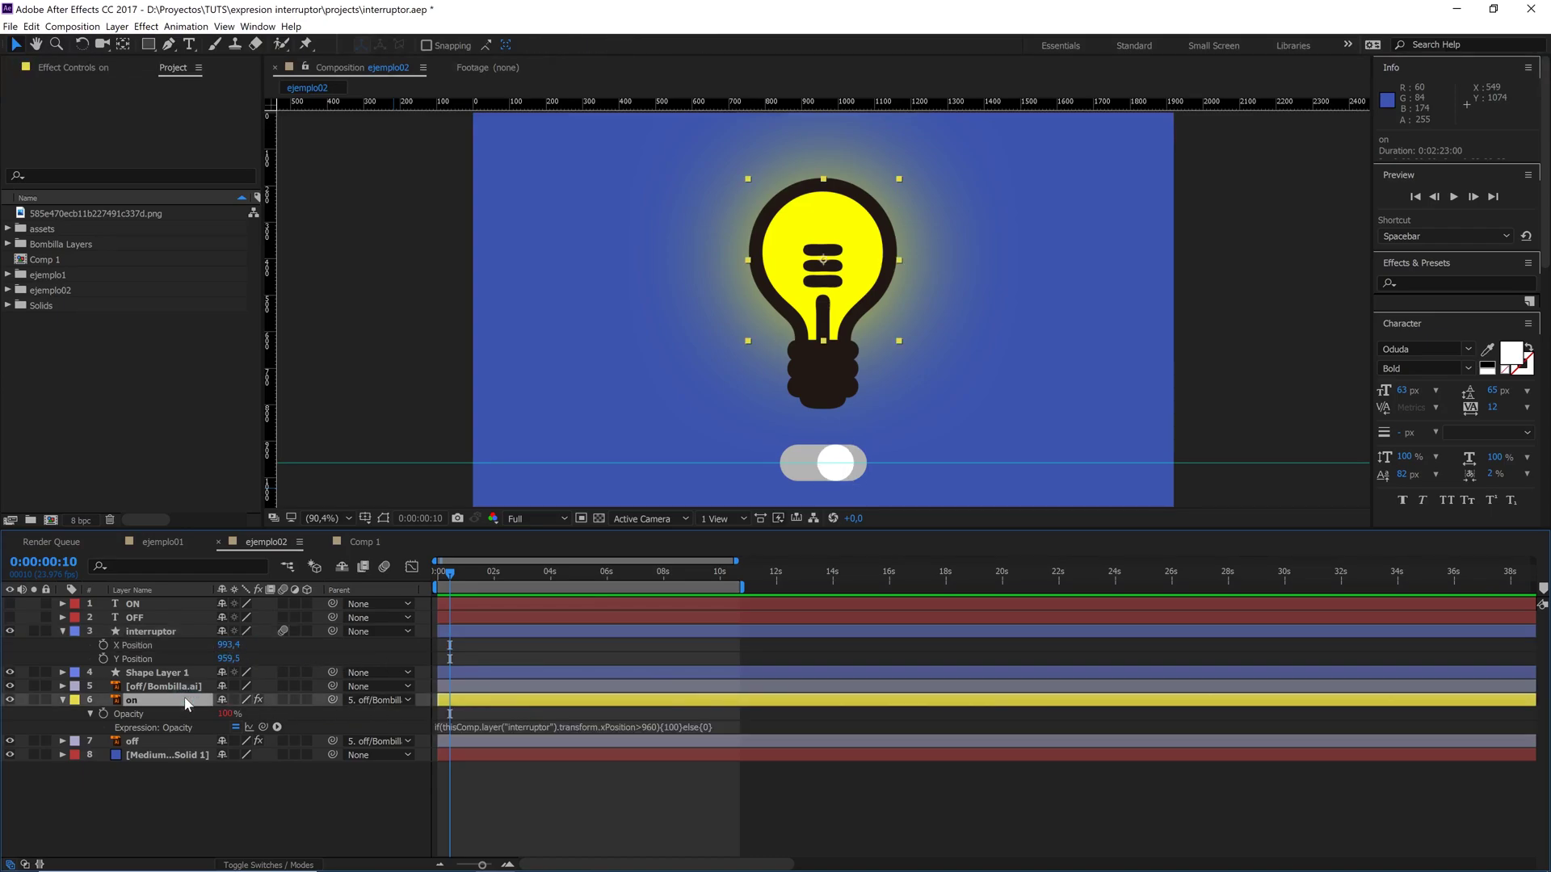
left_click(664, 727)
left_click_drag(665, 727, 683, 727)
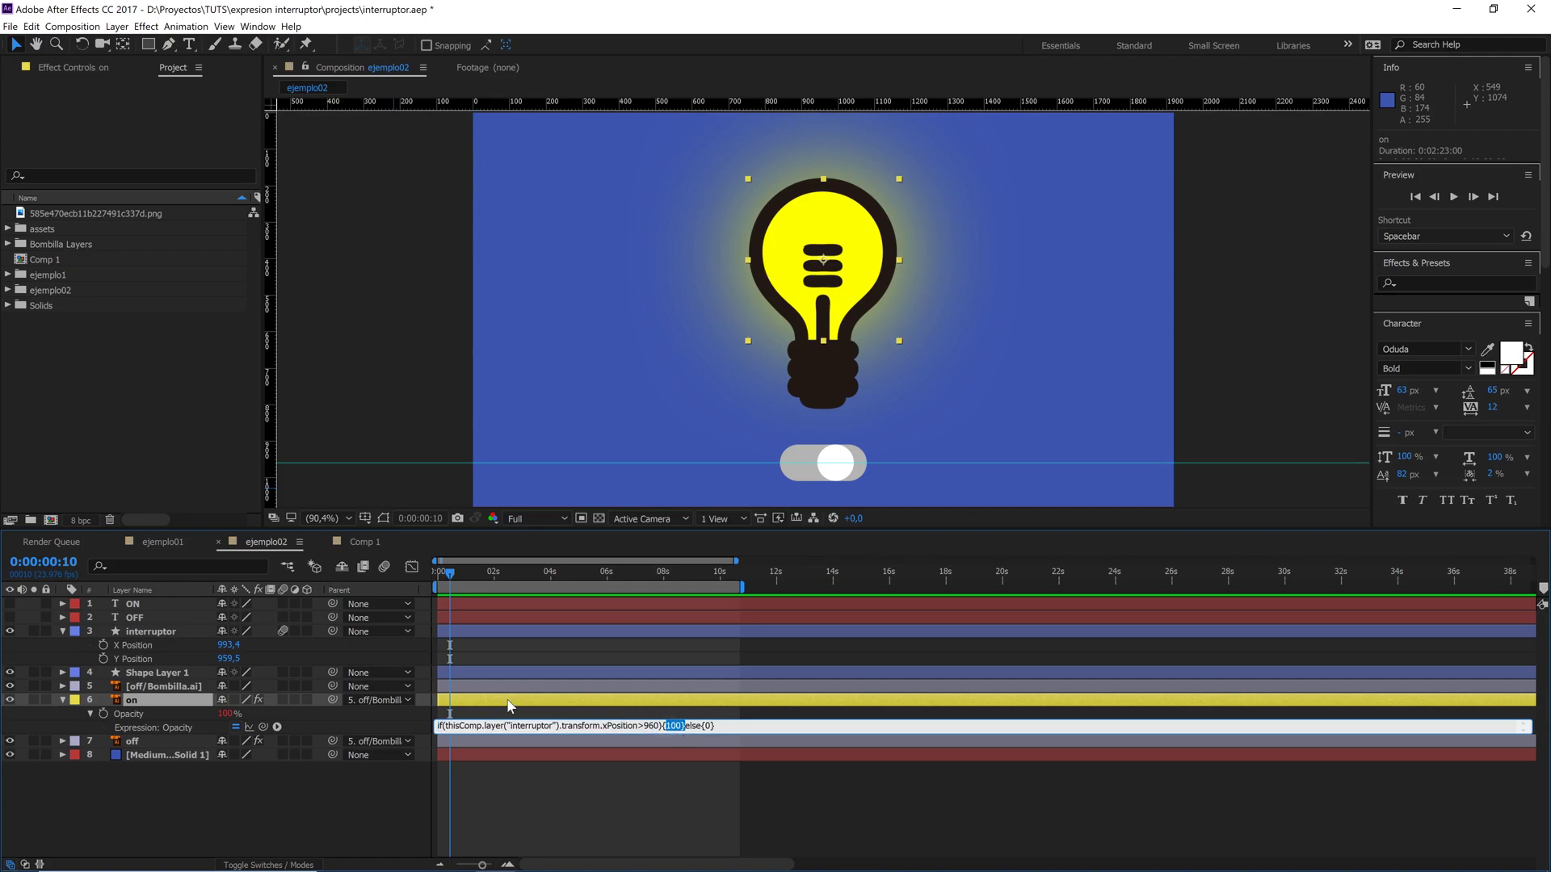
left_click(160, 633)
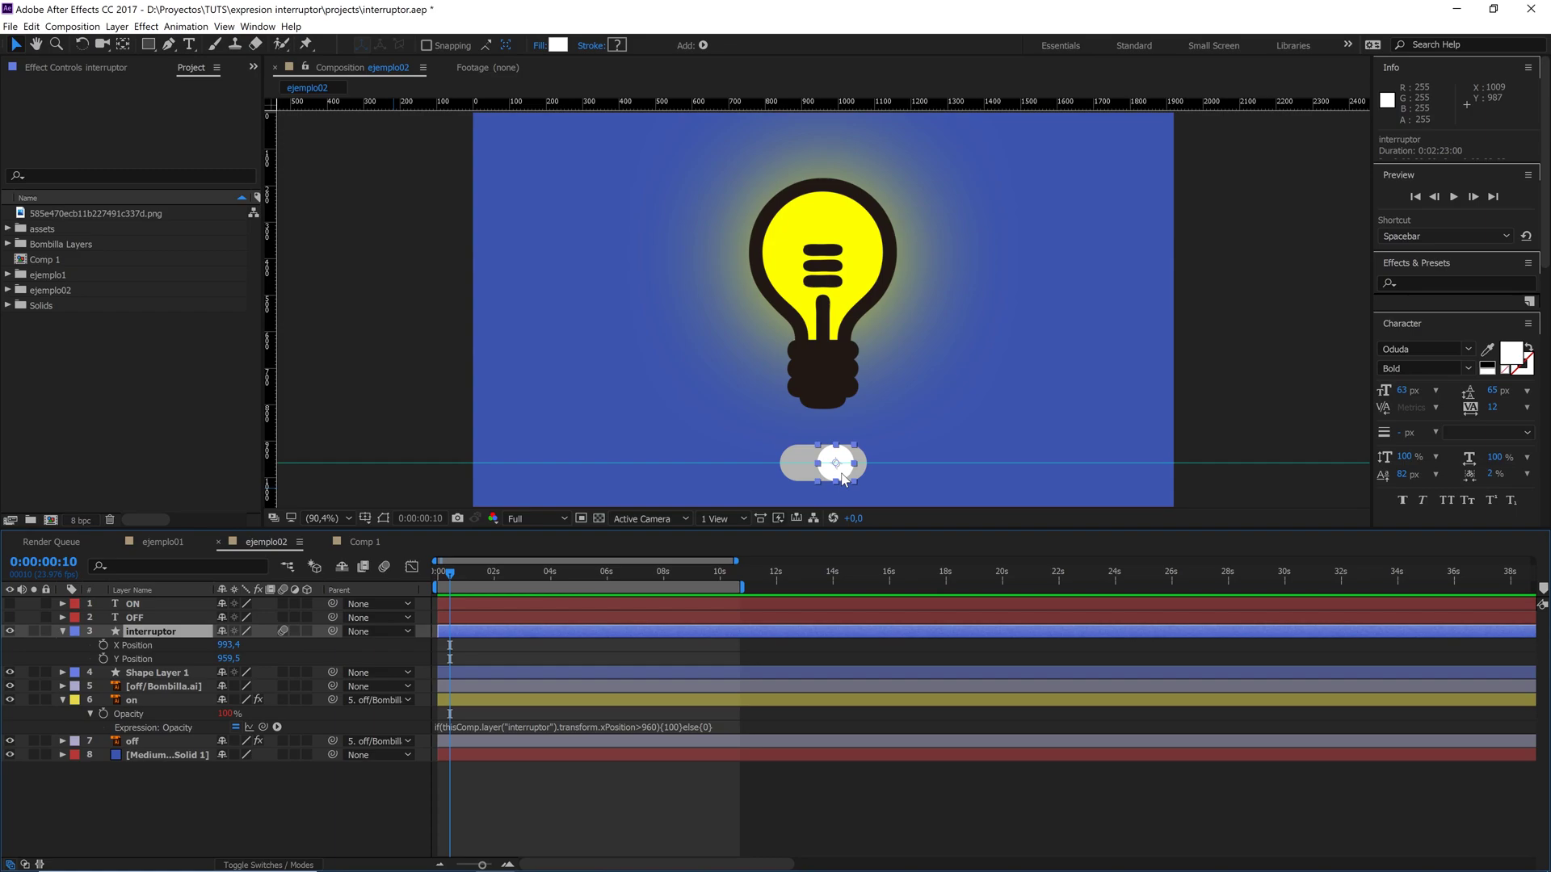
mouse_move(842, 478)
left_mouse_down()
mouse_move(813, 475)
mouse_move(858, 475)
mouse_move(811, 475)
left_mouse_up()
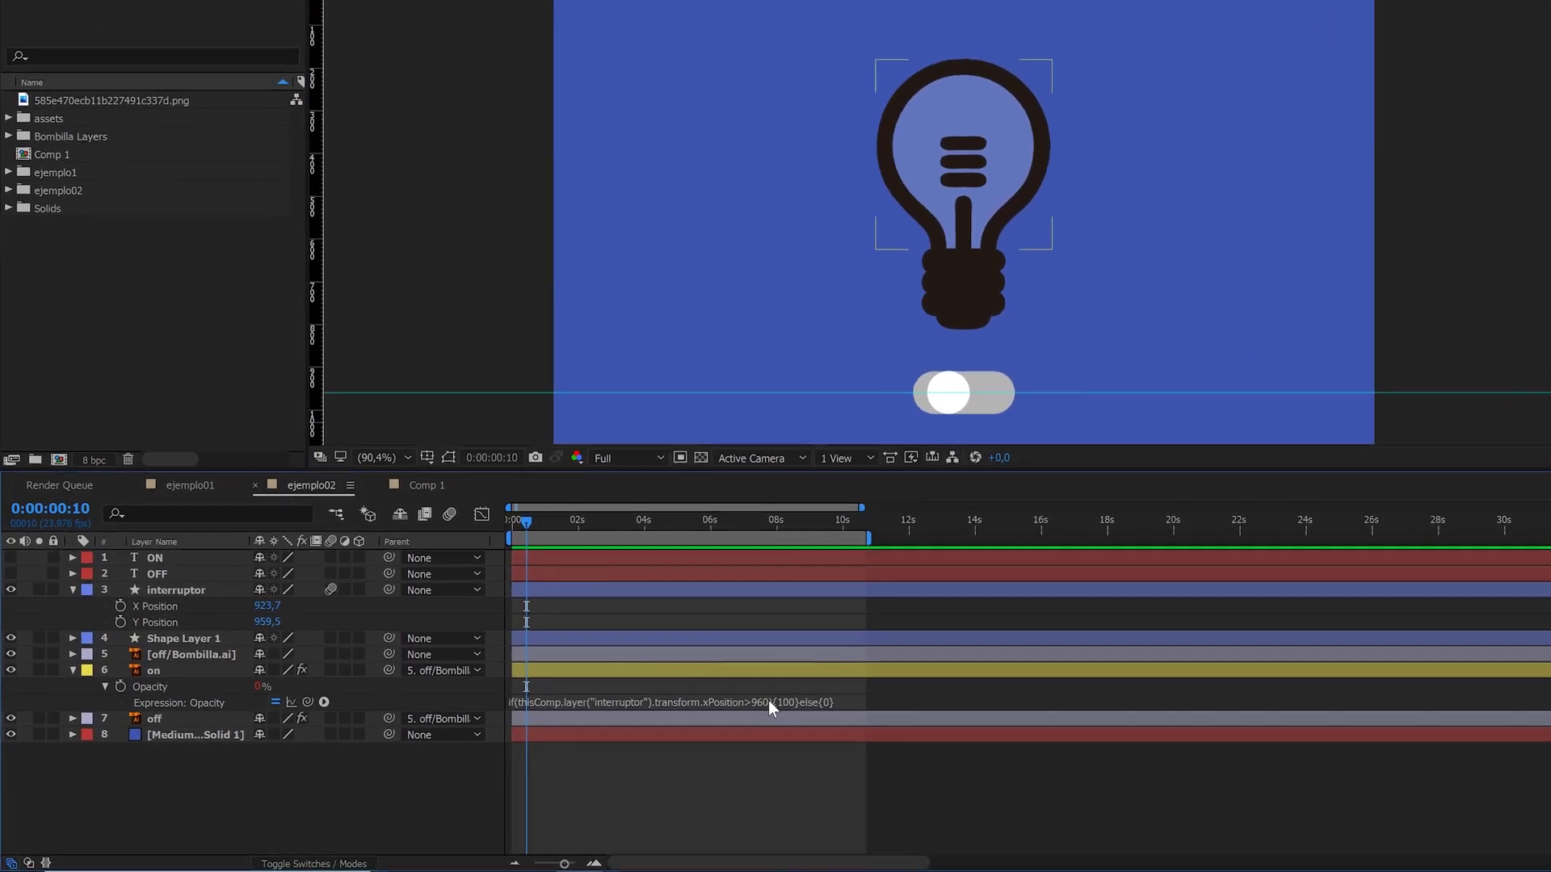
- Replace the 100 in the on layer's Opacity expression with wiggle(50,200) for xPosition>960
left_click(866, 685)
left_click(871, 684)
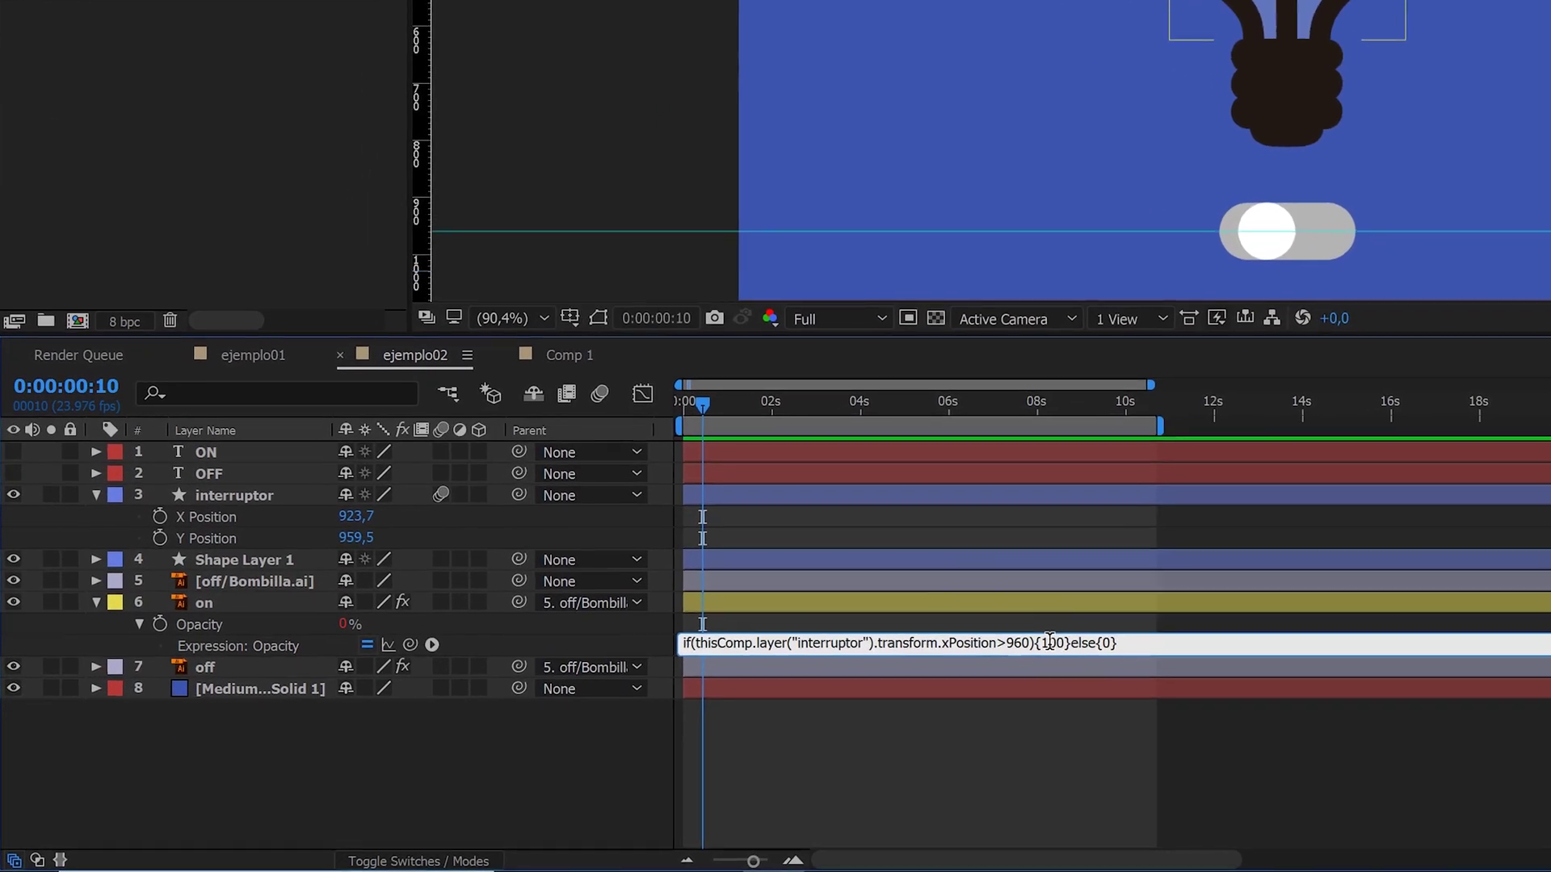
double_click(1101, 637)
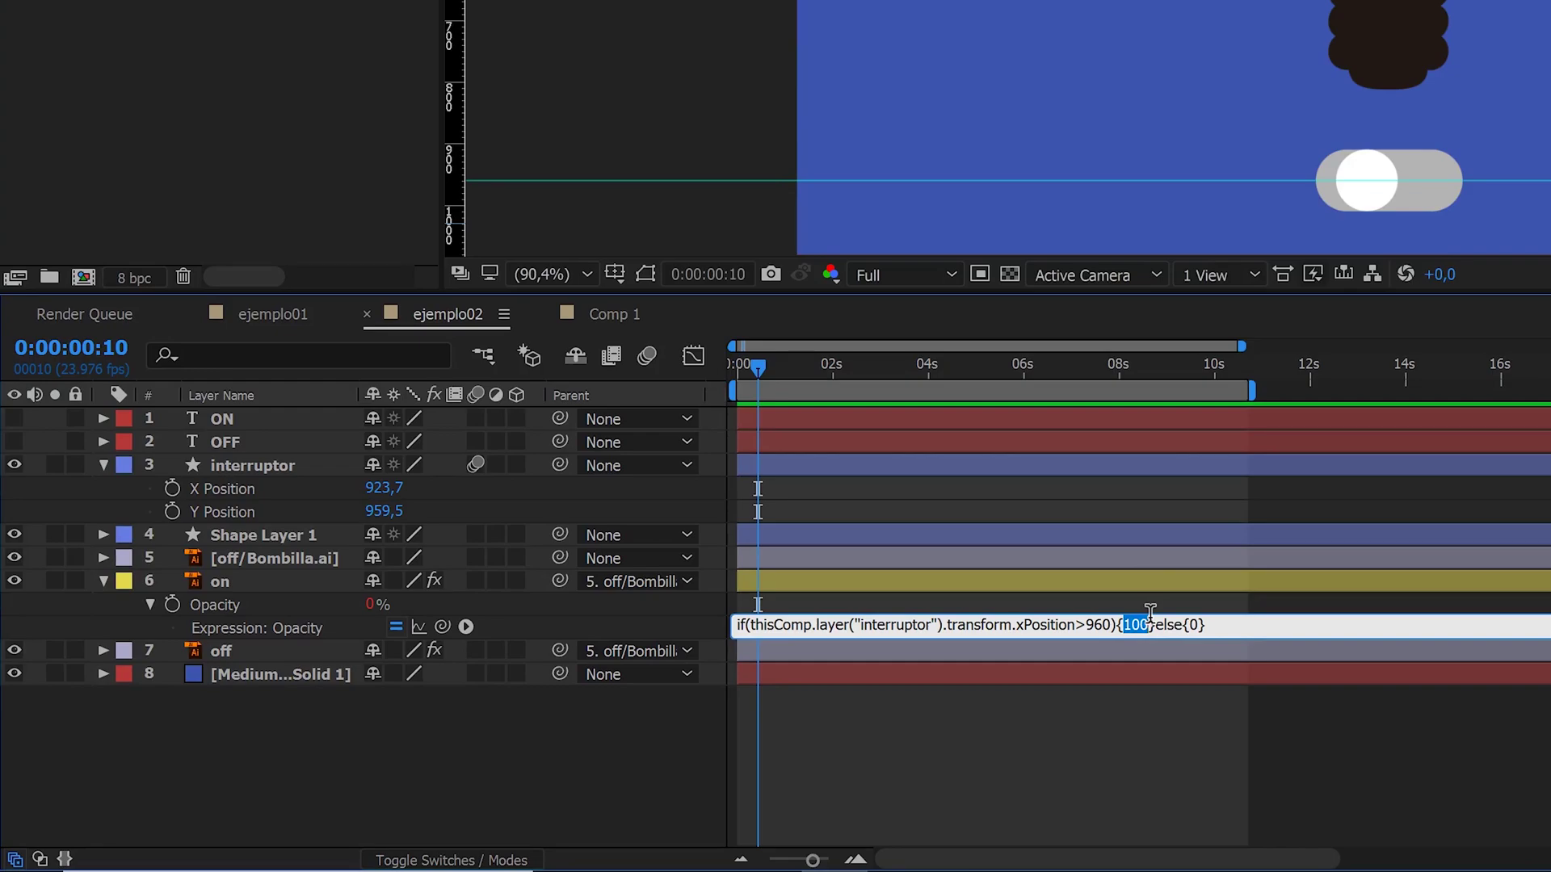
type("wiggl")
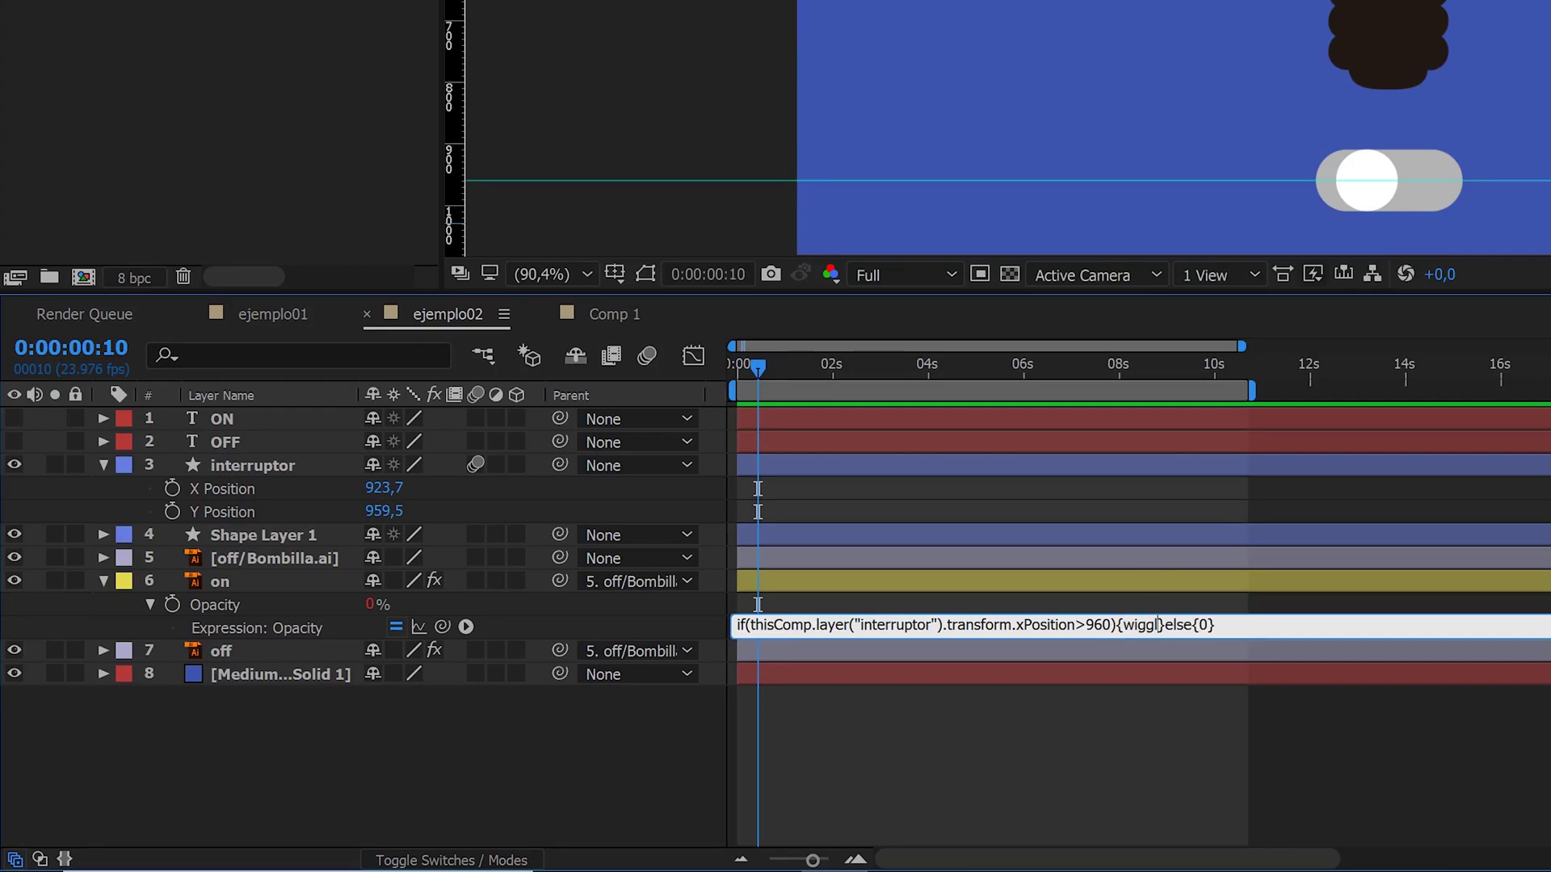
type("e(")
type(")")
type("50,")
type("200")
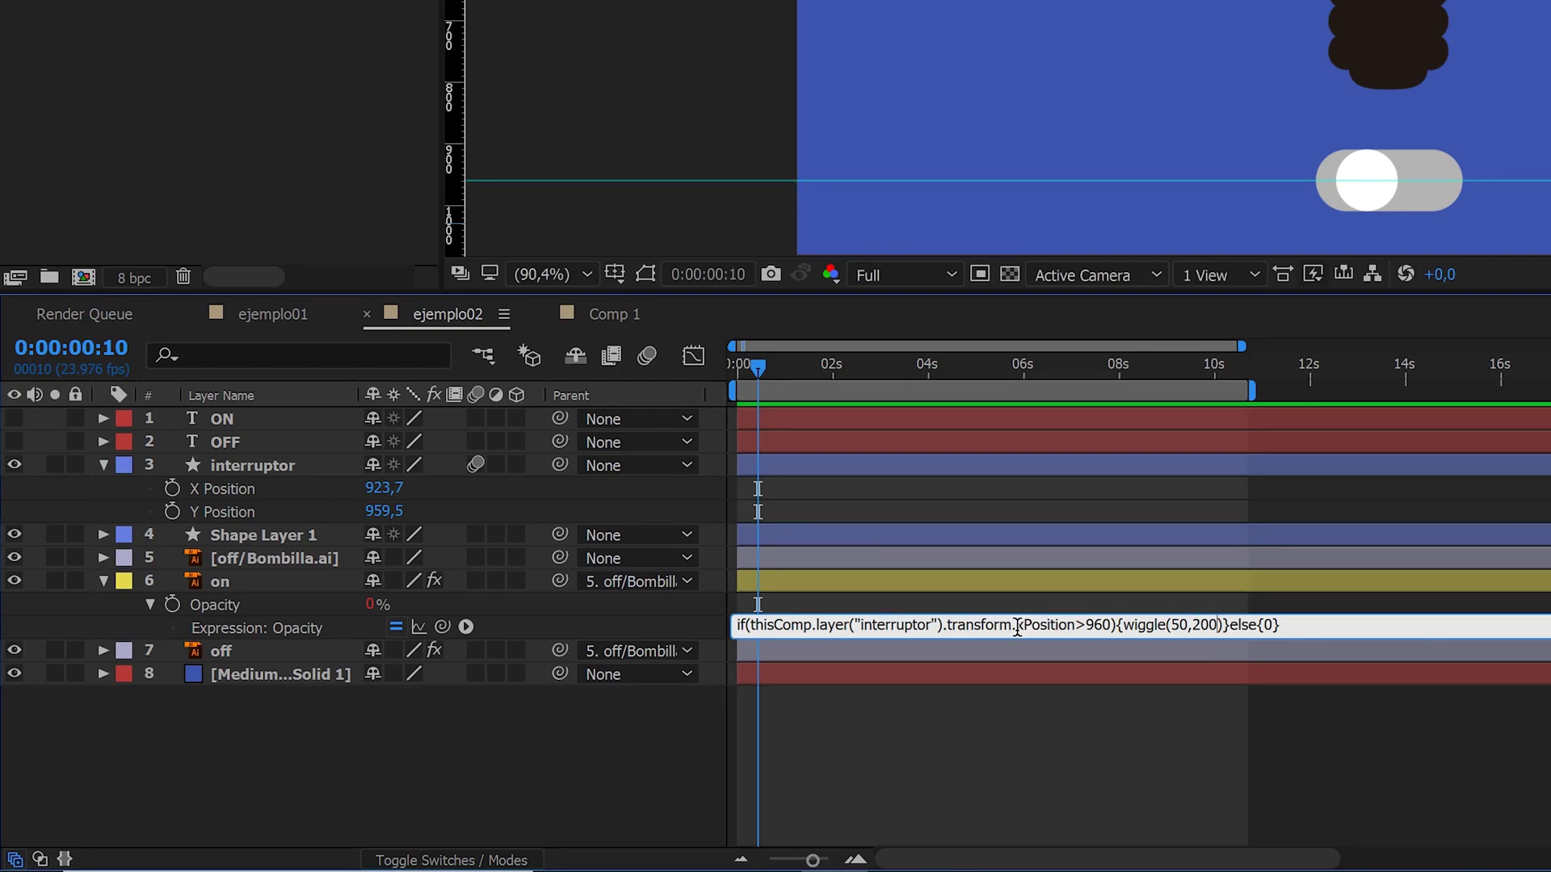
left_click_drag(1024, 631, 1096, 642)
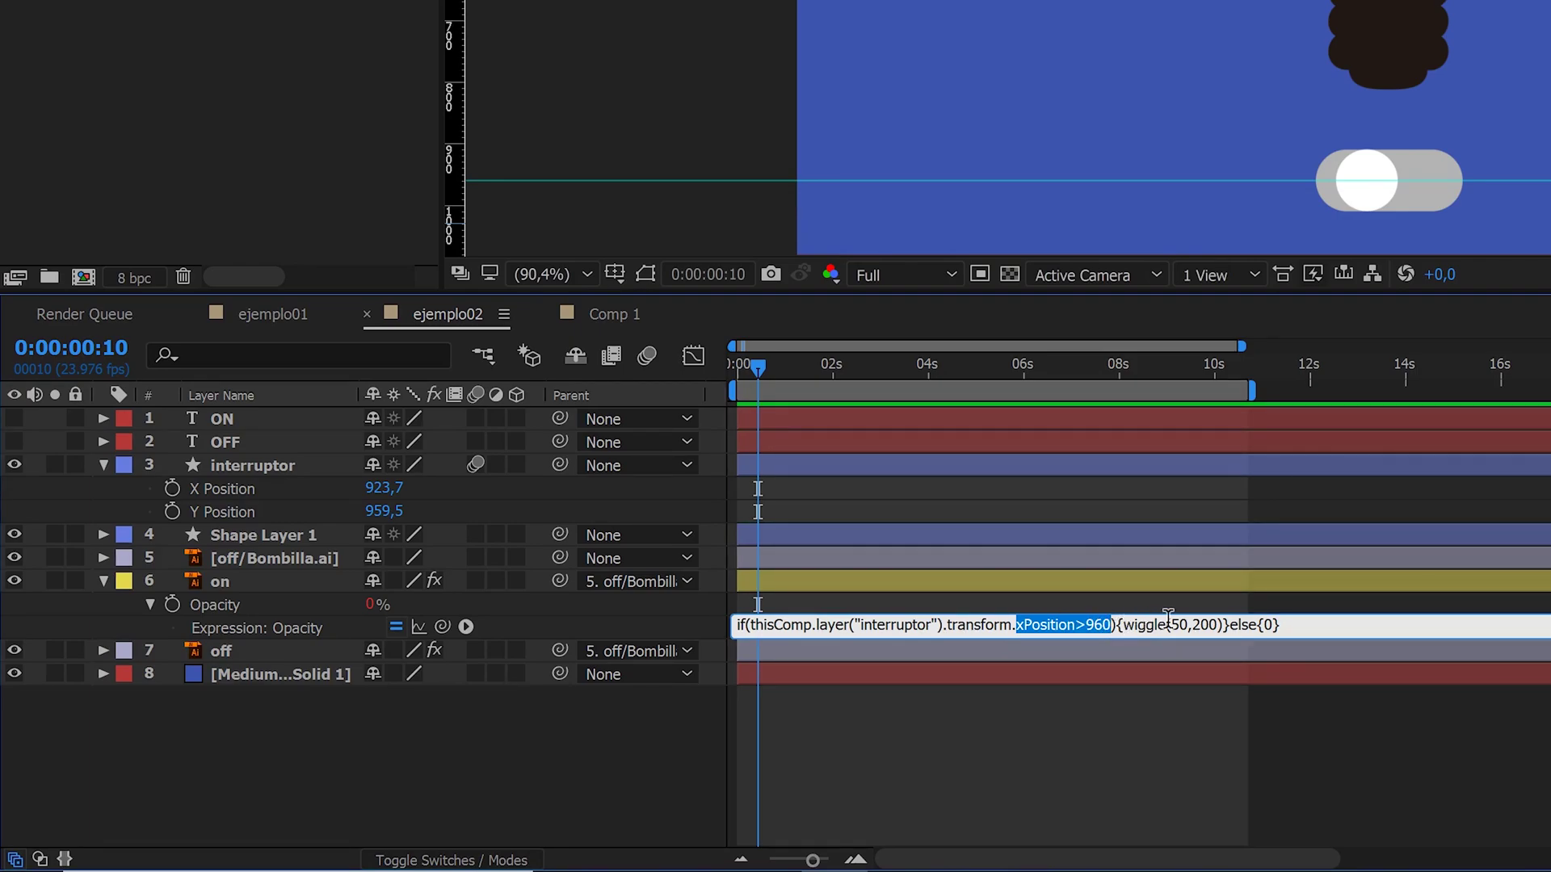
left_click_drag(1123, 628, 1218, 641)
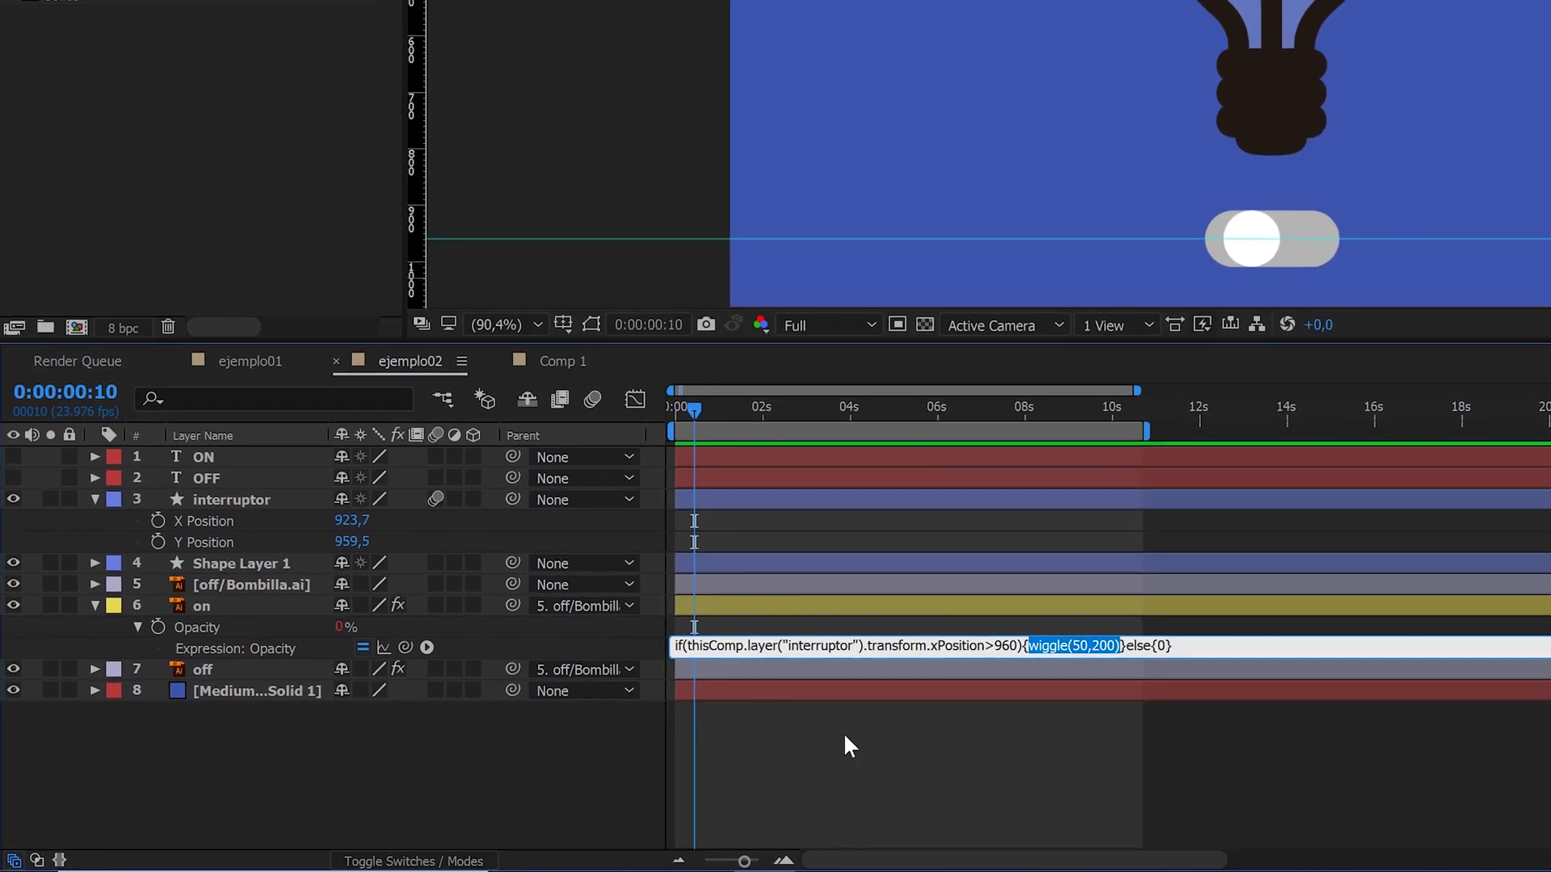
left_click(927, 745)
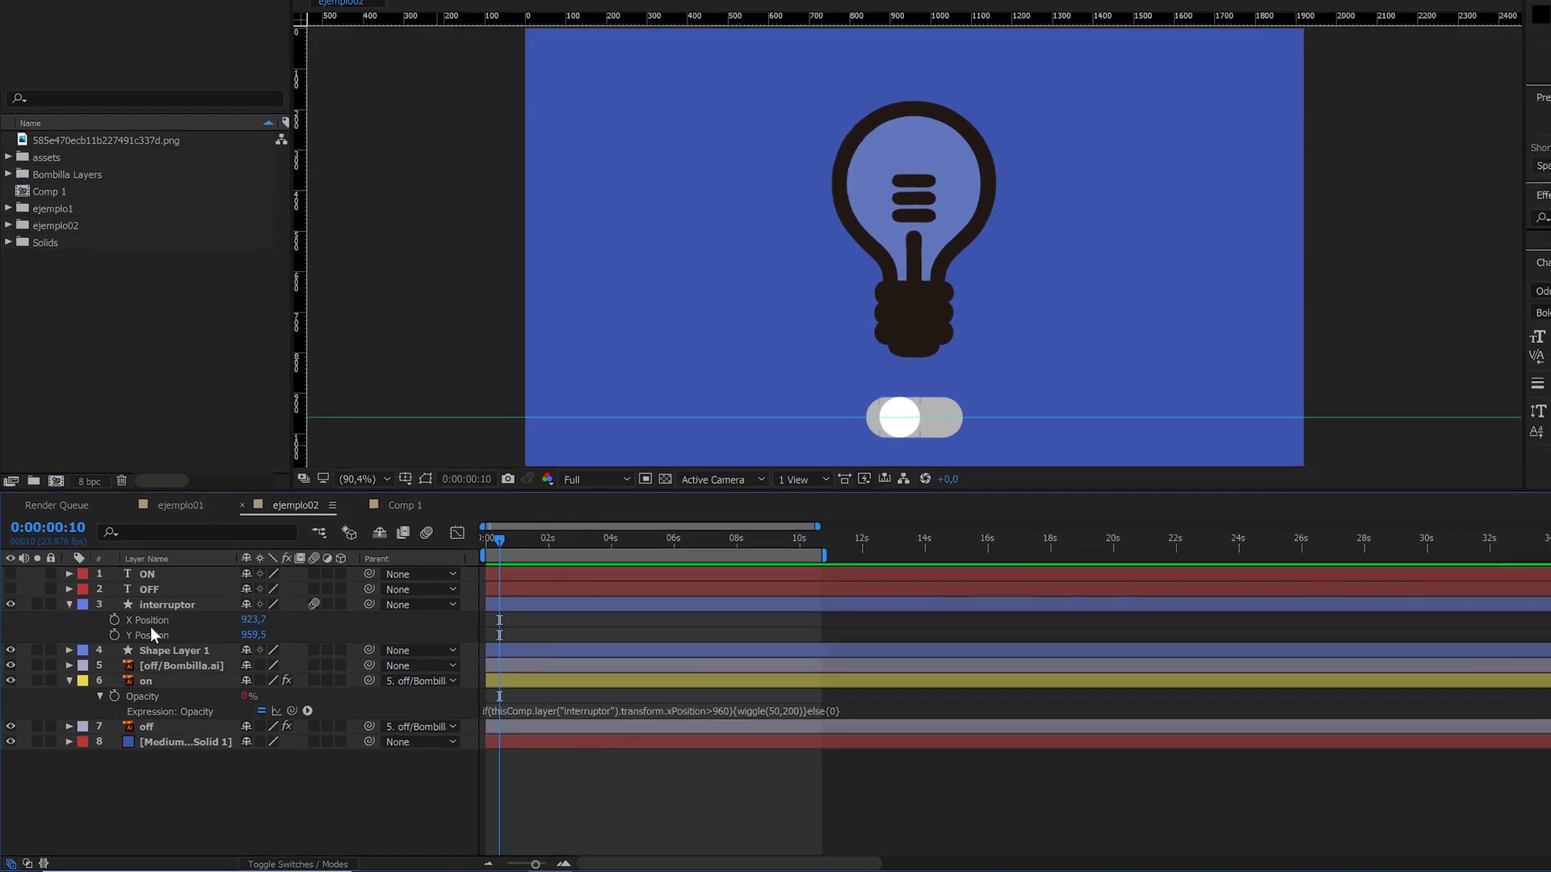
- Move interruptor's X Position to about 998.7, past 960, and preview the flickering bulb
left_click(150, 631)
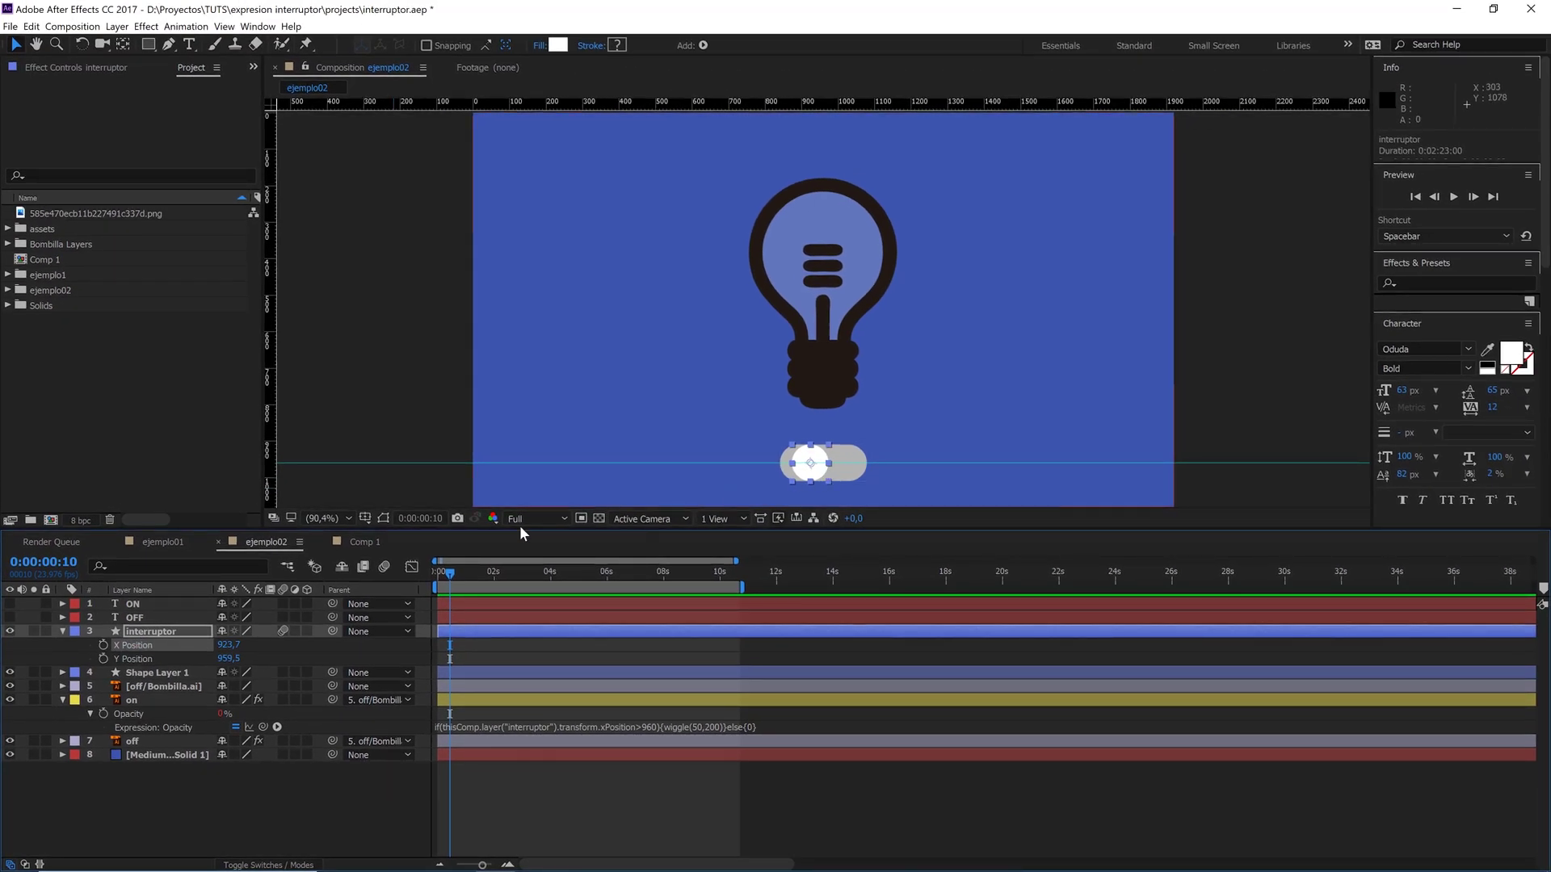
mouse_move(229, 645)
left_mouse_down()
mouse_move(307, 655)
mouse_move(293, 659)
left_mouse_up()
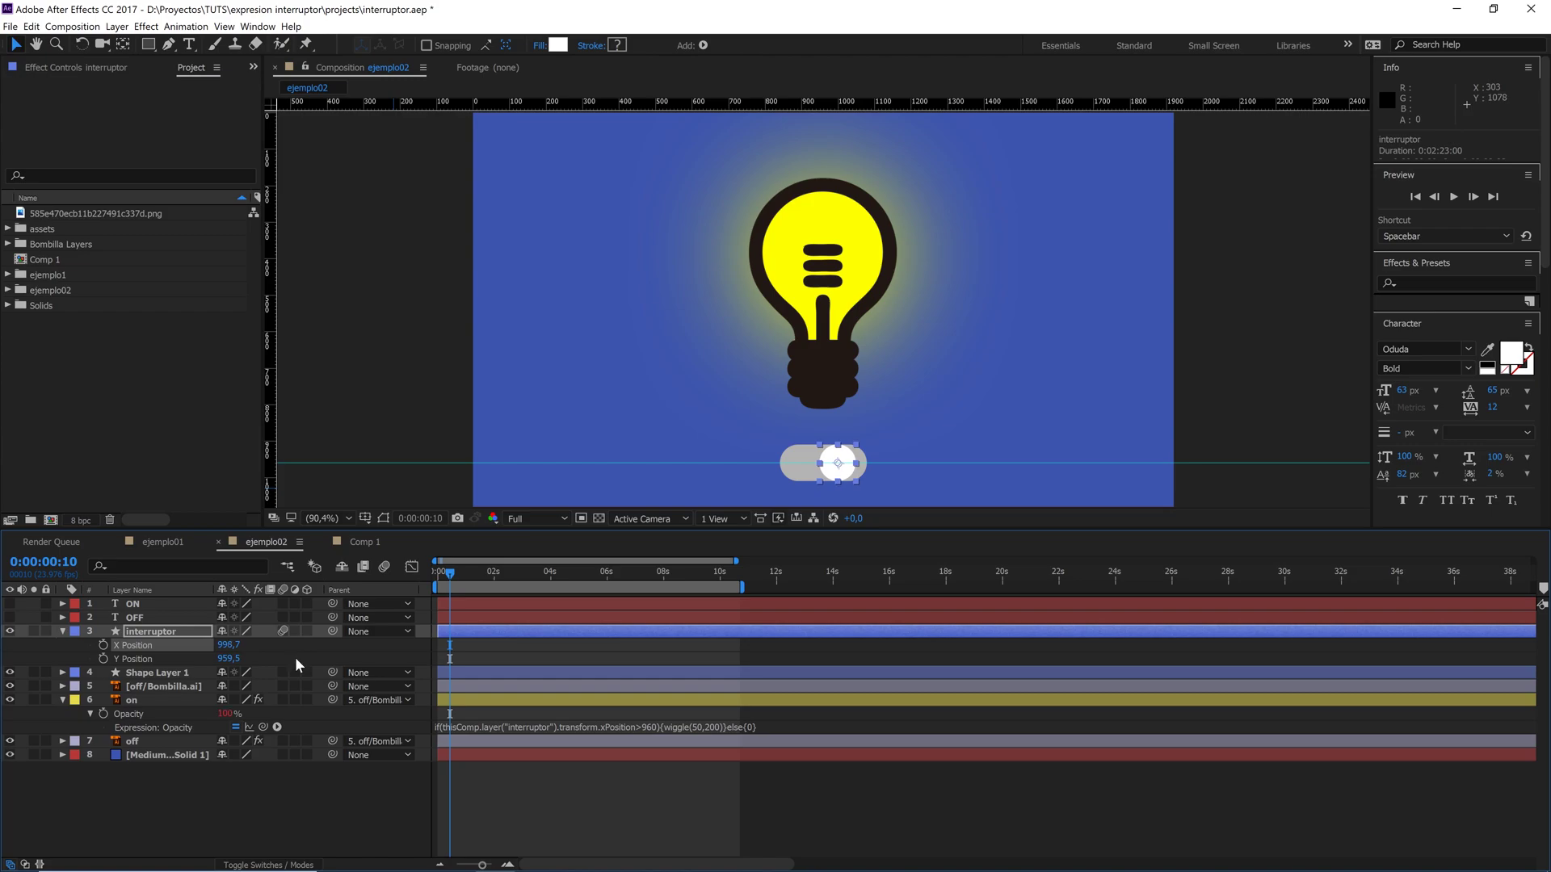
key("space")
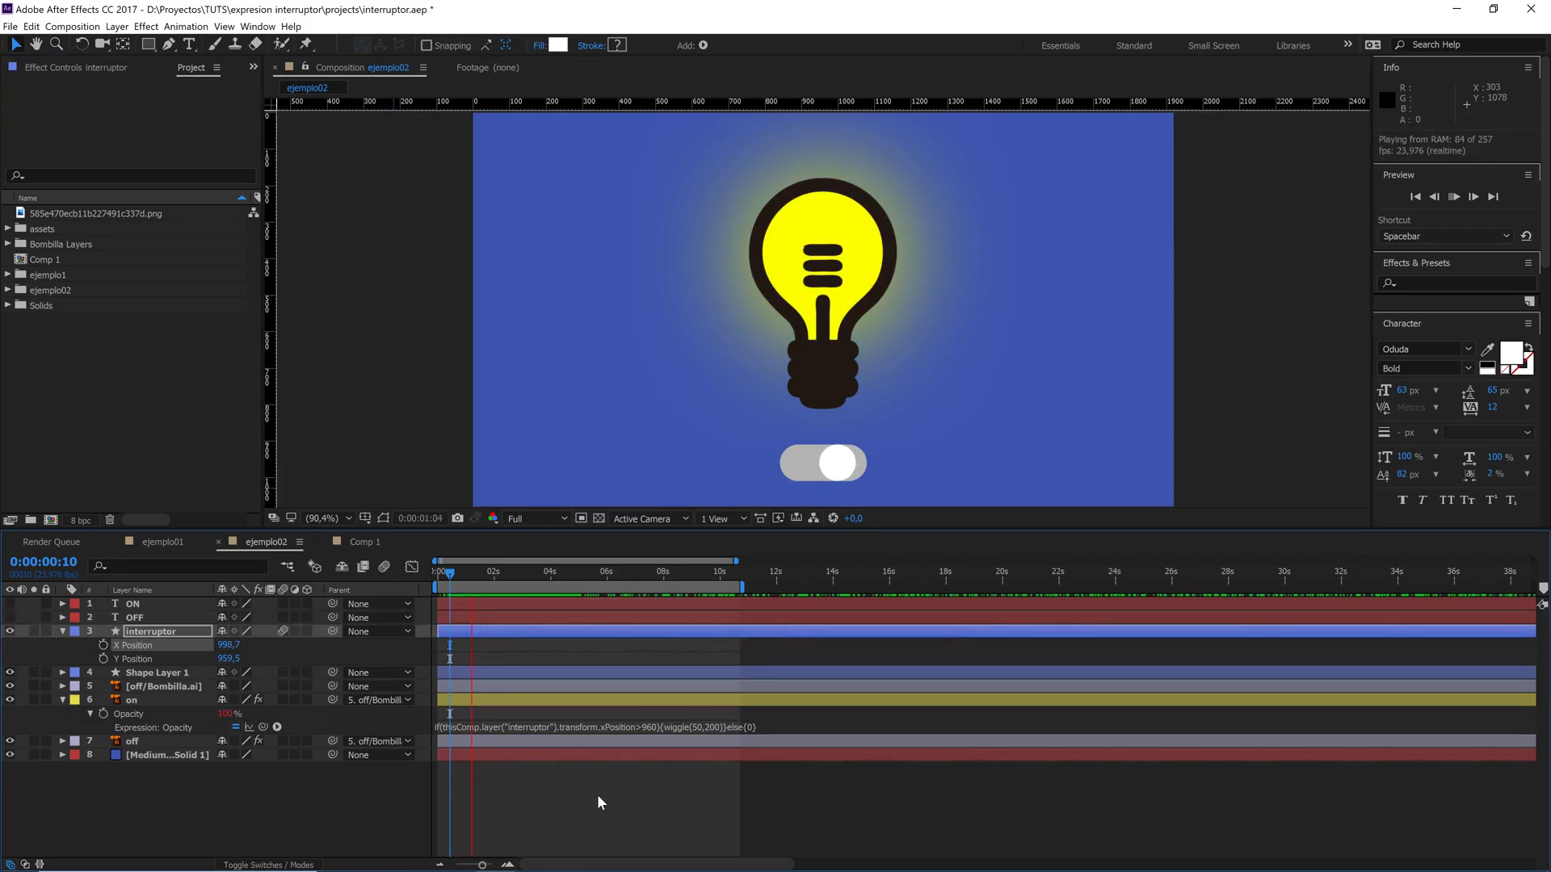